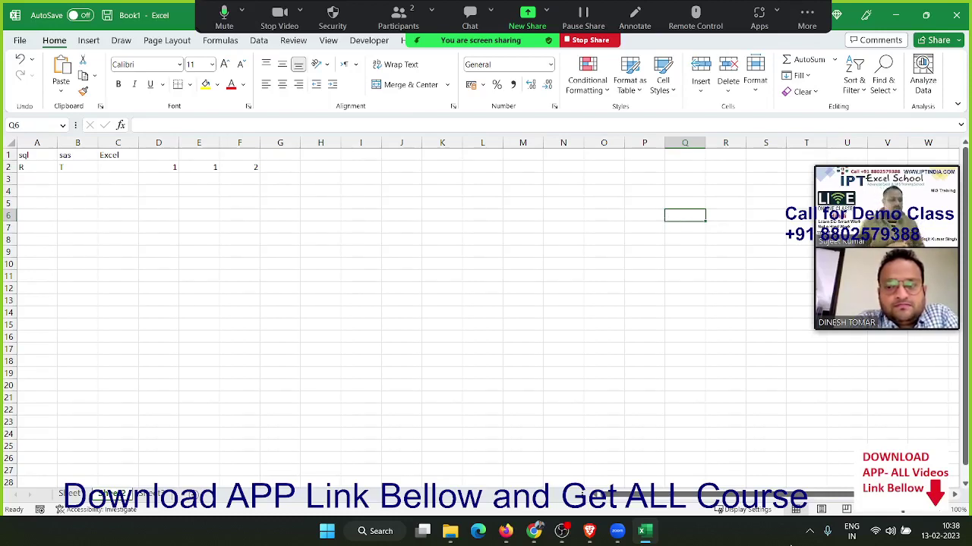
Step: Clear the old entries in columns A through F
left_click(243, 240)
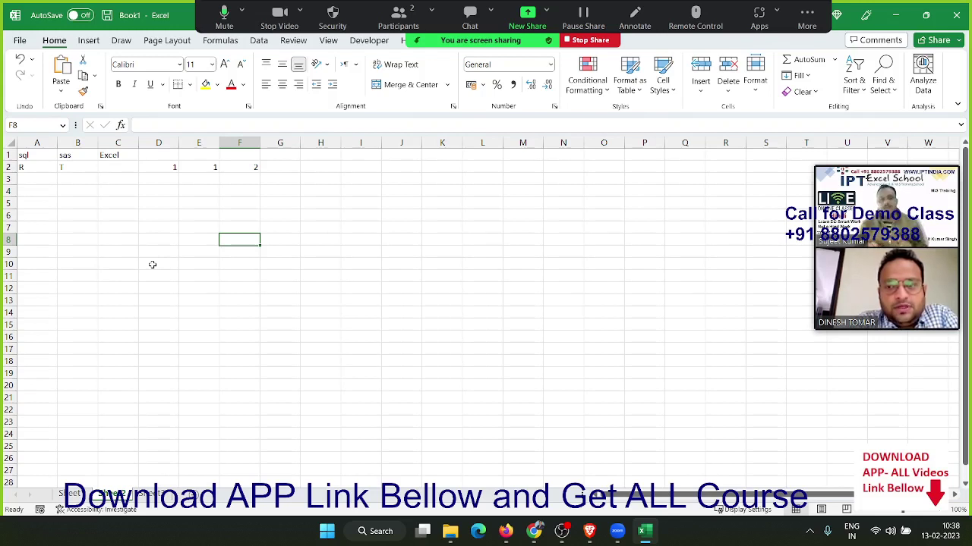
left_click(237, 144)
left_click_drag(237, 144, 14, 146)
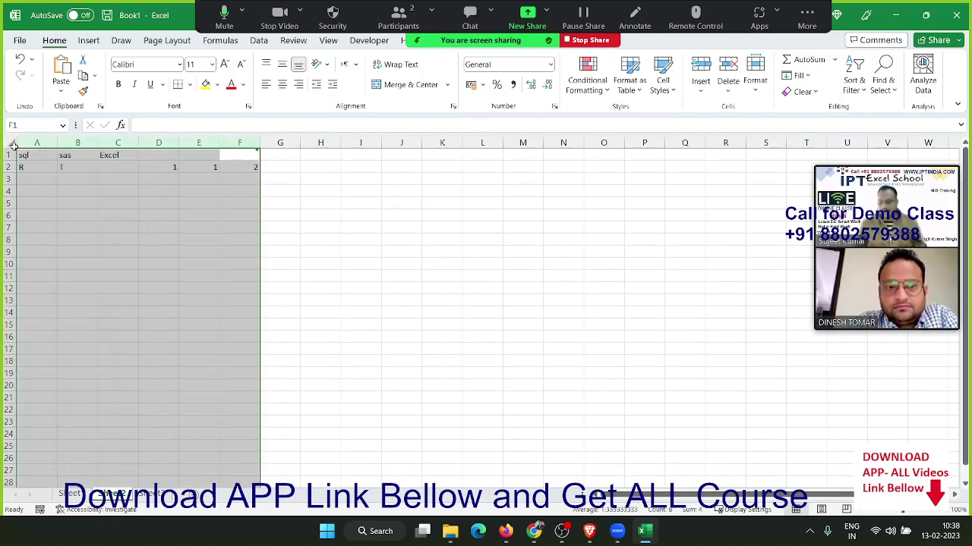
key("Delete")
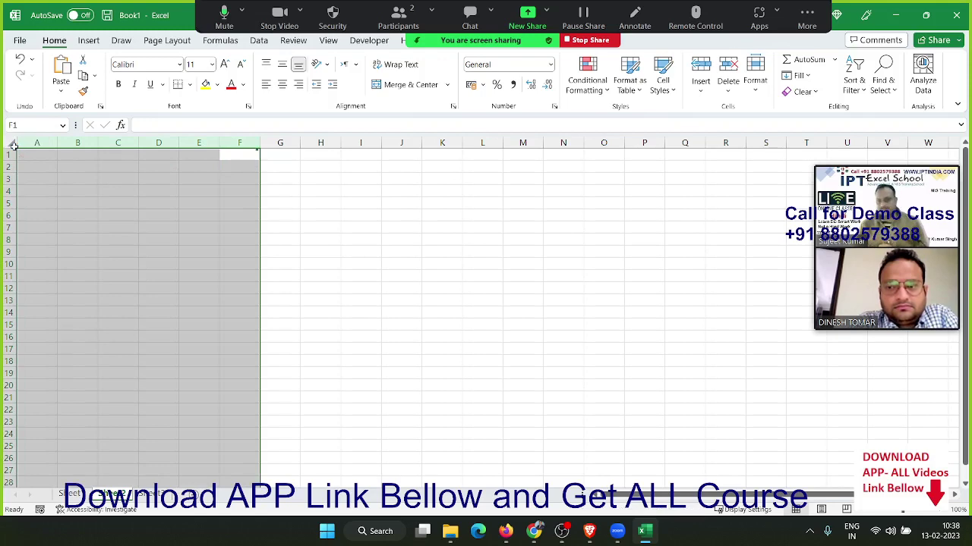
Step: Browse the recent workbooks in the File view, then return to the empty sheet
left_click(18, 41)
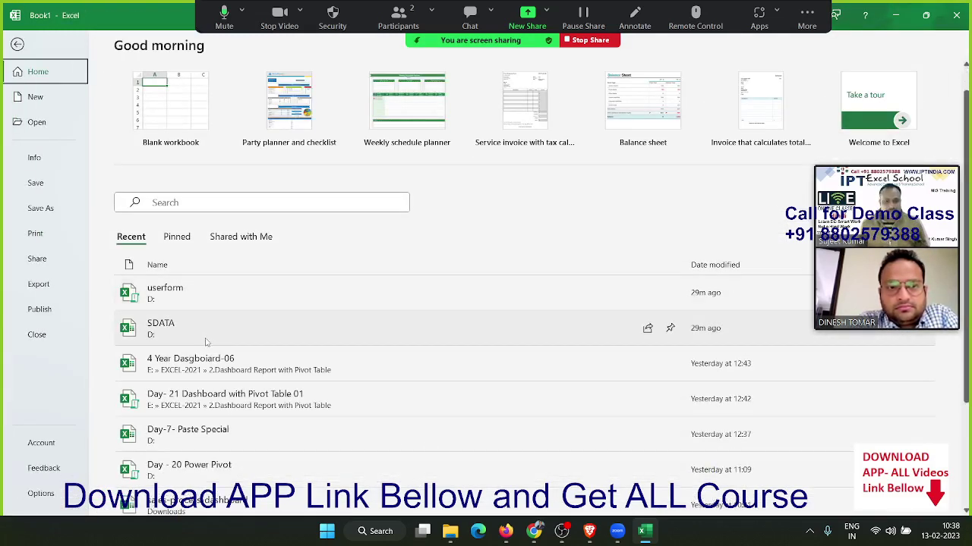
scroll(205, 342, "down", 3)
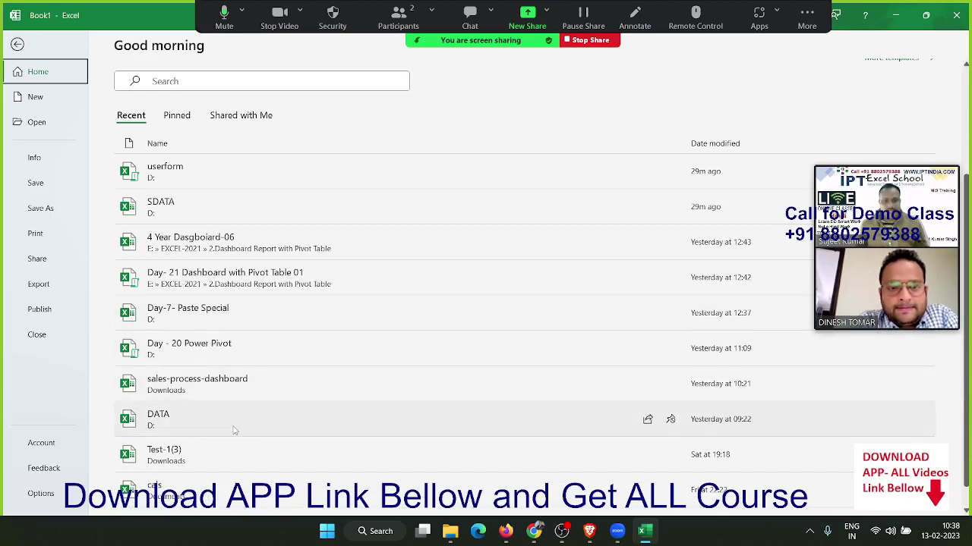
scroll(235, 431, "down", 1)
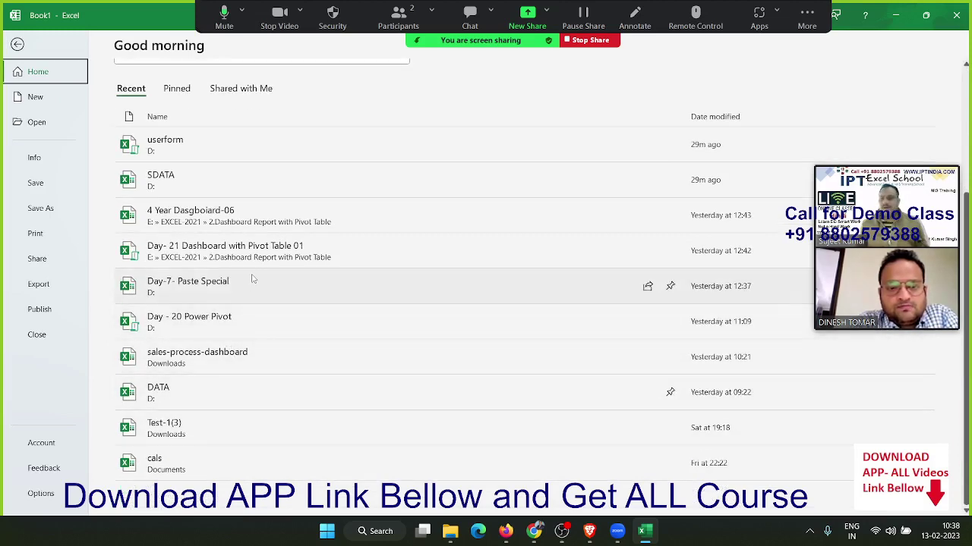
key("Escape")
left_click(48, 154)
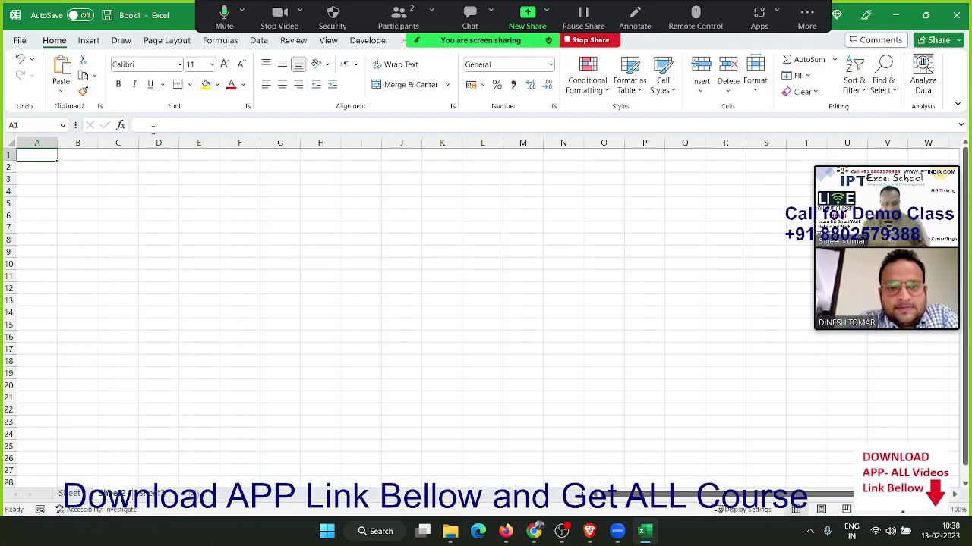
Step: Enter headers Name in A1 and JAN in B1, extending the months through JUL in H1
type("Name")
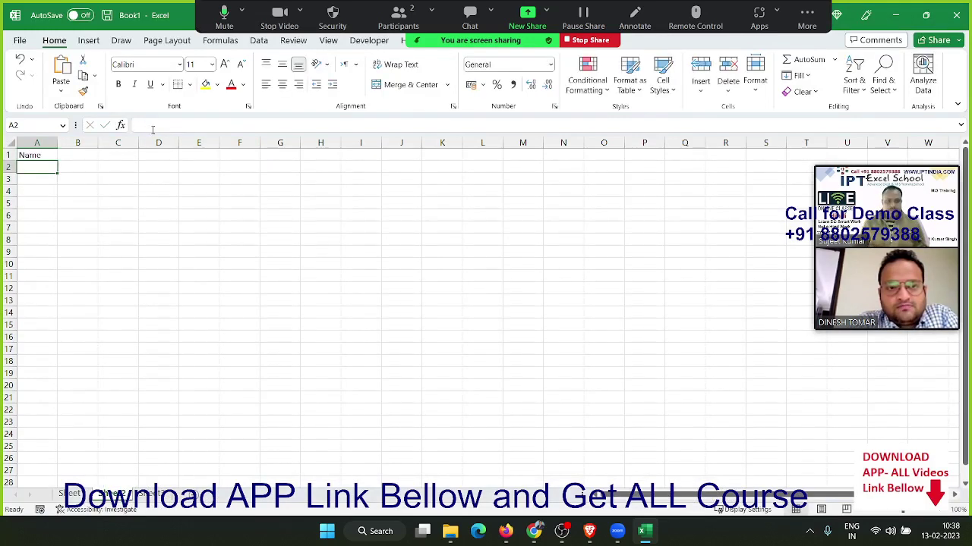
key("Tab")
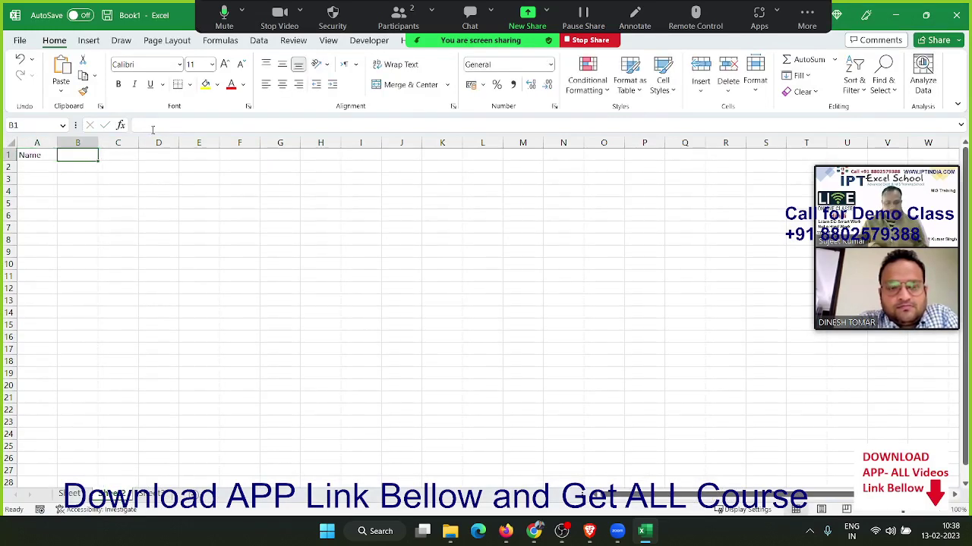
type("JAN")
key("Return")
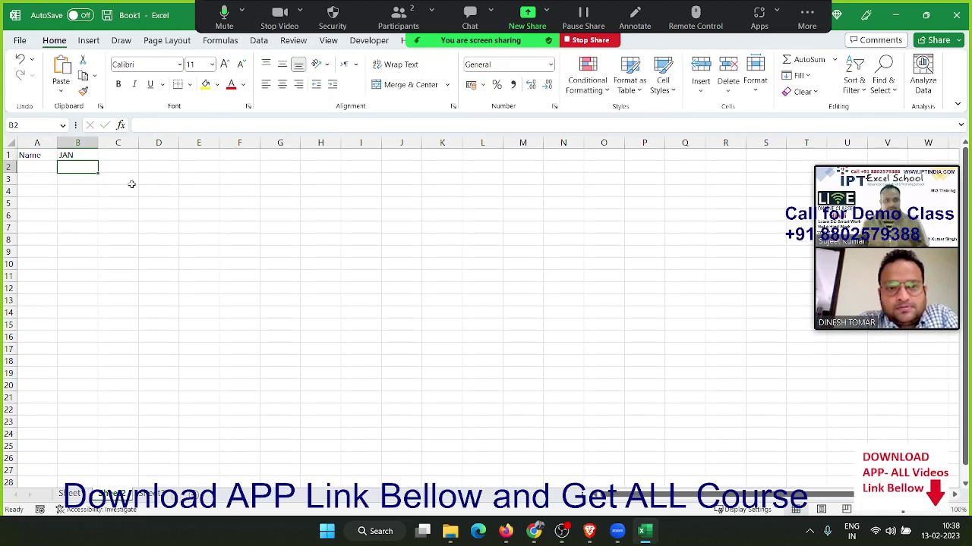
left_click(88, 157)
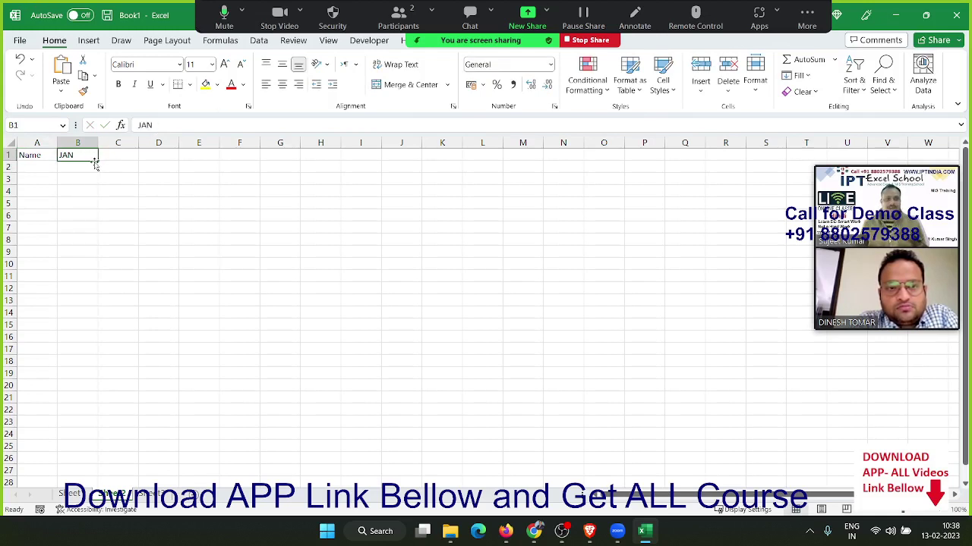
left_click_drag(99, 162, 326, 163)
Step: Enter Puja in A2 and fill the list of names down to row 132
left_click(35, 165)
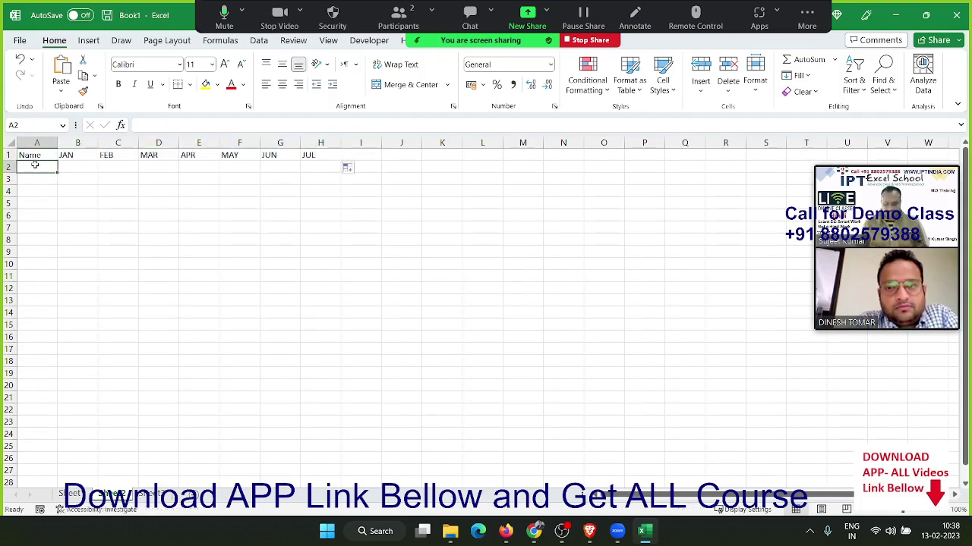
type("OPuja")
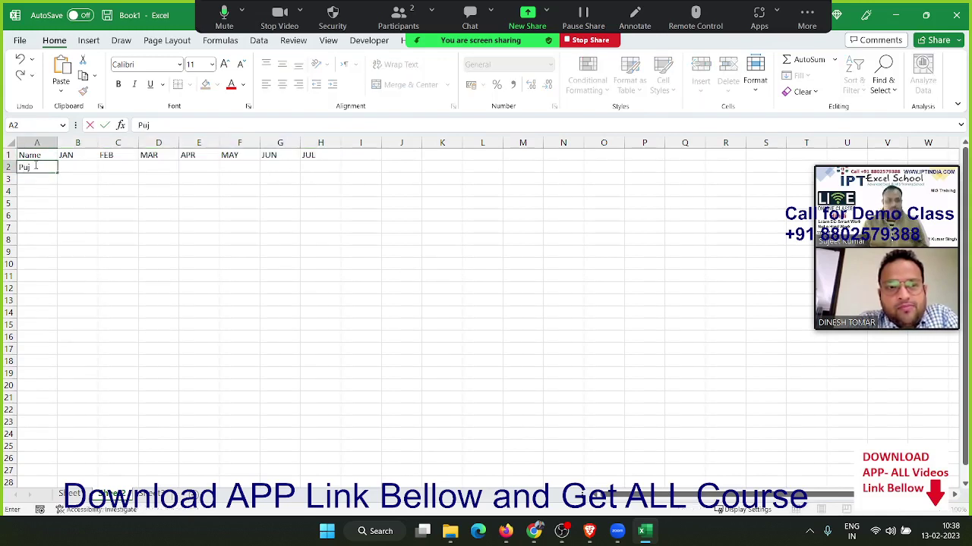
key("Return")
left_click(38, 166)
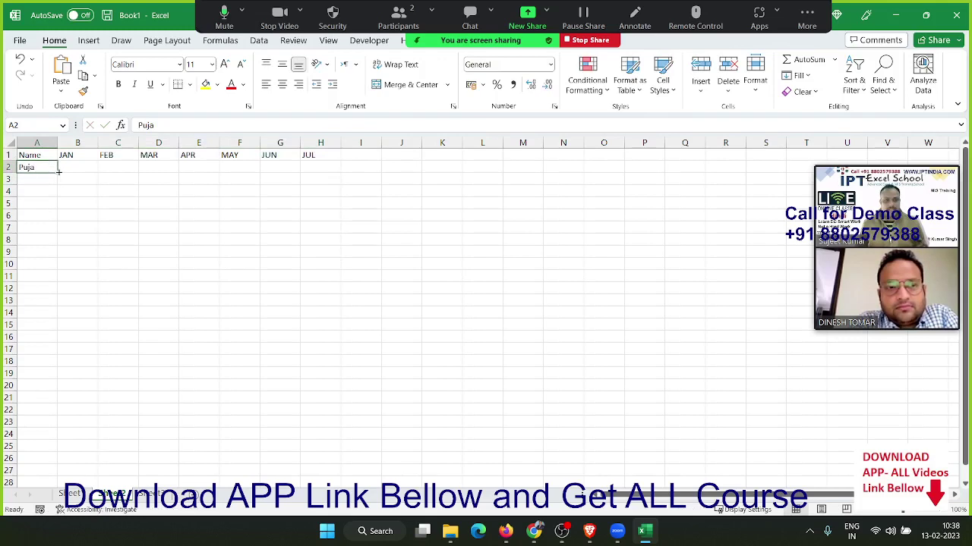
left_click_drag(58, 172, 47, 507)
key("ctrl+Home")
key("Down")
key("Right")
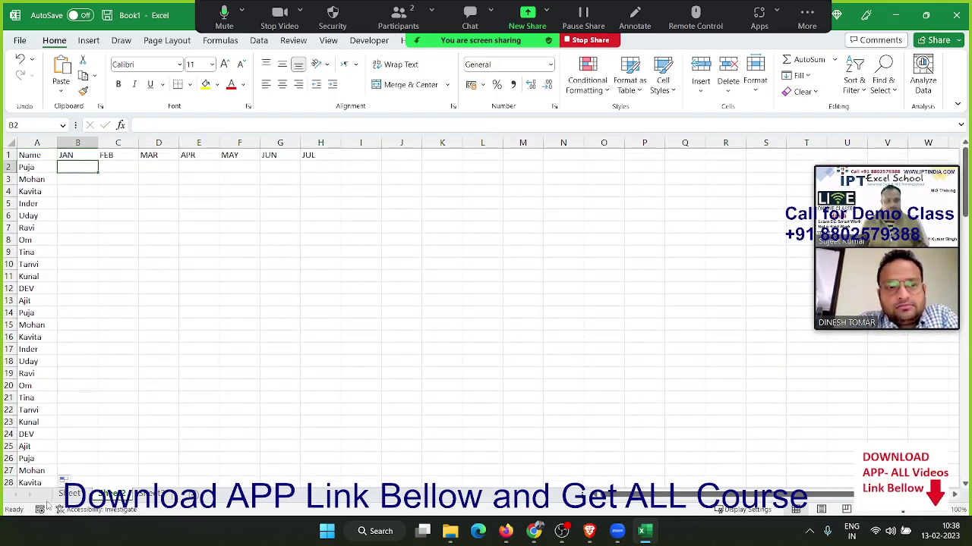
Step: Enter a RANDBETWEEN formula in B2 and copy it across to H2 and down every name
type("=ra")
key("Down")
key("Down")
key("Down")
key("Tab")
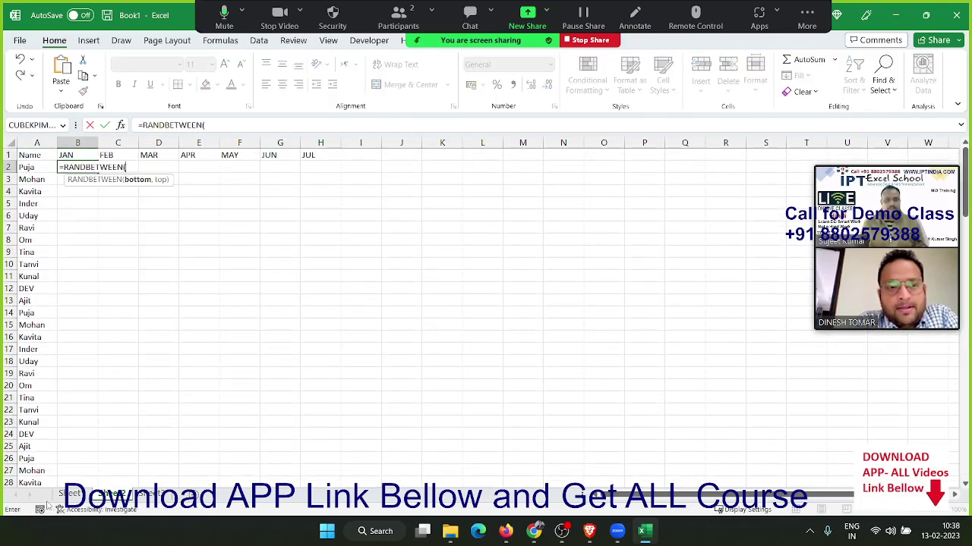
type(",100")
key("Return")
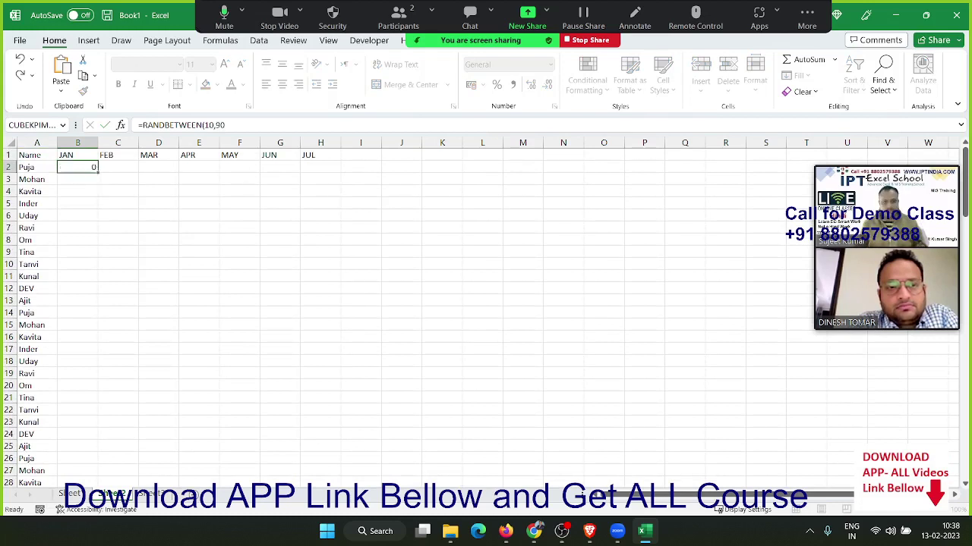
key("Up")
key("Up")
key("ctrl+Right")
key("Down")
key("ctrl+shift+Left")
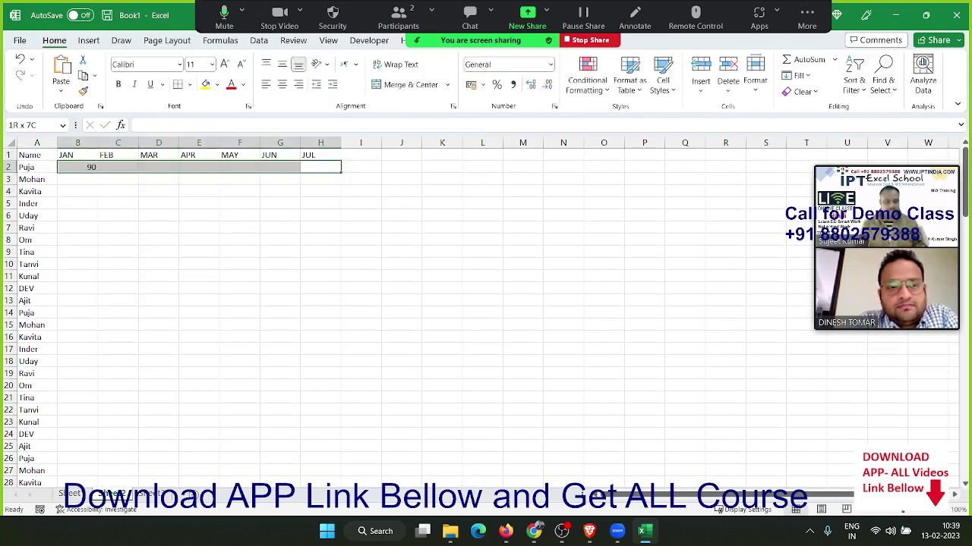
key("ctrl+r")
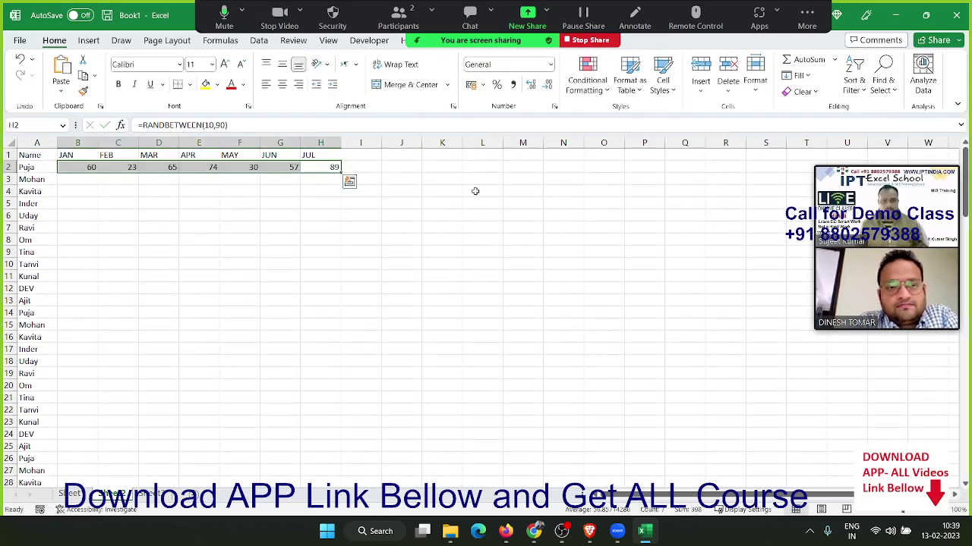
double_click(341, 173)
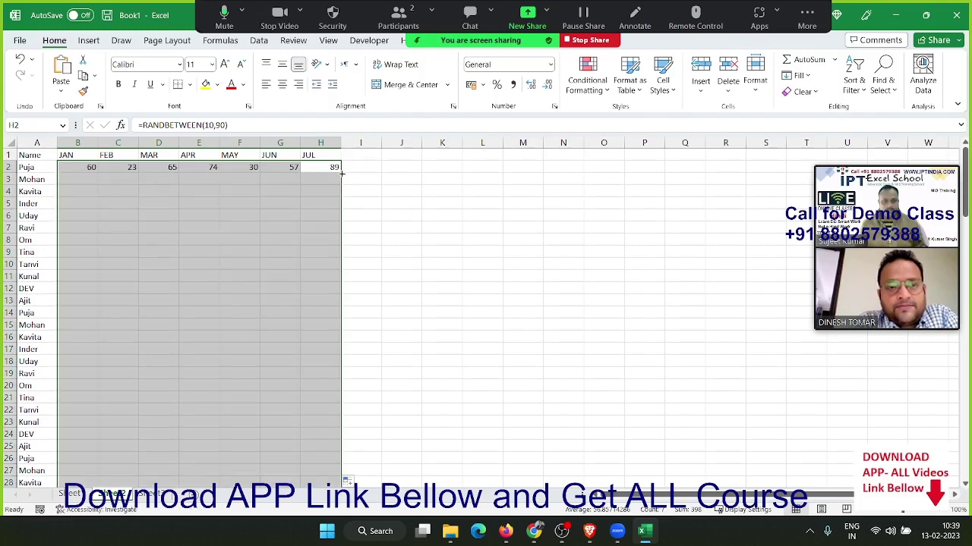
Step: Paste the random-number block back over itself as fixed values
key("ctrl+c")
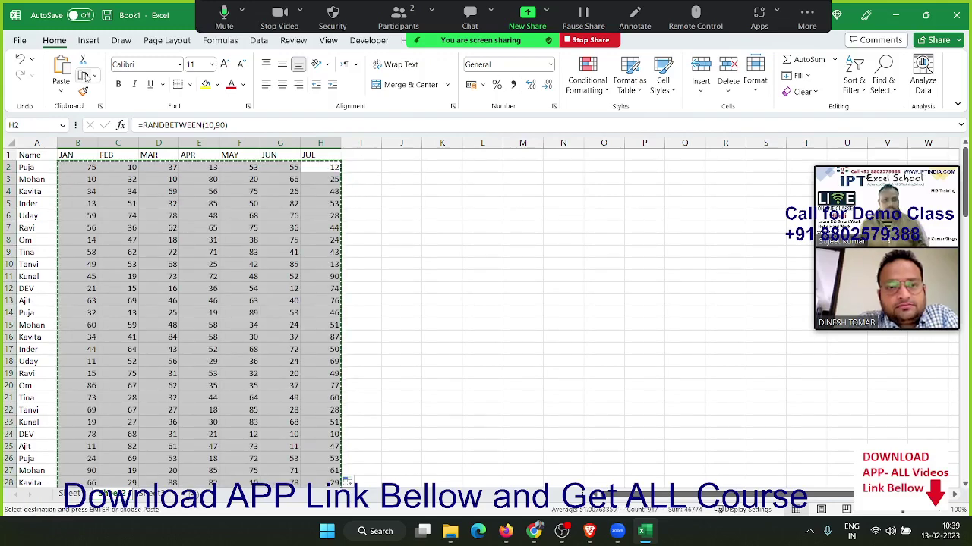
left_click(61, 90)
left_click(60, 188)
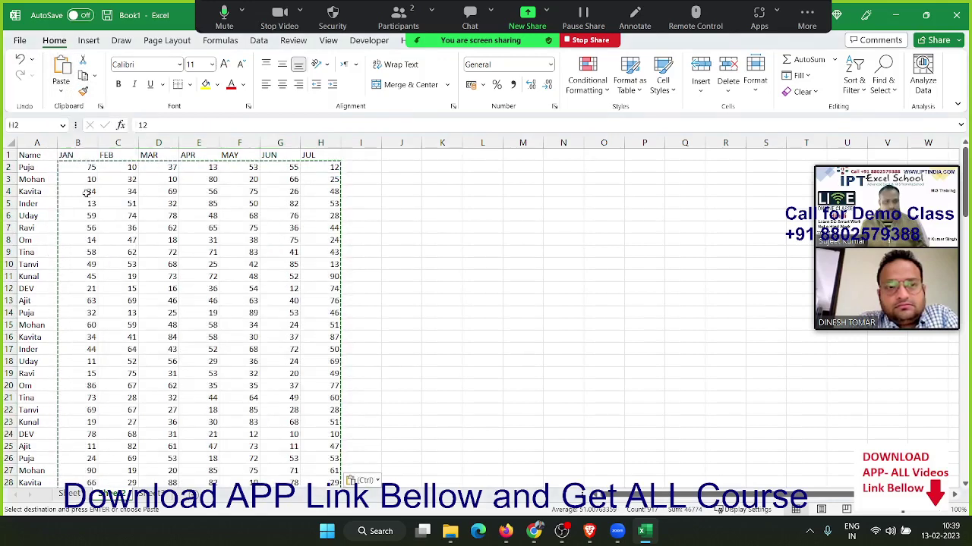
left_click(93, 192)
key("Escape")
key("Up")
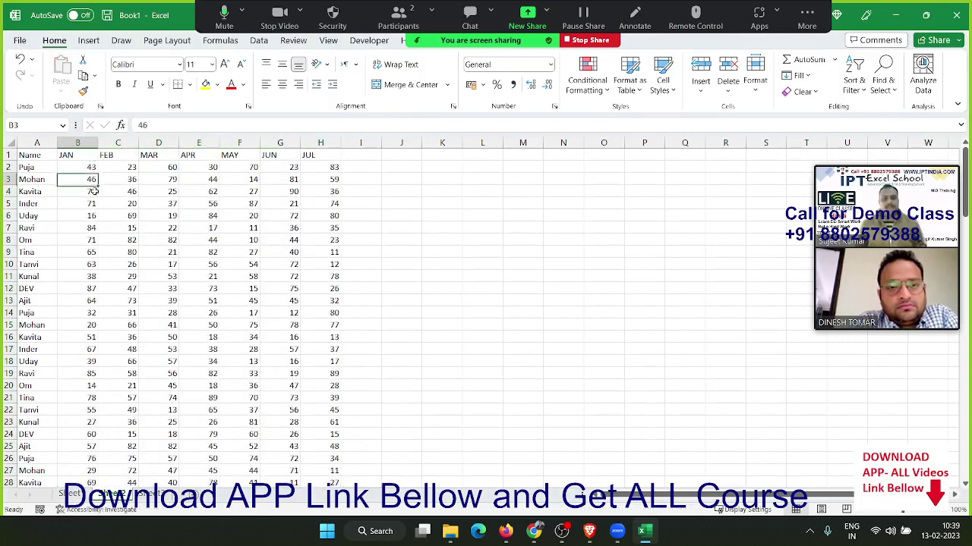
key("Left")
key("Up")
key("Up")
key("ctrl+space")
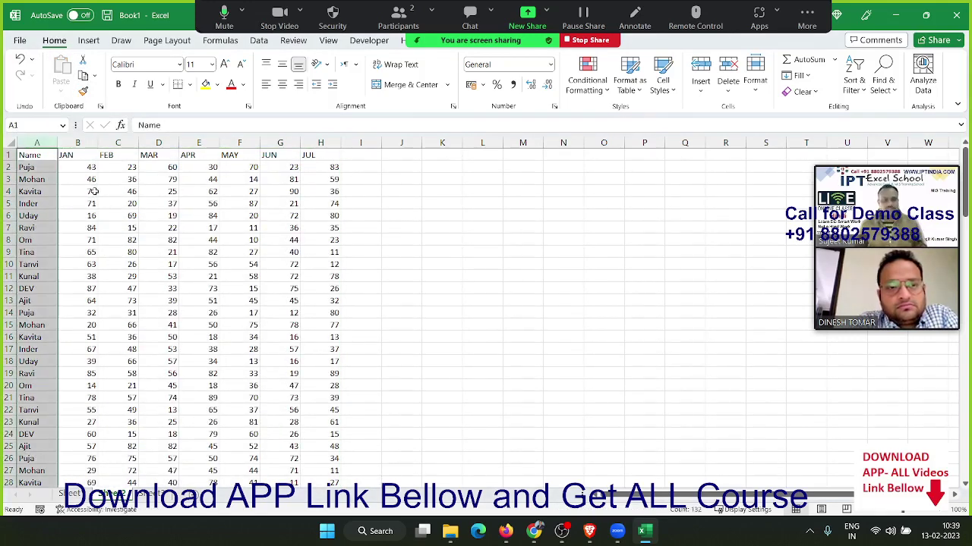
key("Left")
Step: Sort the table by JAN ascending, then descending so 90 is at the top
key("Right")
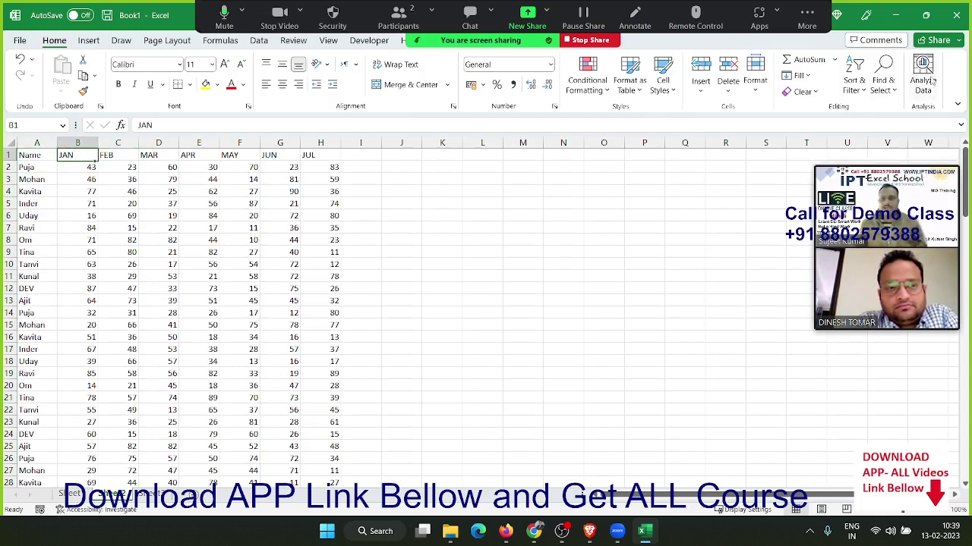
left_click(855, 80)
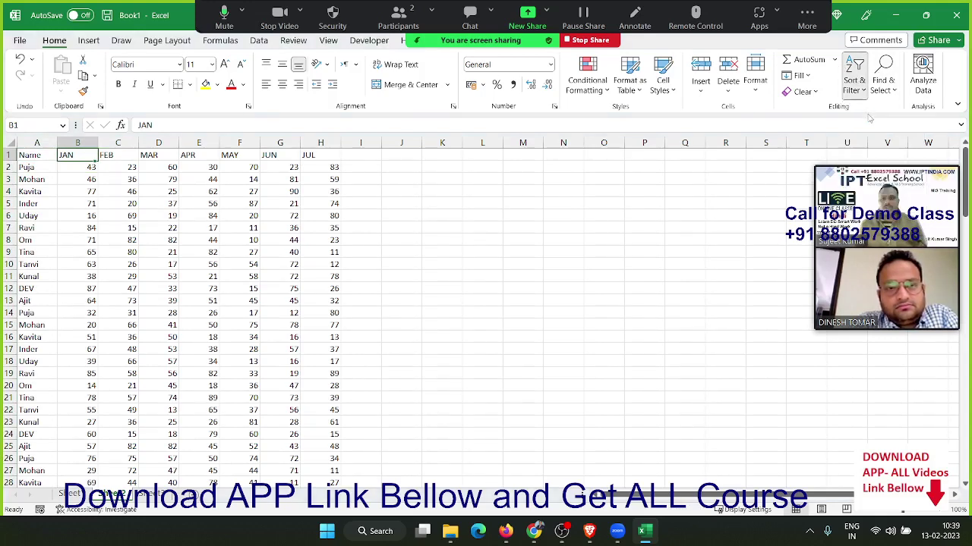
left_click(870, 114)
left_click(864, 88)
left_click(873, 130)
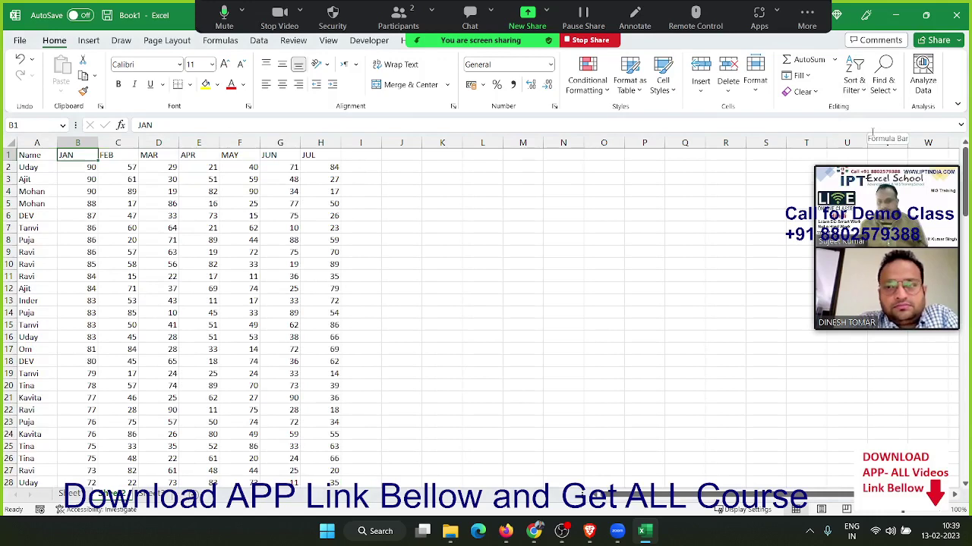
Step: Try adding a second level in Custom Sort, then cancel it
left_click(855, 79)
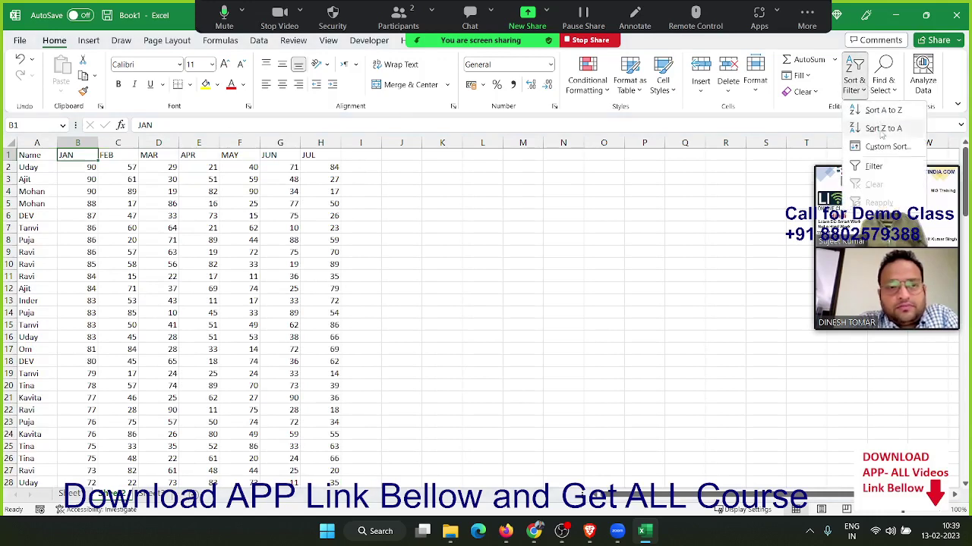
left_click(882, 150)
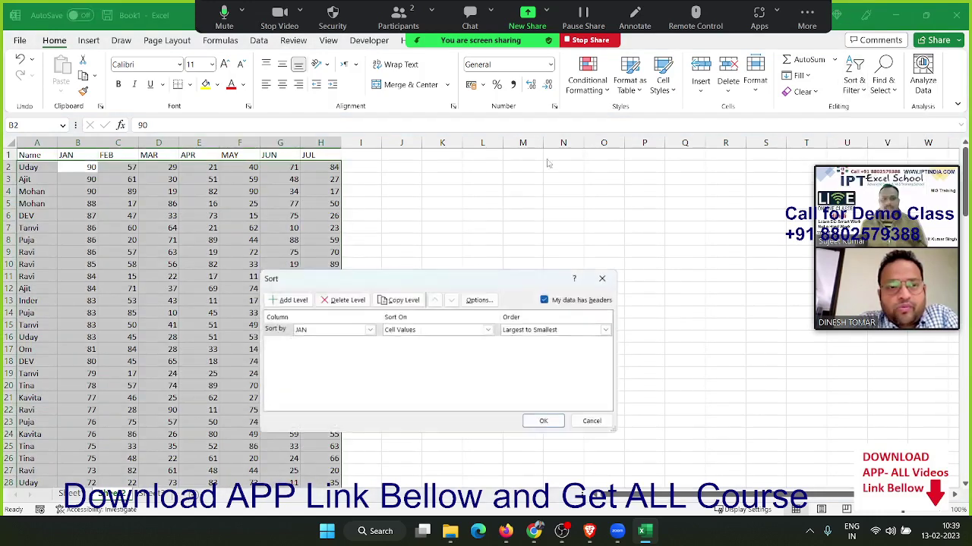
left_click(287, 298)
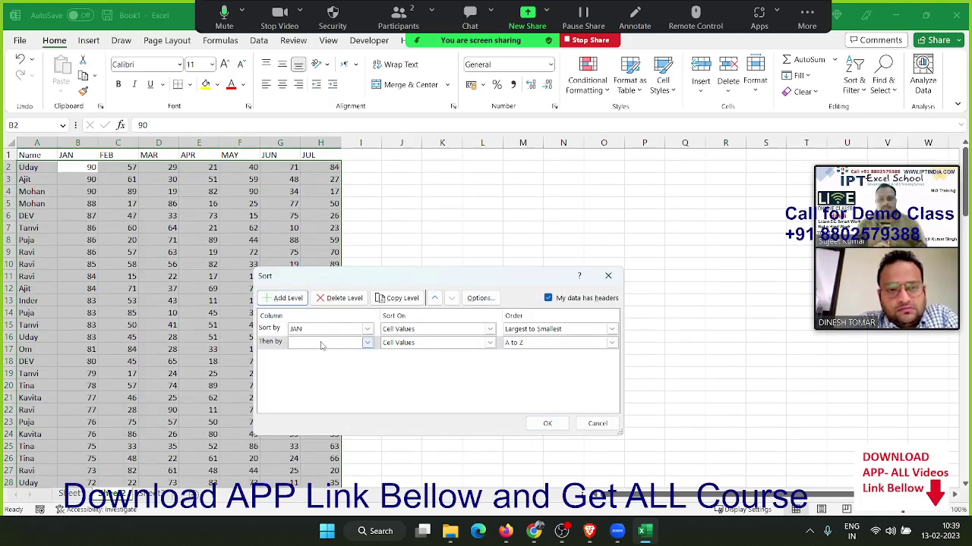
key("Escape")
key("Up")
key("Left")
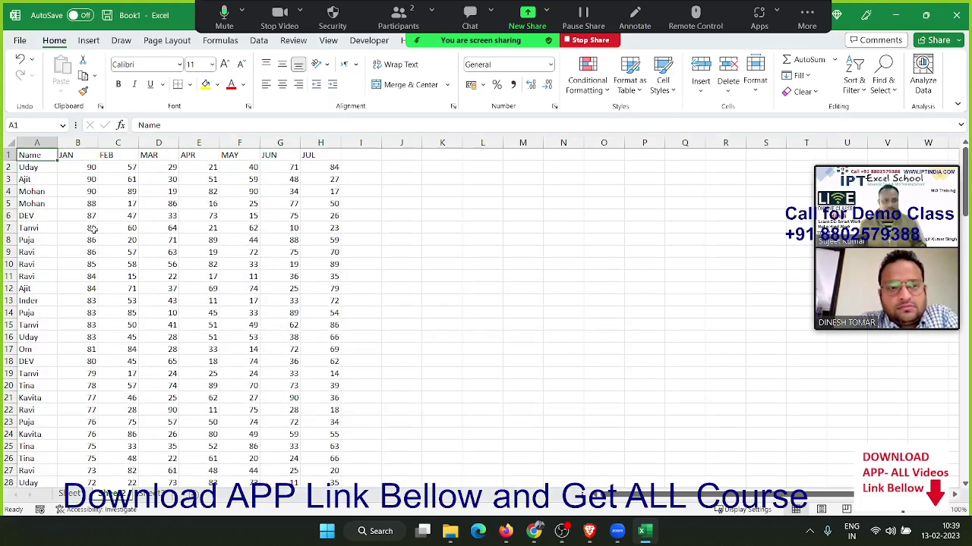
Step: Insert a new first column headed Q and repeat Q1–Q4 down the list
left_click(36, 143)
key("ctrl+shift+plus")
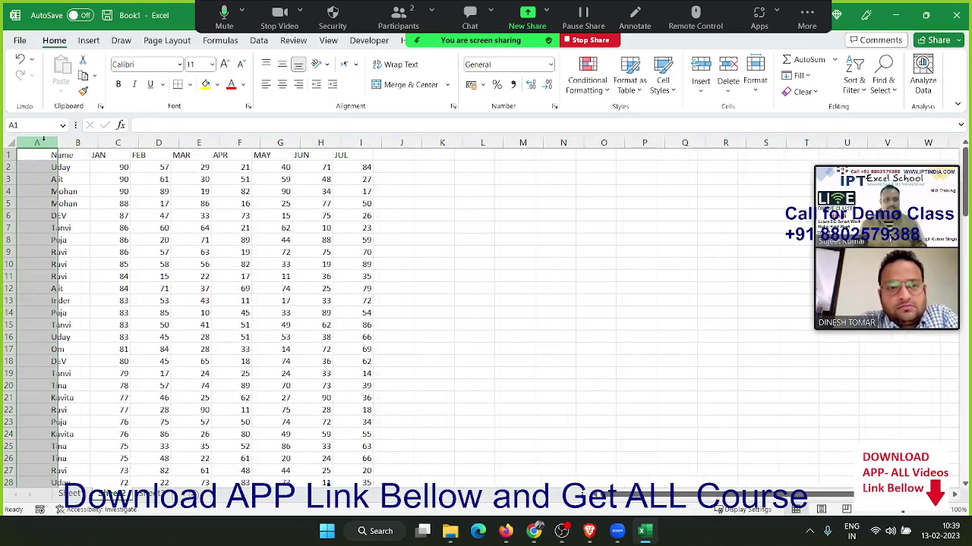
type("Q")
key("Return")
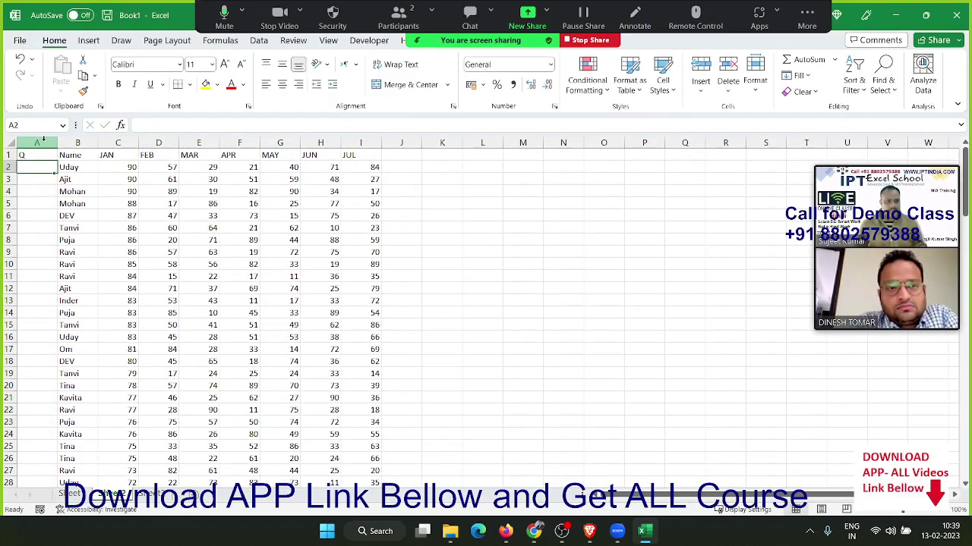
type("Q1")
key("ctrl+Return")
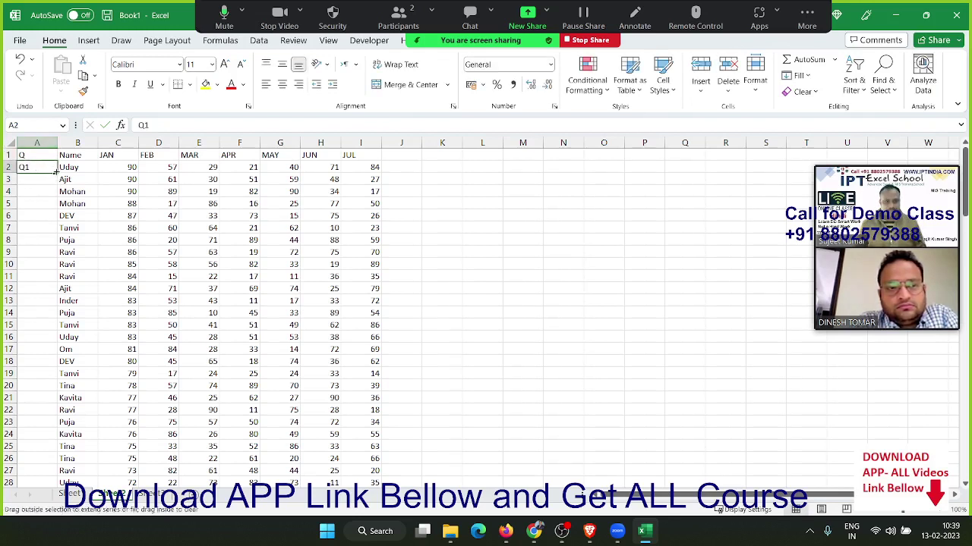
double_click(57, 172)
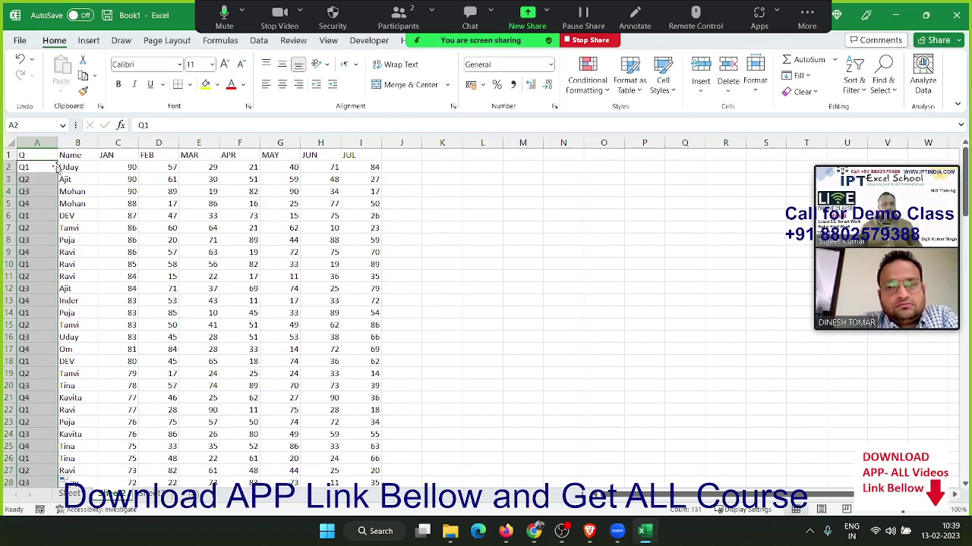
Step: Insert a blank row at row 6 below the first four records
key("Down")
key("Down")
key("Down")
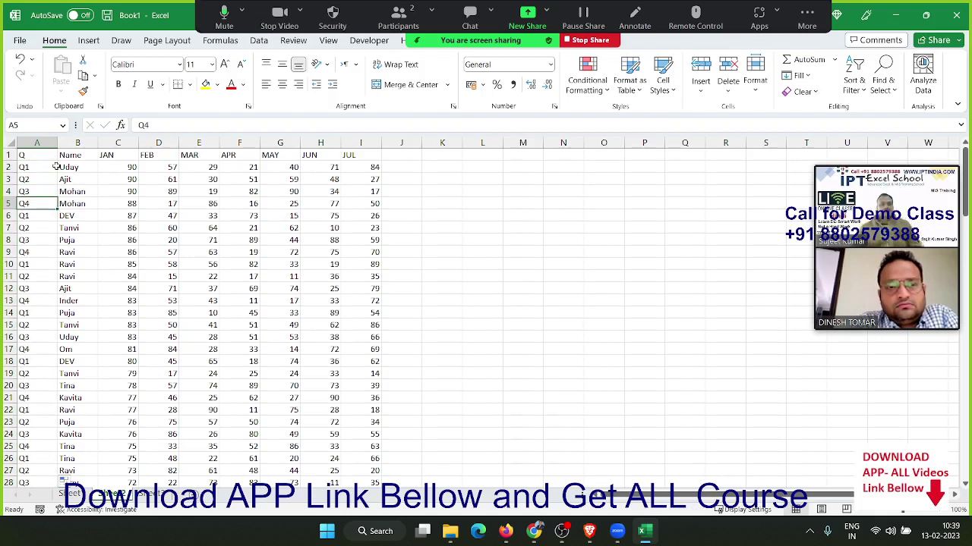
key("Up")
key("Up")
key("Down")
key("Down")
key("Up")
key("Up")
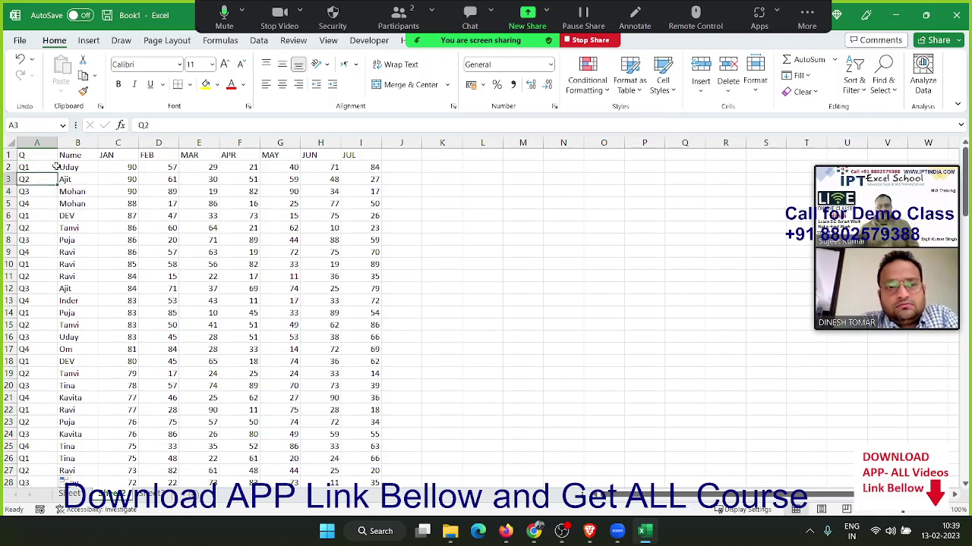
key("Up")
key("shift+Down")
key("shift+Down")
key("shift+Down")
key("Down")
key("Down")
key("Down")
key("Down")
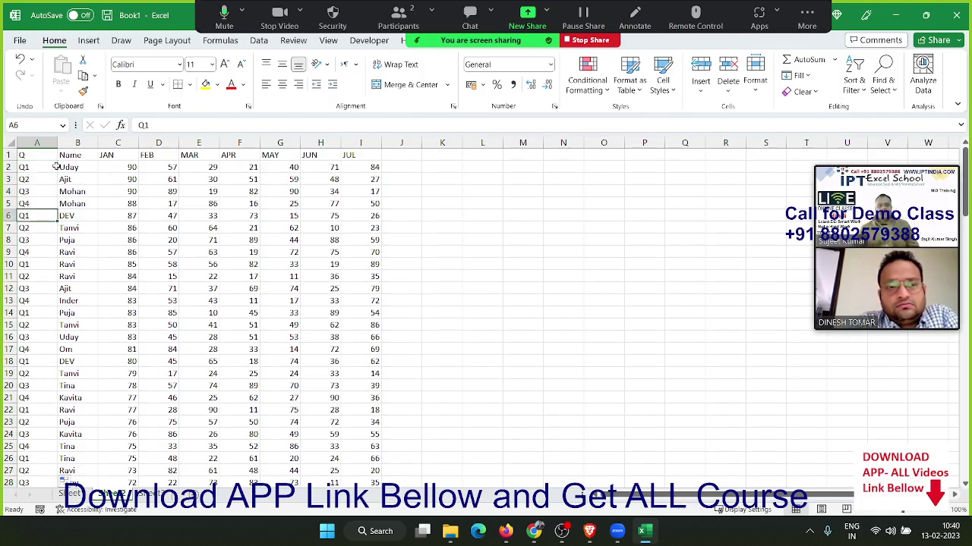
key("shift+space")
key("ctrl+shift+plus")
Step: Label cell B6 as Total
key("Left")
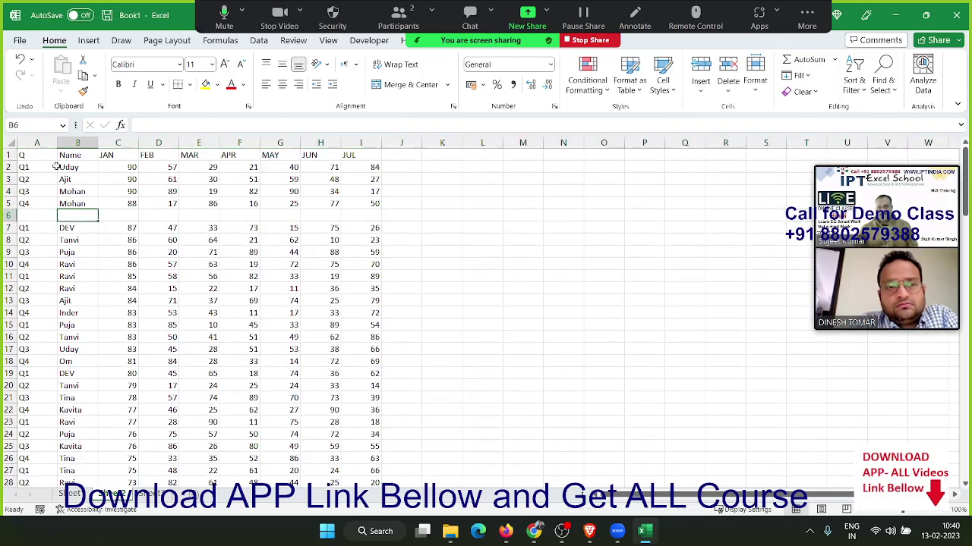
key("Right")
type("Tot")
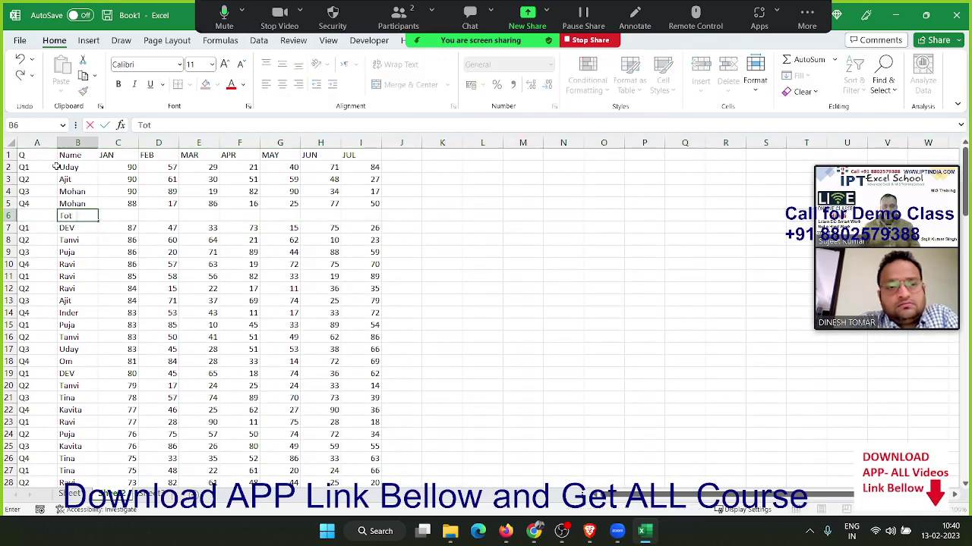
type("al")
key("Tab")
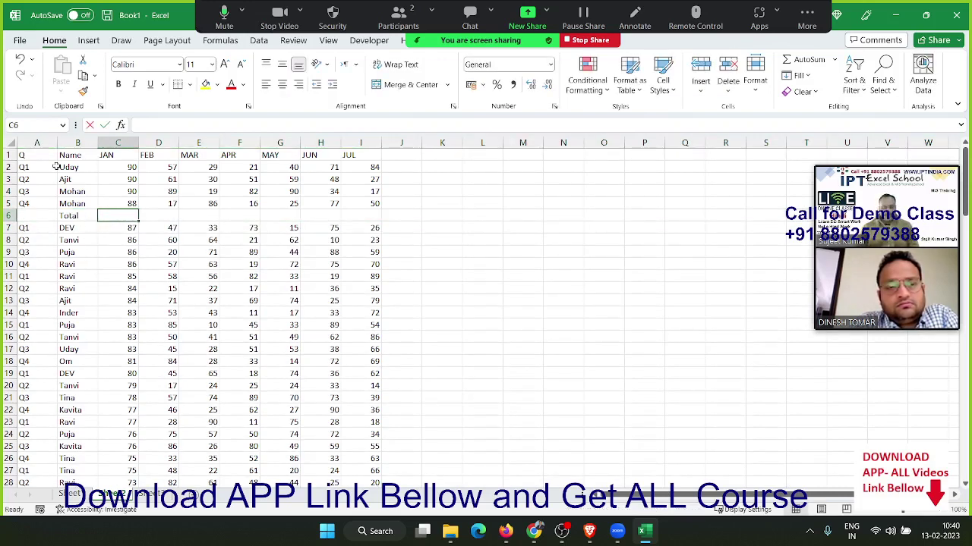
Step: Enter =SUM(C2:C5) in C6 so the JAN total shows 358
type("=sum")
key("Tab")
key("Up")
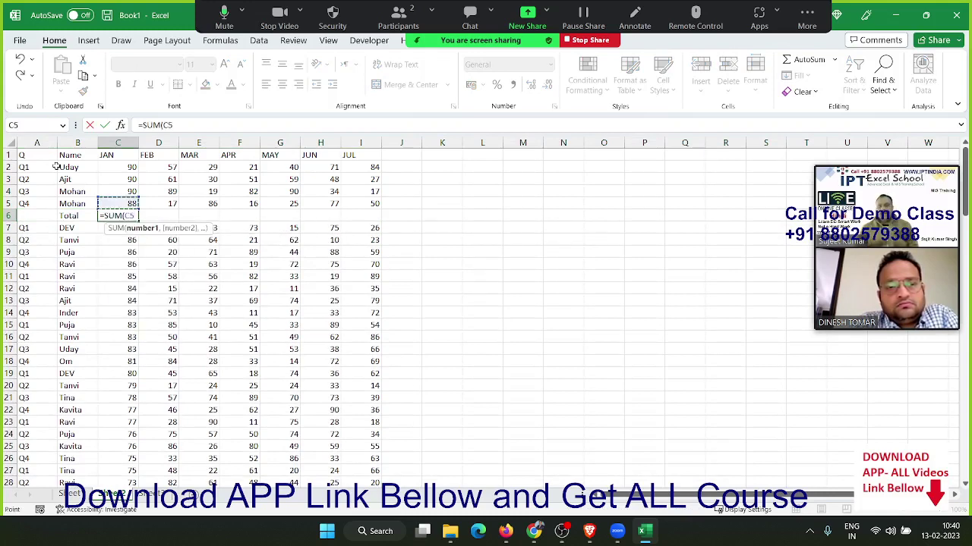
key("shift+Up")
key("shift+Up")
key("shift+Up")
key("Return")
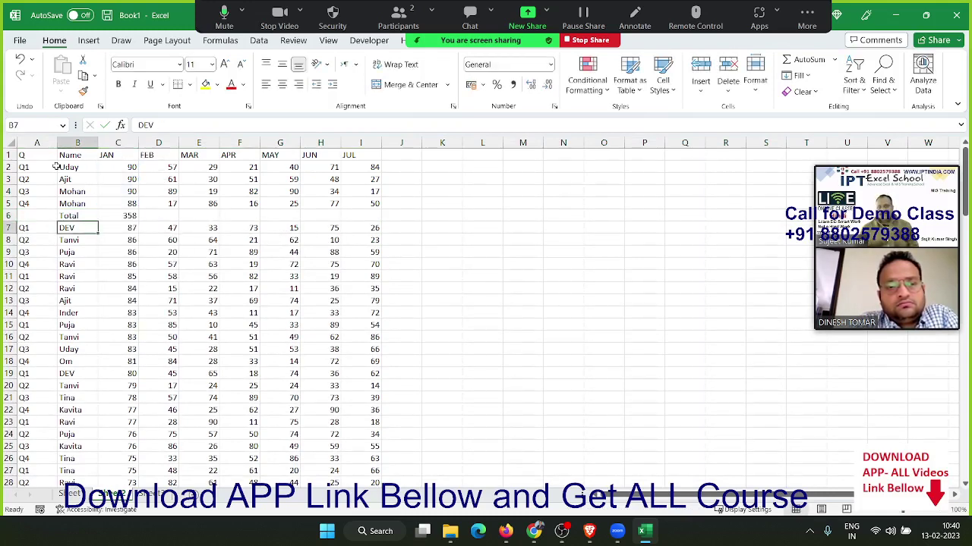
key("Up")
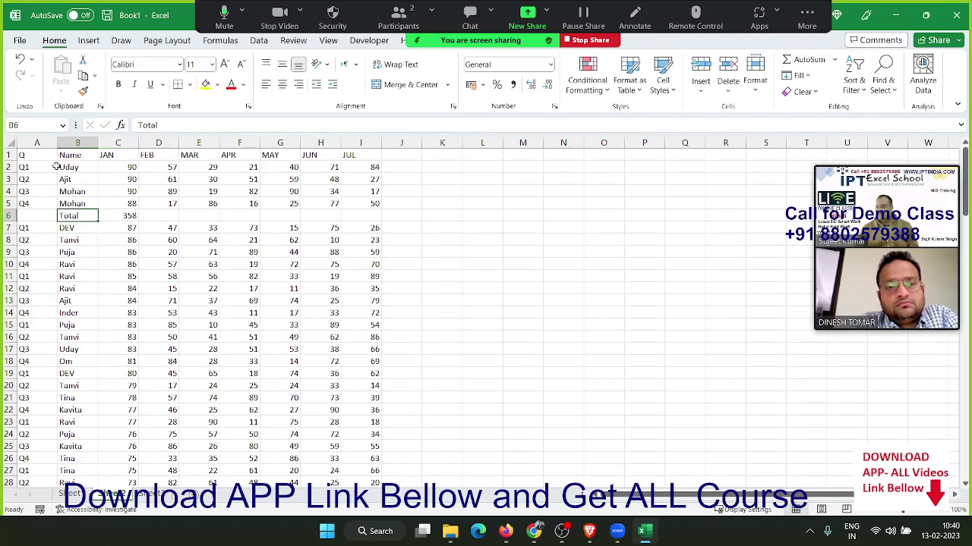
key("Right")
key("Left")
key("shift+Right")
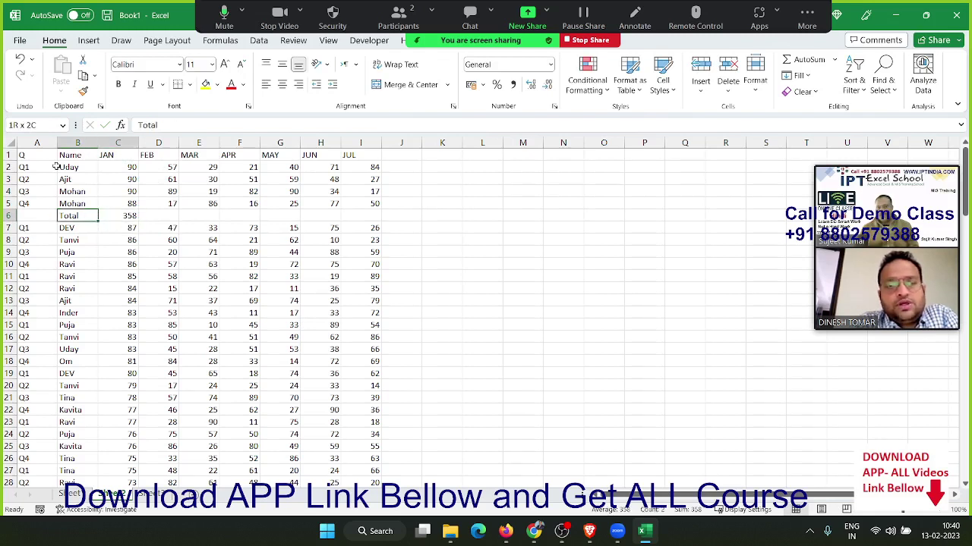
key("Right")
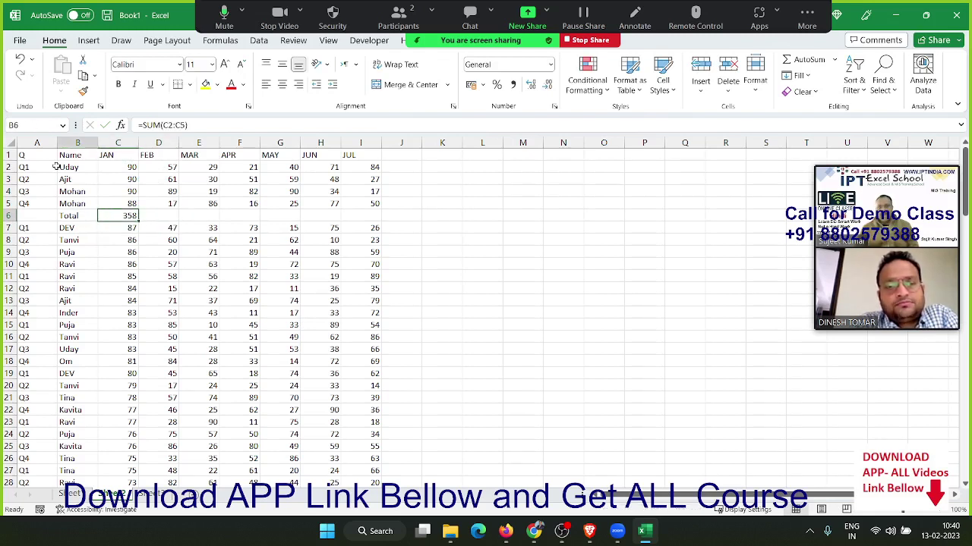
key("Left")
key("Left")
key("Down")
key("Down")
key("Down")
key("Down")
key("Down")
Step: Add a blank row at row 11, then jump to the data's end and back to the top
key("shift+space")
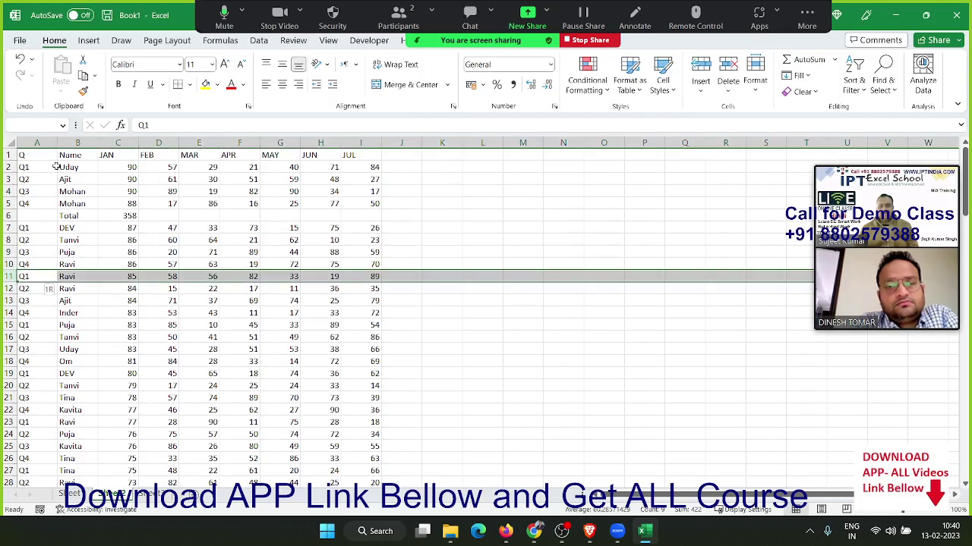
key("ctrl+shift+plus")
key("Down")
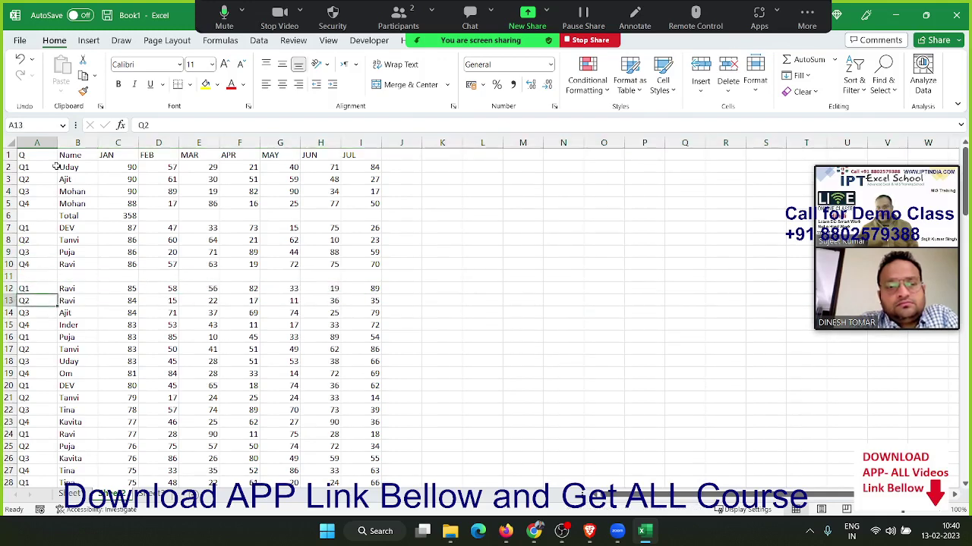
key("Down")
key("Down")
key("ctrl+Down")
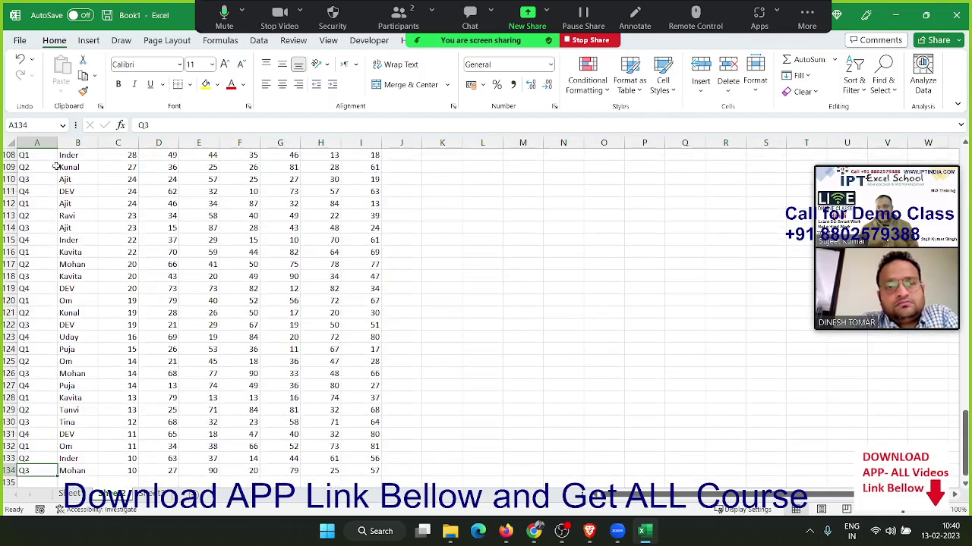
key("ctrl+Up")
key("ctrl+Home")
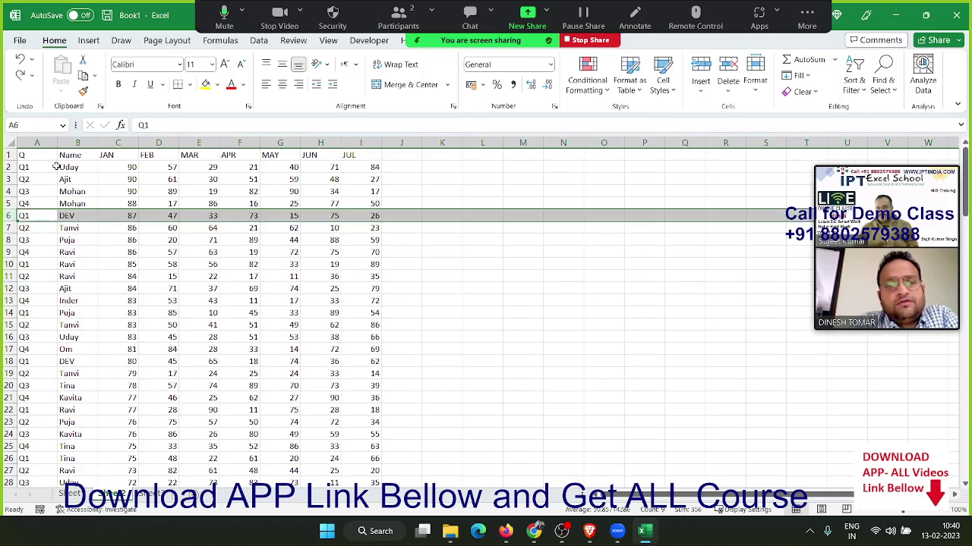
key("Up")
key("Up")
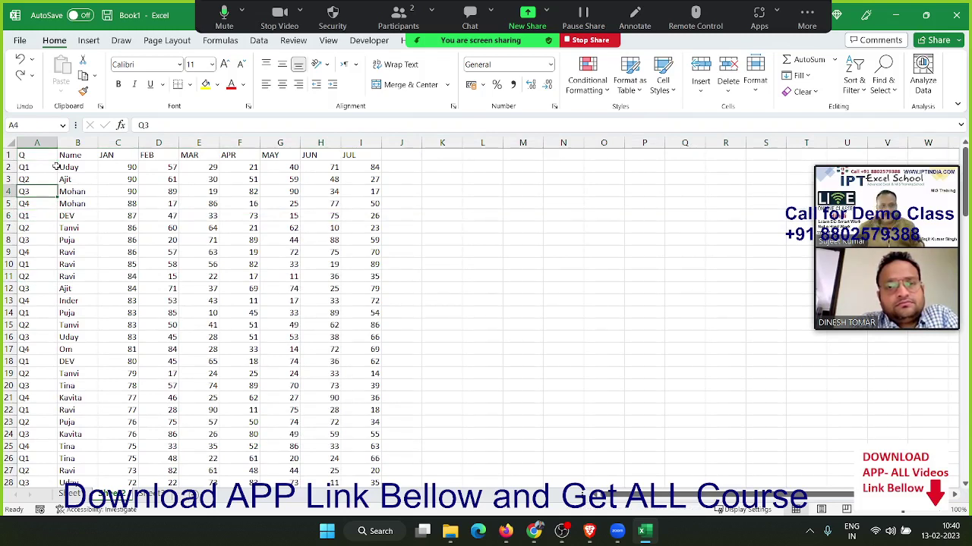
key("Up")
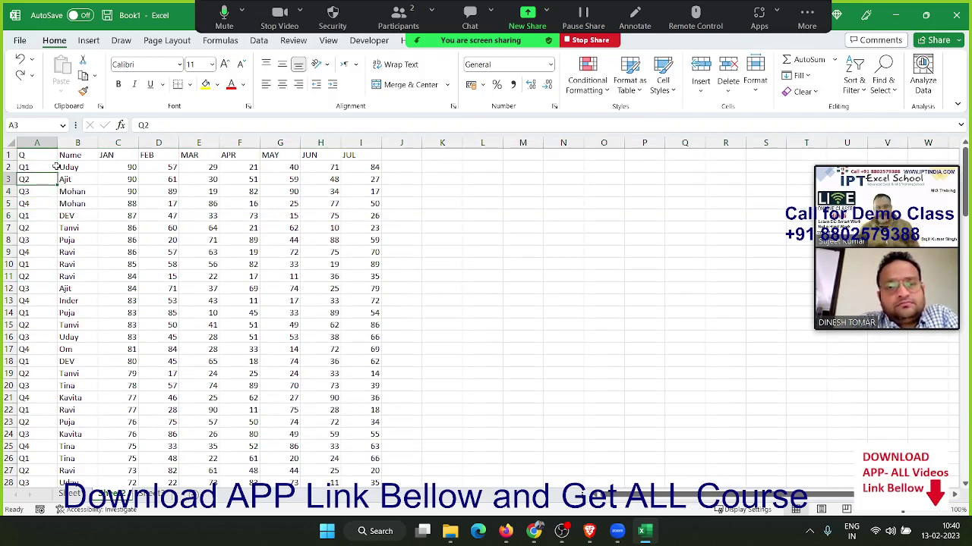
key("Up")
key("Down")
key("Down")
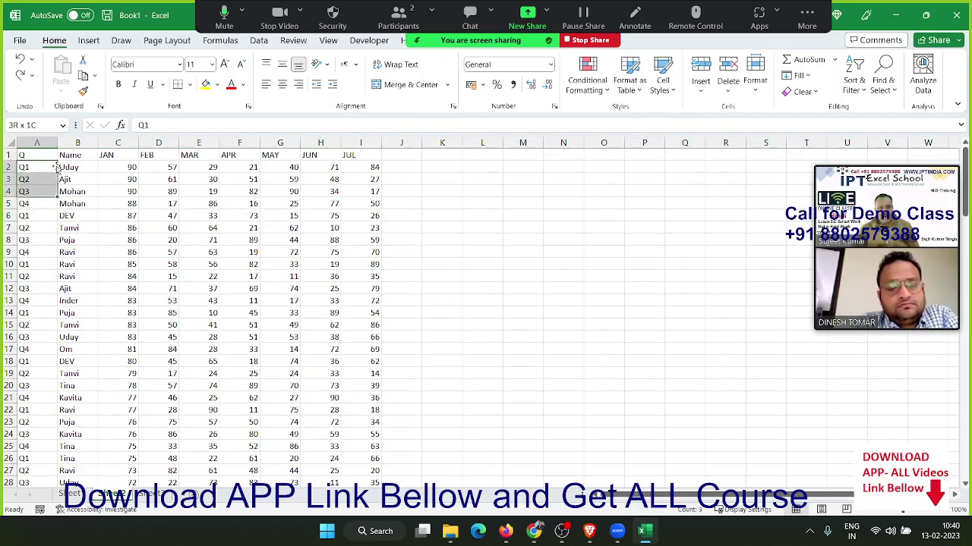
key("Down")
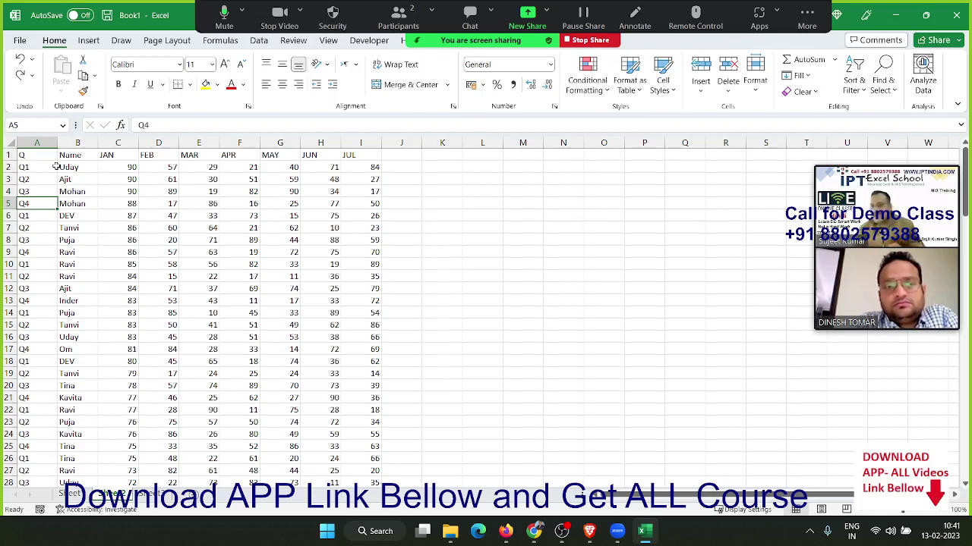
Step: Add an SR header in J1 and fill 1 into J2 through J5
key("Right")
key("Right")
key("Right")
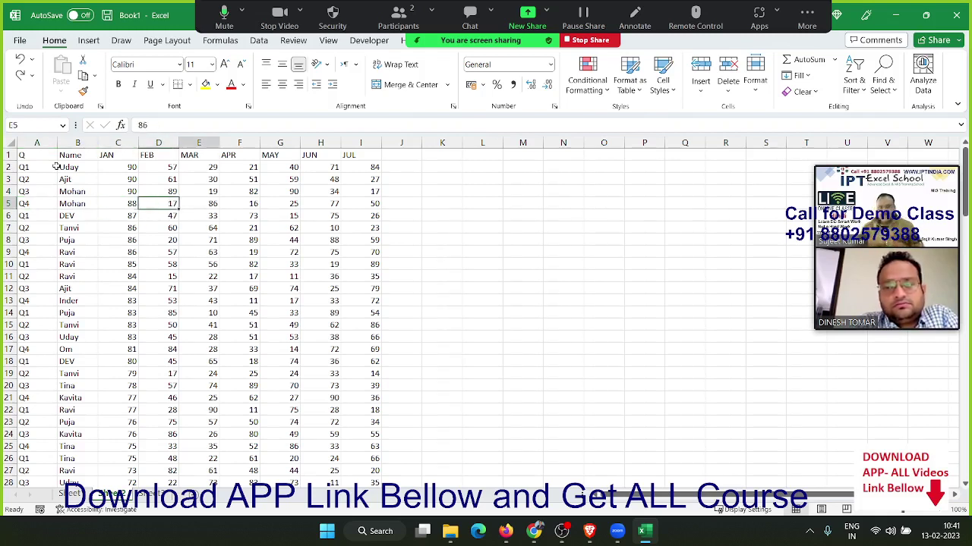
key("Up")
key("Up")
key("Up")
key("Right")
key("Right")
key("Right")
key("Right")
key("Right")
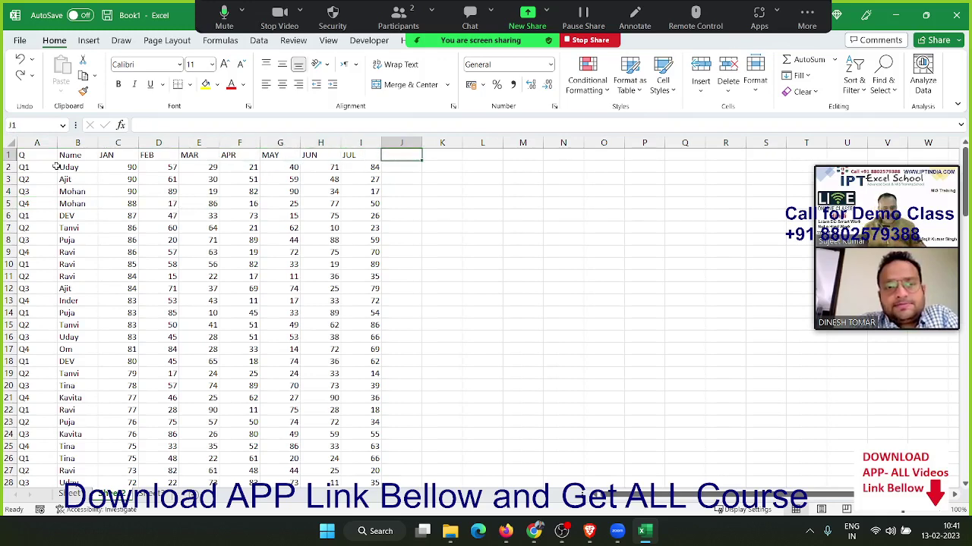
type("SR")
key("shift+Down")
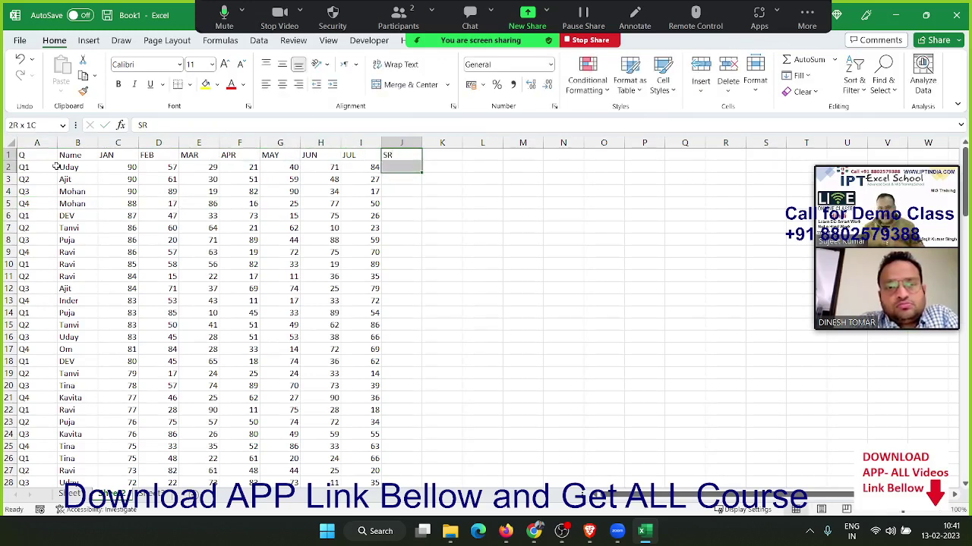
key("Down")
type("1")
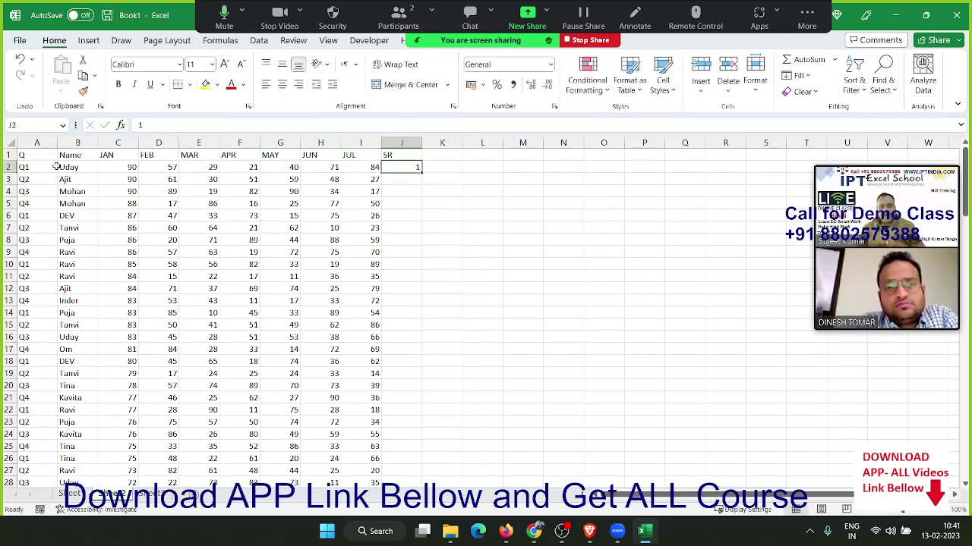
key("shift+Down")
key("shift+Down")
key("shift+Down")
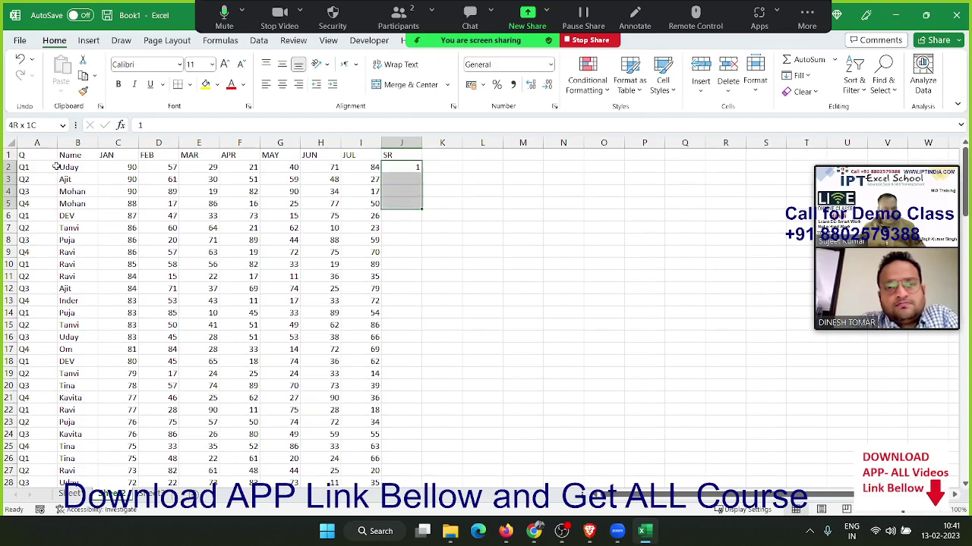
key("ctrl+Return")
Step: Enter =J2+1 in J6 so it shows 2
key("Down")
key("Down")
key("Down")
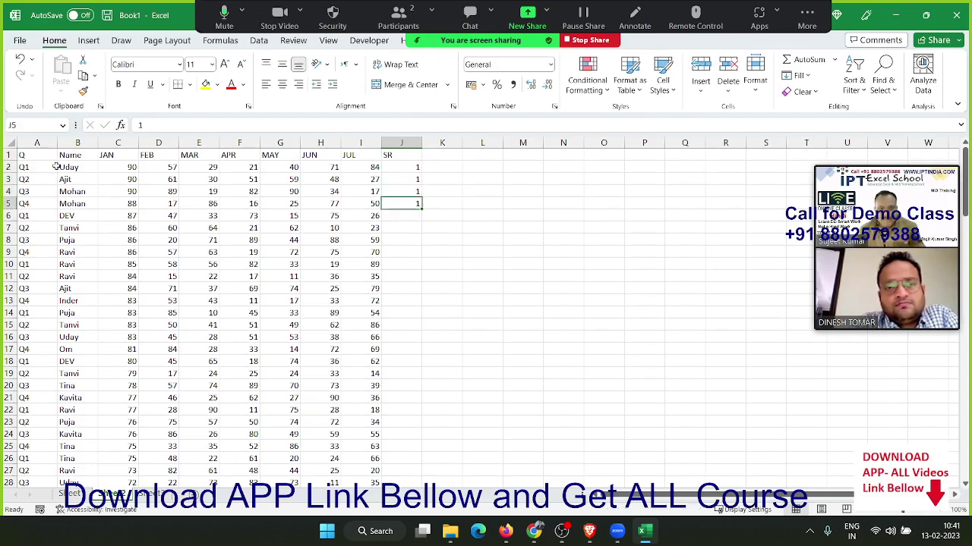
key("Down")
type("=")
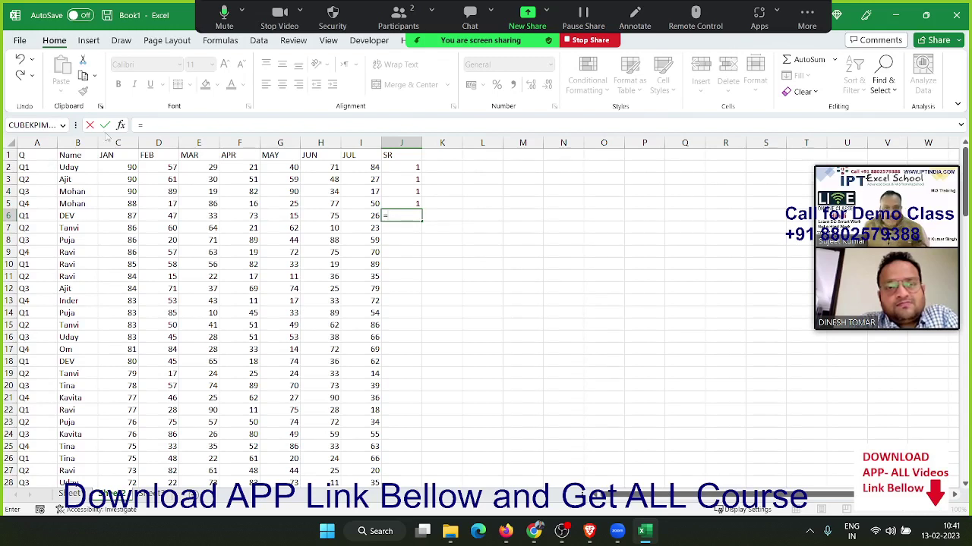
left_click(401, 165)
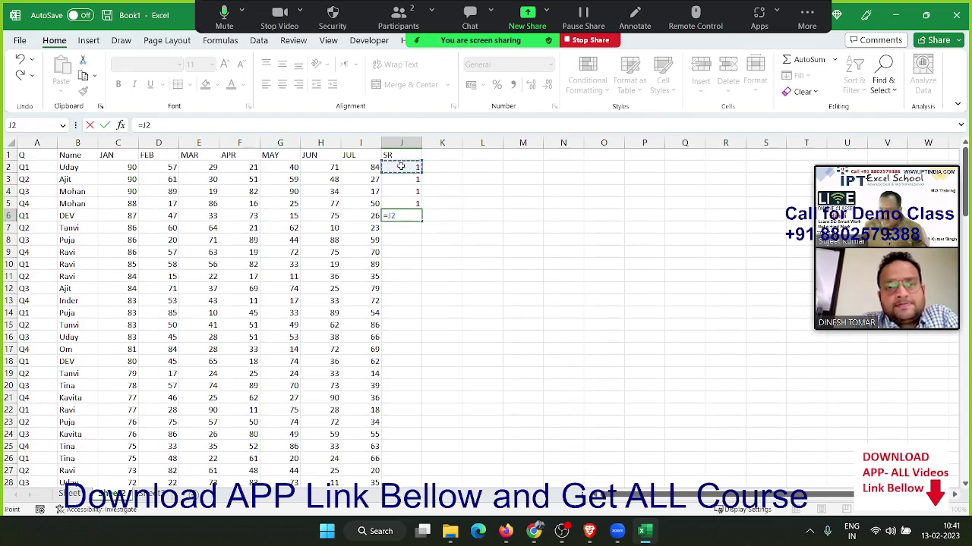
type("+1")
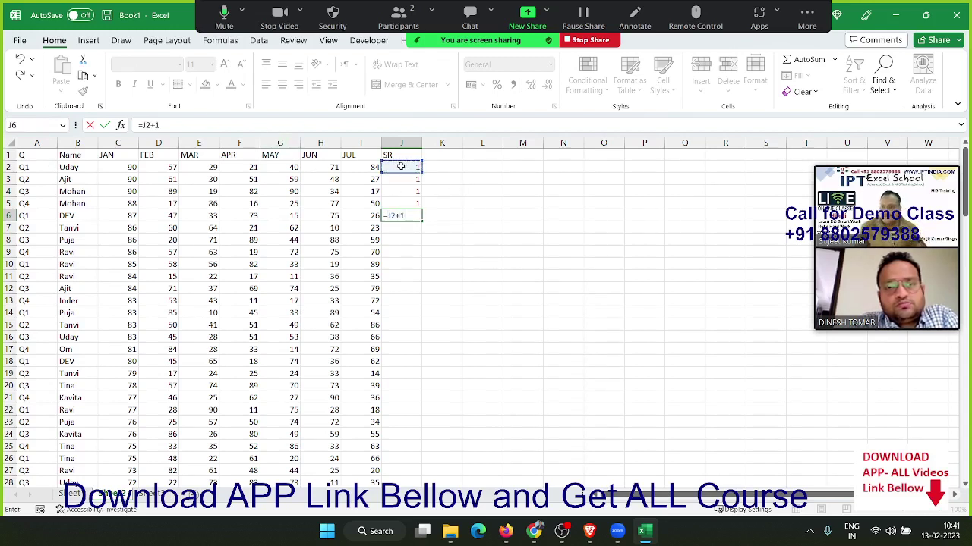
key("Return")
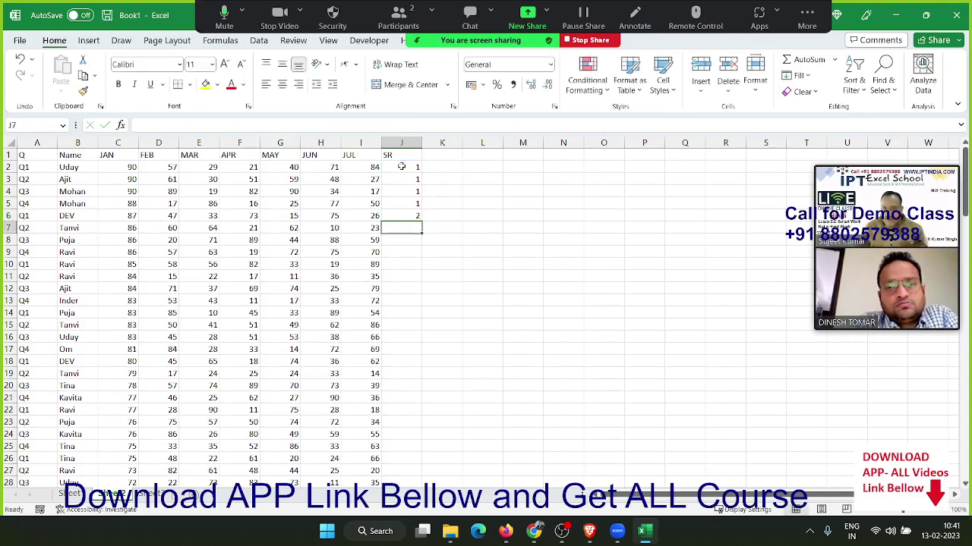
key("Up")
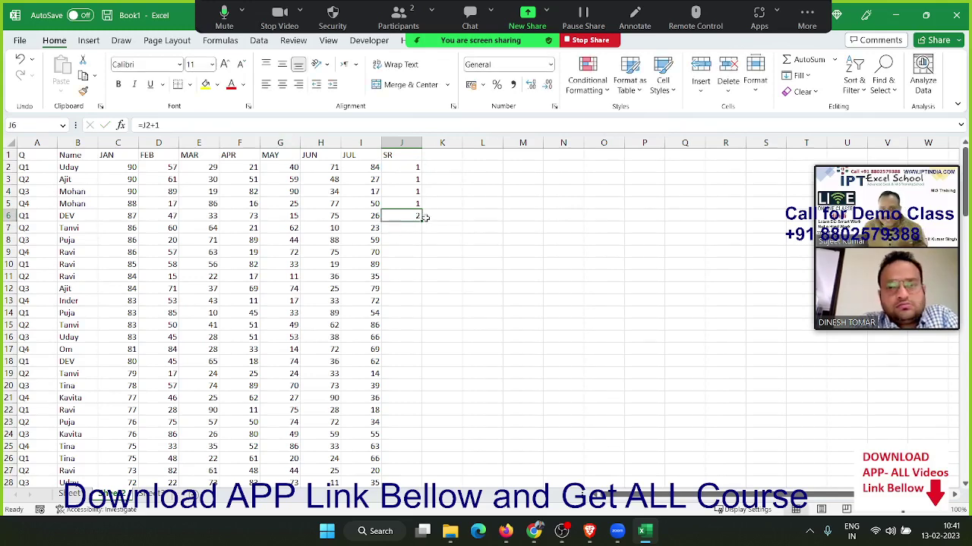
Step: Copy the J6 formula down the SR column so it reaches 33 at row 132
double_click(423, 221)
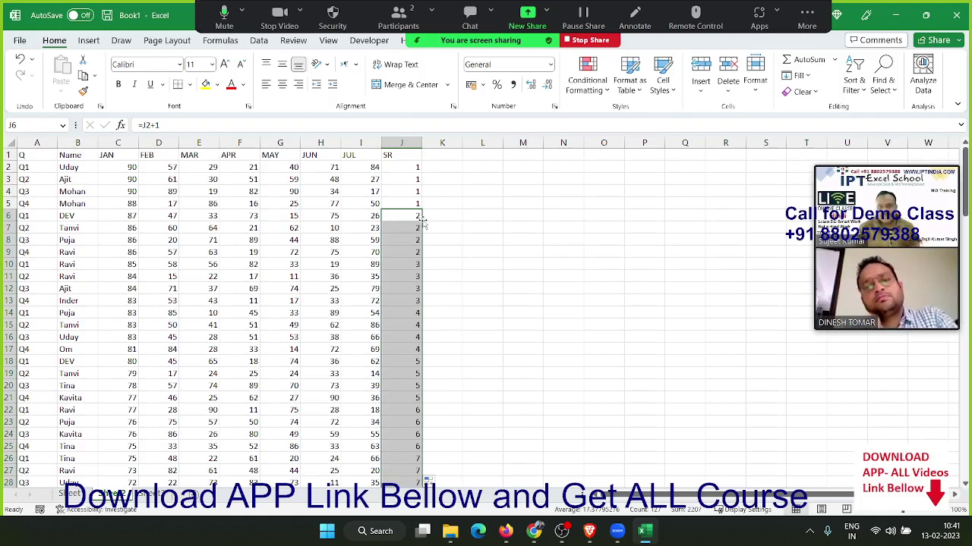
left_click(422, 220)
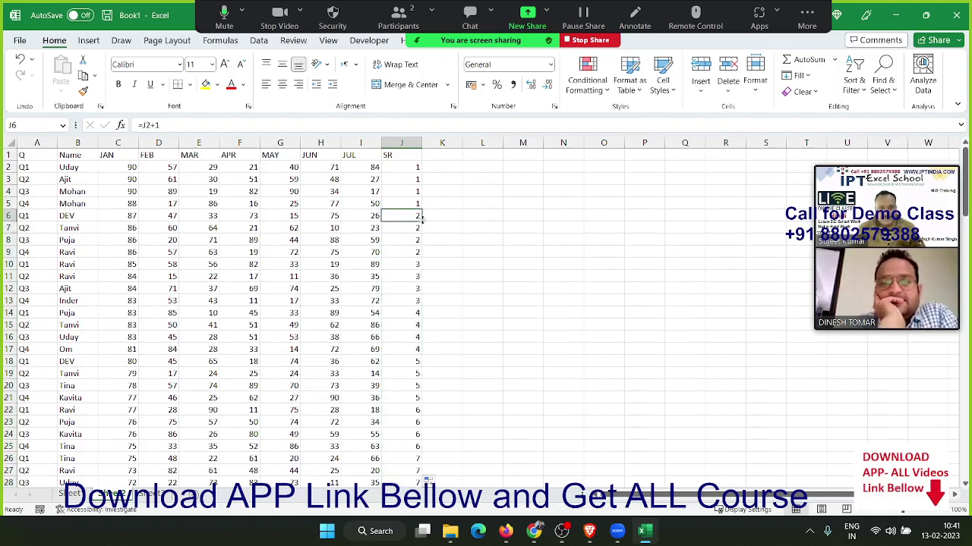
key("Down")
key("Down")
key("Down")
key("Down")
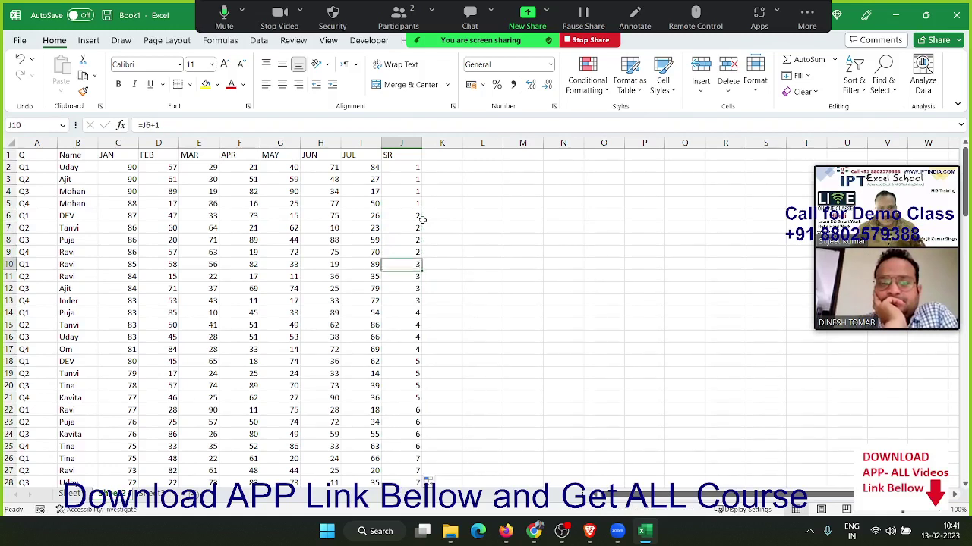
key("Down")
key("Down")
key("Down")
key("Down")
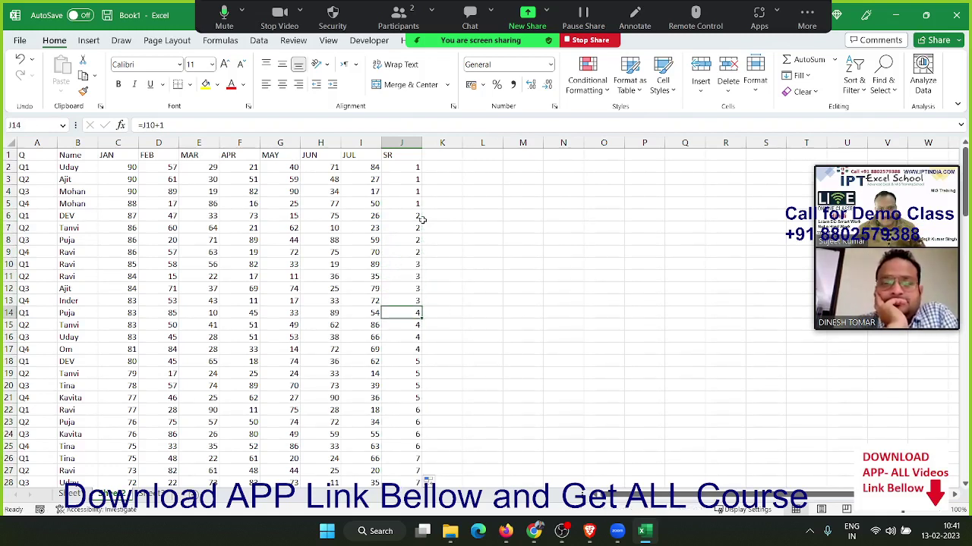
key("shift+Down")
key("shift+Down")
key("shift+Down")
key("shift+Down")
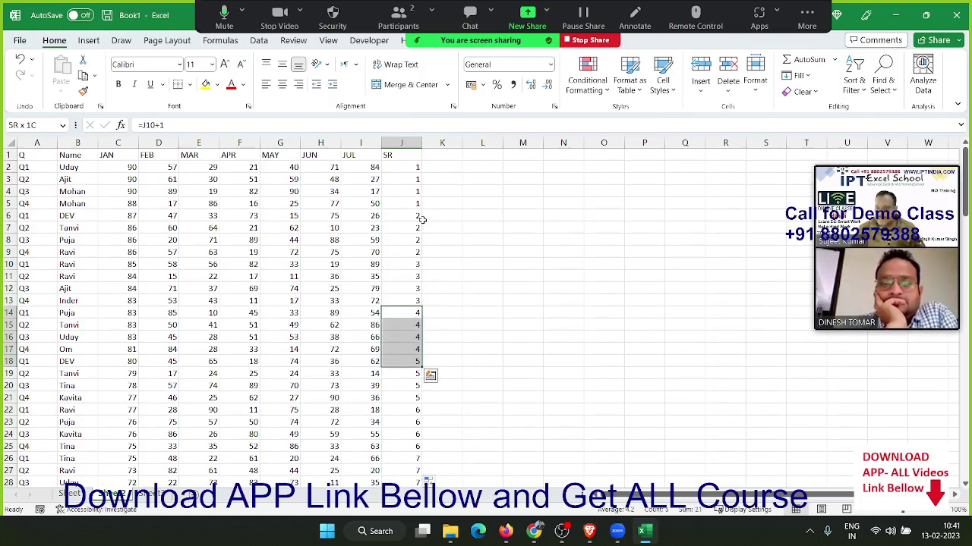
key("ctrl+Down")
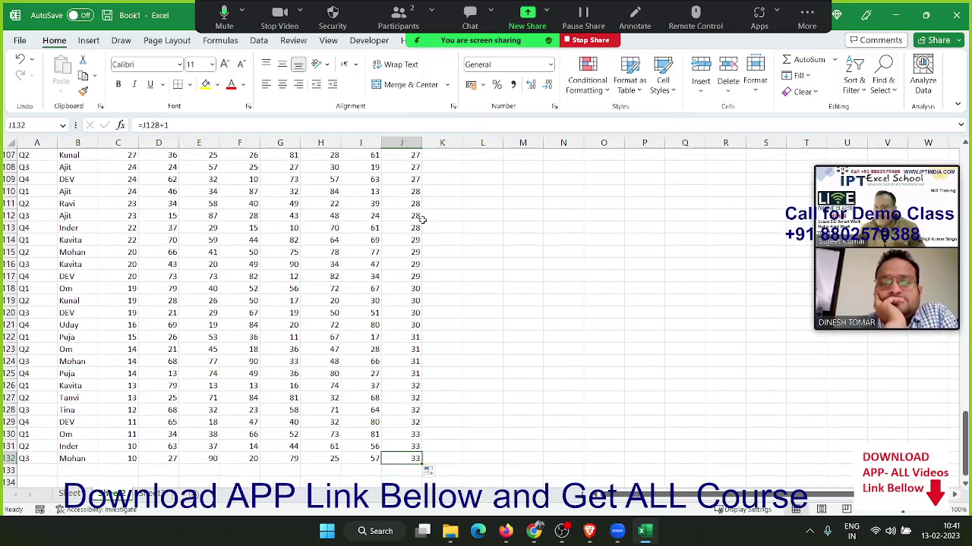
Step: Enter 1 and 2 in J133:J134 and extend that series down column J
key("Down")
type("1")
key("Return")
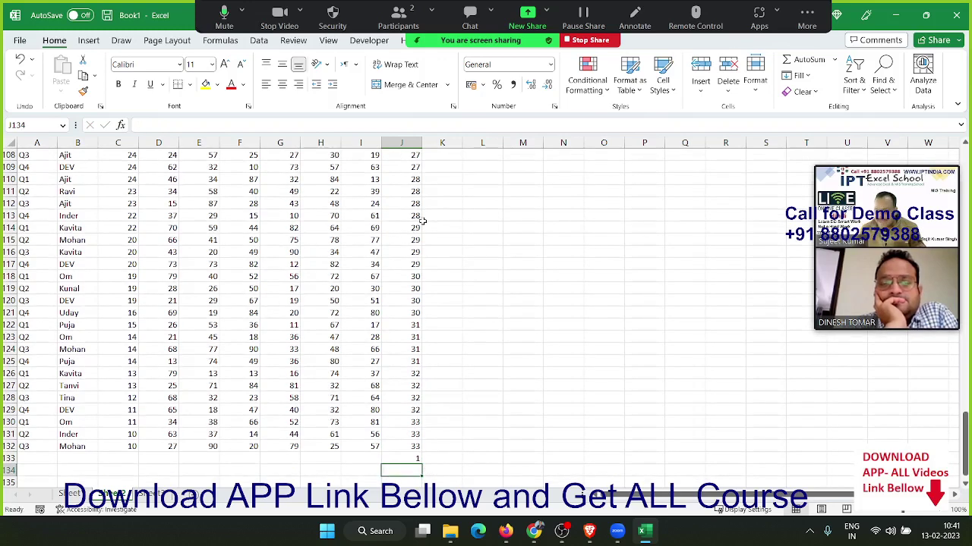
type("2")
key("Return")
key("Up")
key("Up")
key("shift+Down")
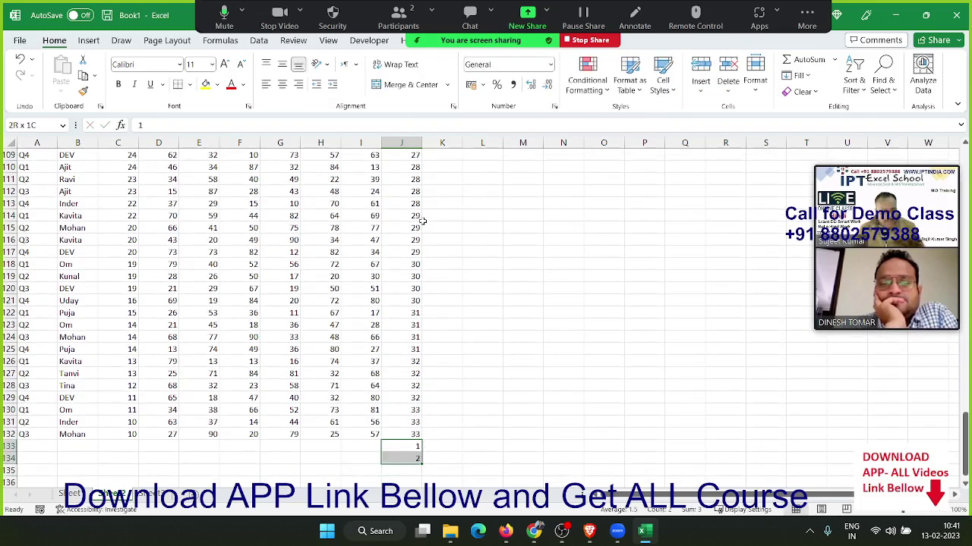
scroll(419, 227, "down", 3)
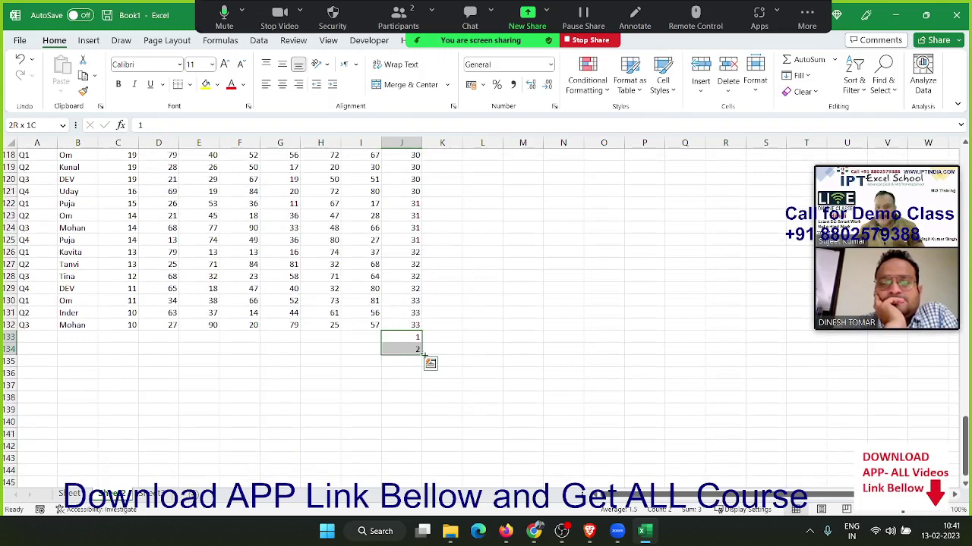
mouse_move(424, 355)
left_mouse_down()
mouse_move(422, 486)
mouse_move(394, 474)
mouse_move(423, 466)
left_mouse_up()
Step: Check where columns I and J end, finding the new number series starting at J133
key("Up")
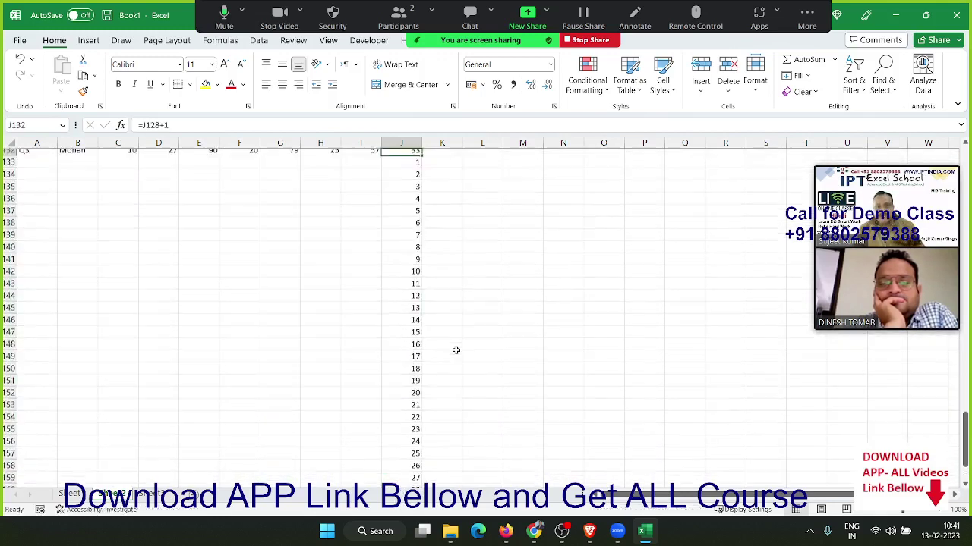
key("ctrl+Up")
key("Left")
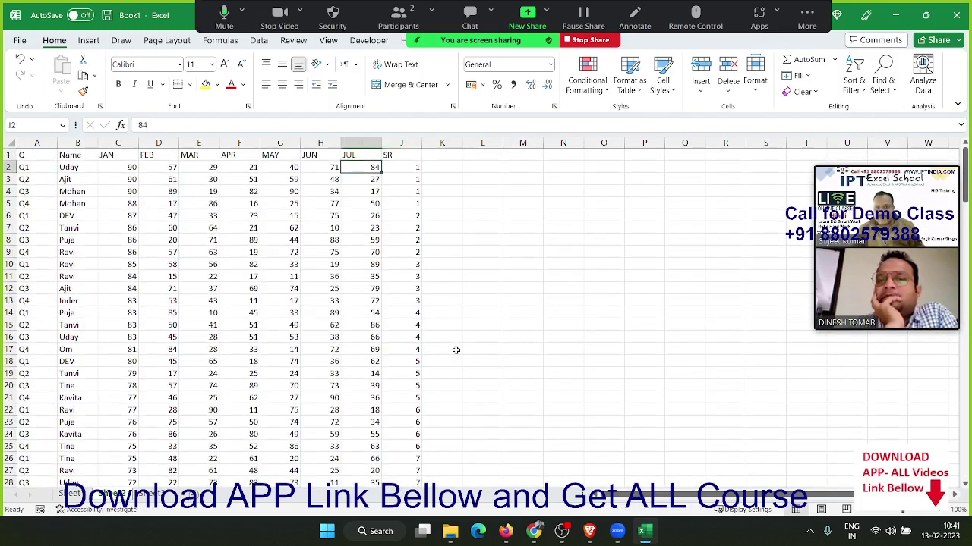
key("Down")
key("Down")
key("Down")
key("ctrl+Down")
key("Down")
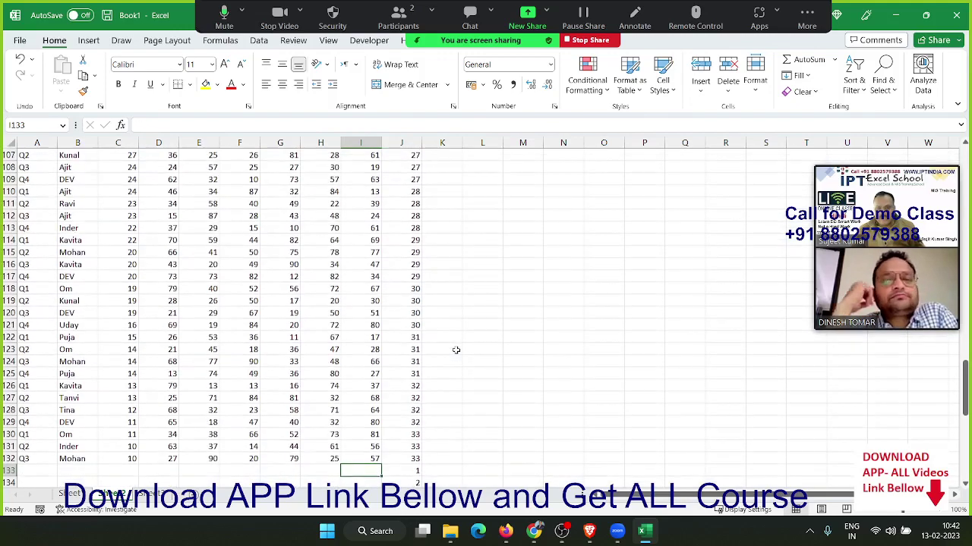
key("Right")
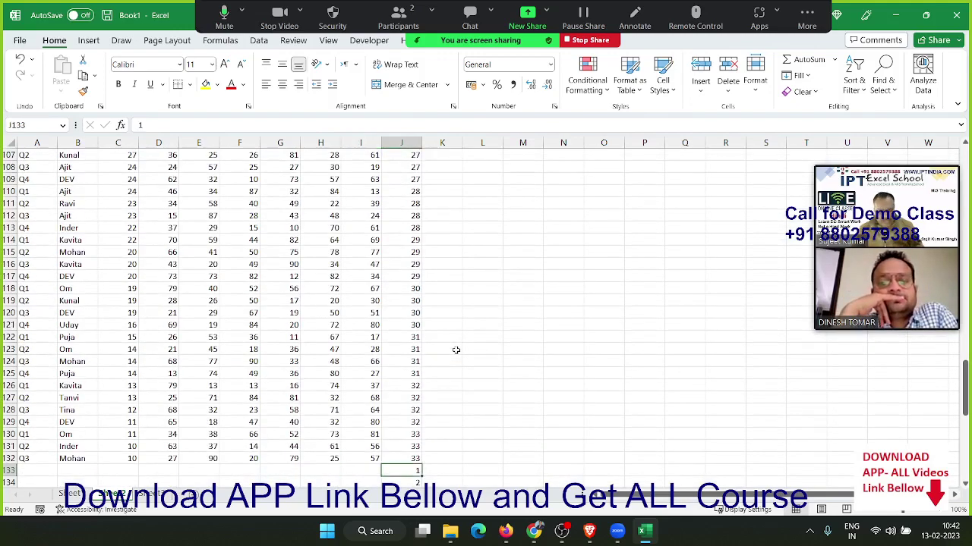
key("ctrl+Up")
key("Down")
key("Down")
key("Down")
key("Down")
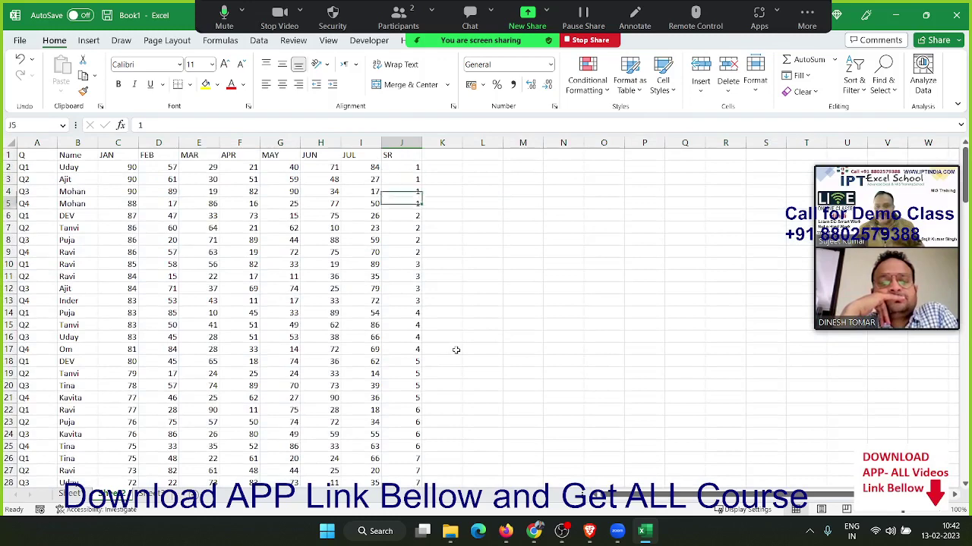
key("Down")
Step: Select the full table A1:J165, including the extra numbered rows 133–165
key("shift+space")
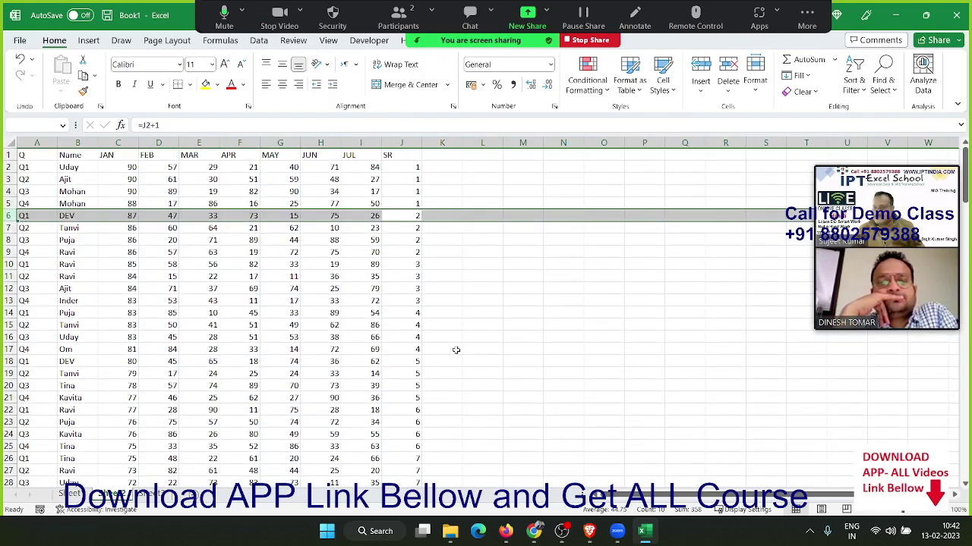
key("Left")
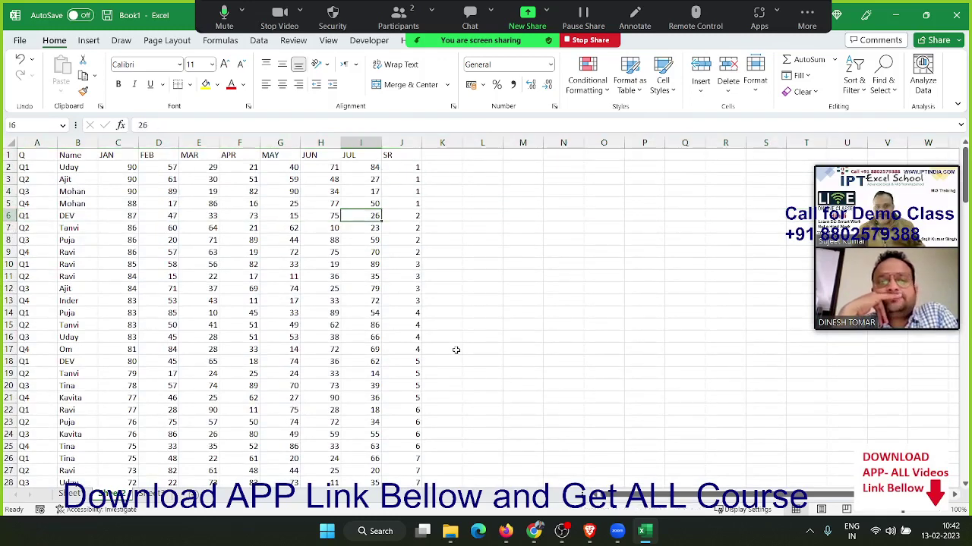
key("Right")
key("ctrl+Down")
key("Left")
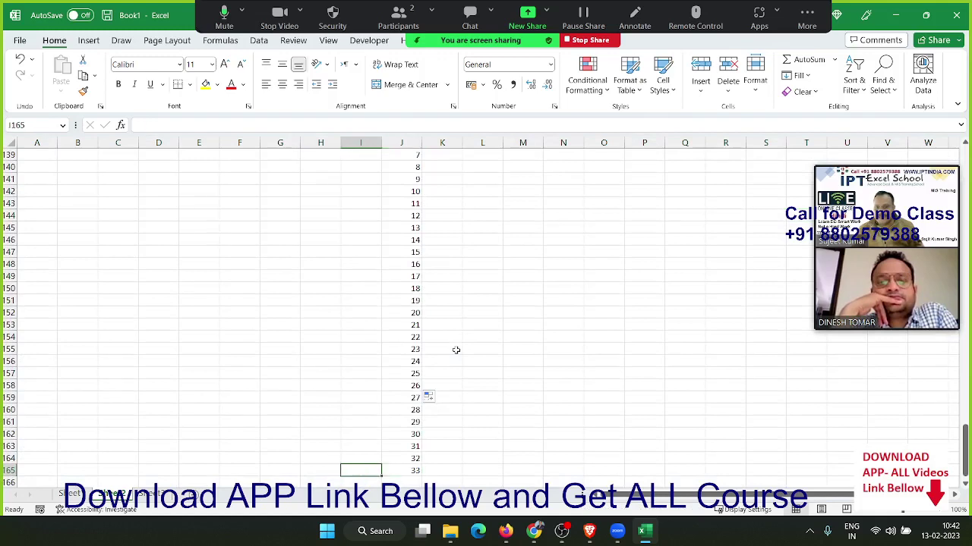
key("ctrl+Up")
key("Down")
key("shift+space")
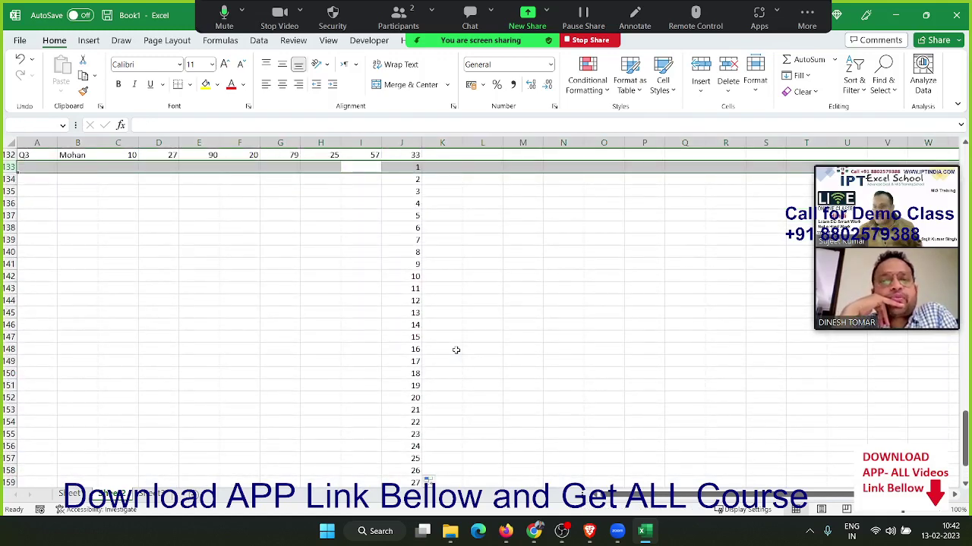
key("Right")
key("ctrl+Down")
key("ctrl+shift+Left")
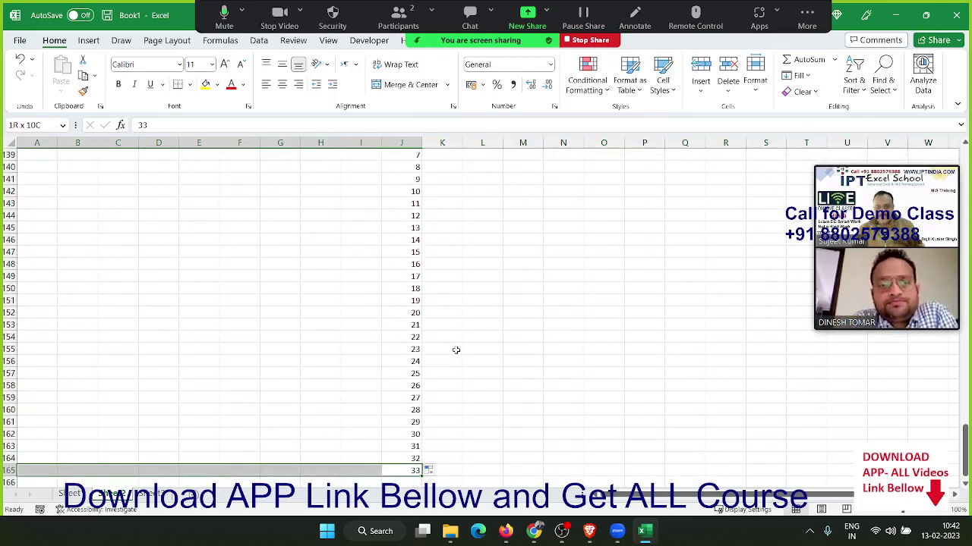
key("ctrl+shift+Up")
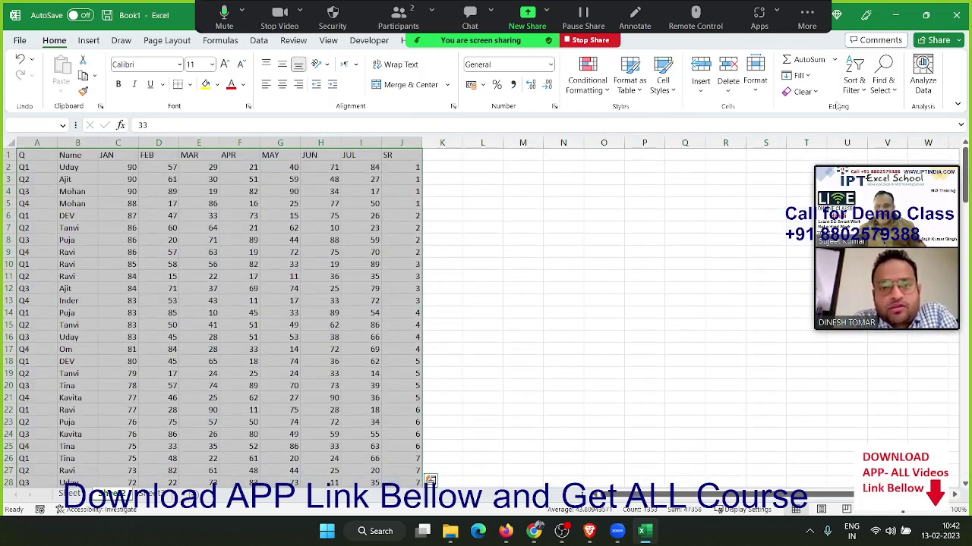
Step: Custom-sort the table by the SR column, smallest to largest
left_click(855, 82)
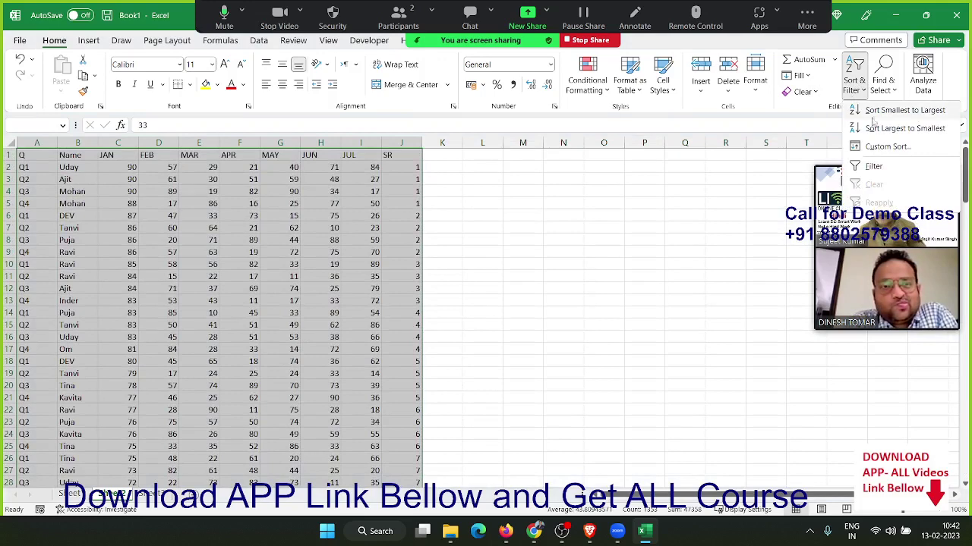
left_click(885, 147)
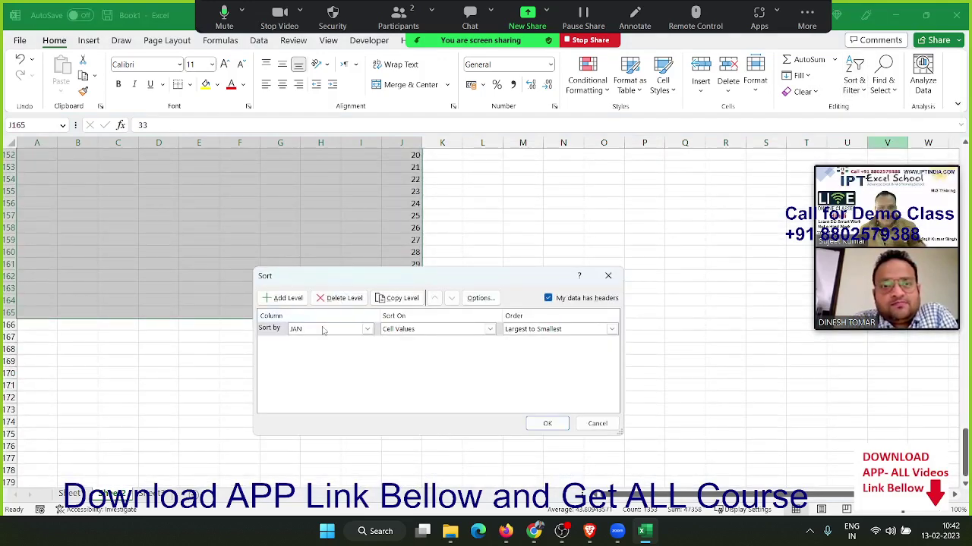
left_click(330, 329)
left_click(323, 419)
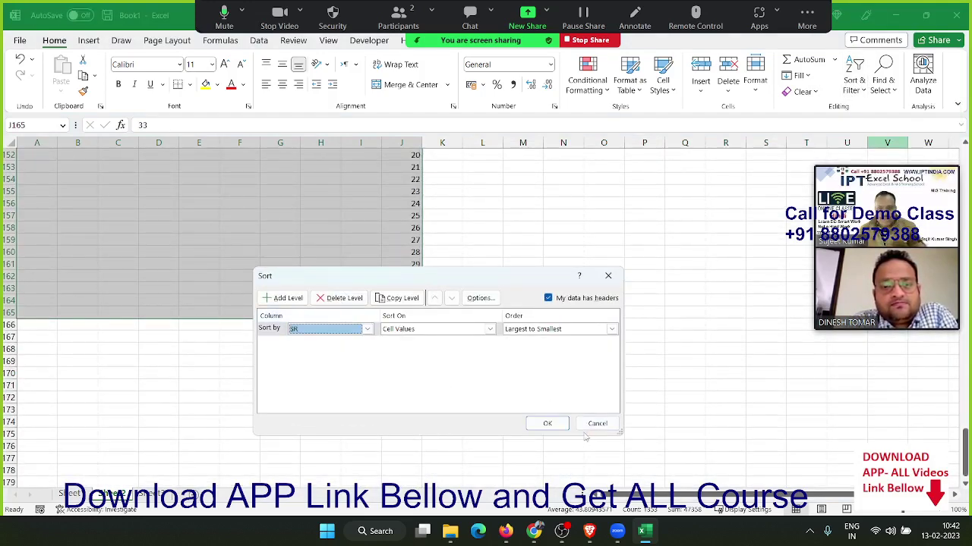
left_click(537, 332)
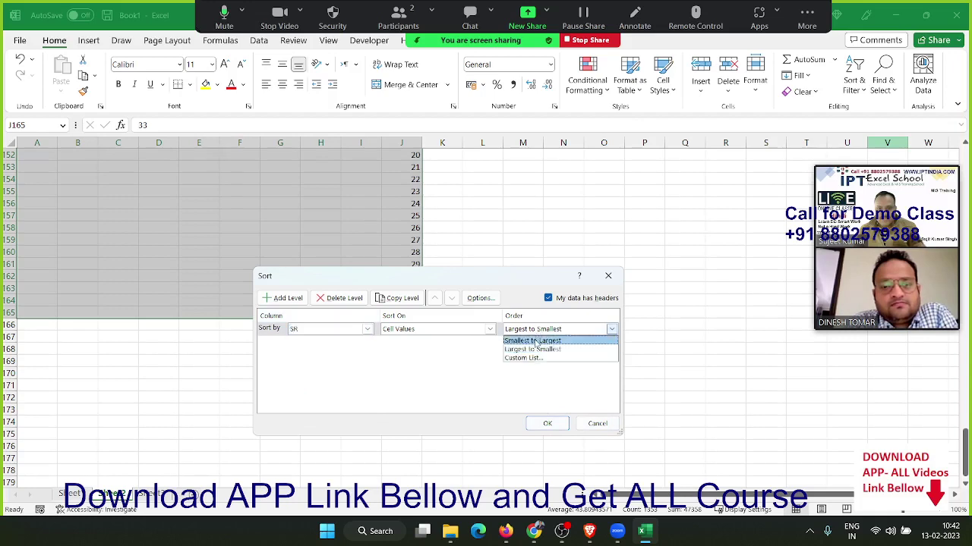
left_click(538, 340)
left_click(546, 423)
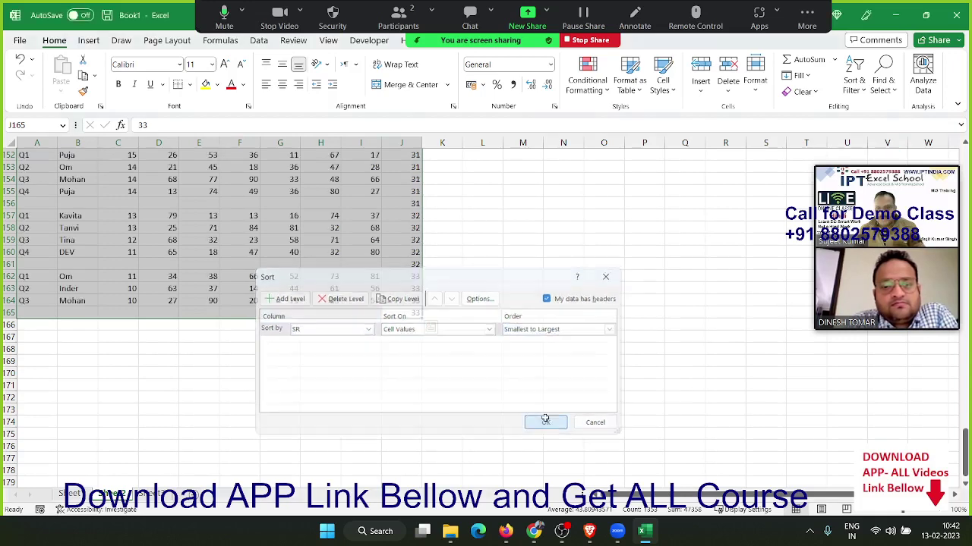
Step: Scroll back to the top of the sheet and select column J
scroll(463, 232, "up", 9)
scroll(463, 229, "up", 10)
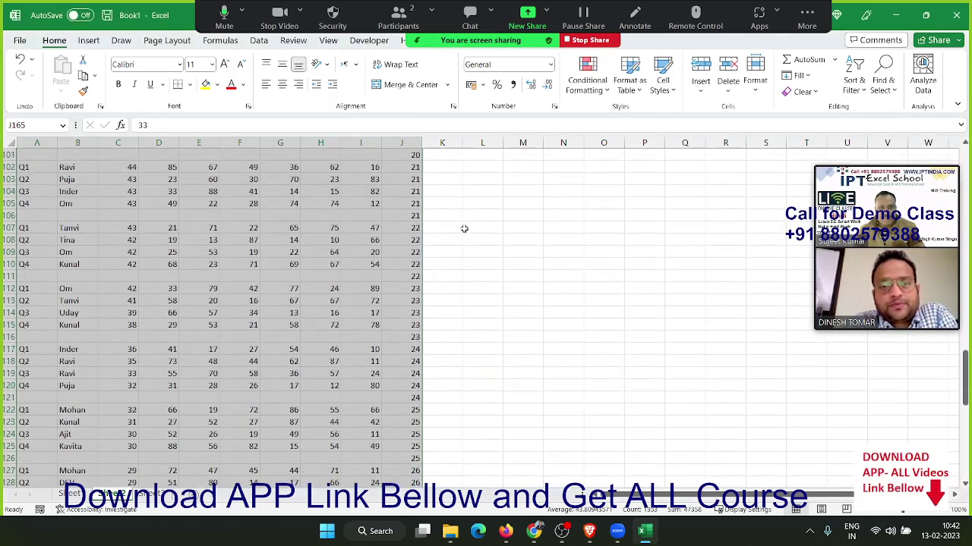
scroll(464, 229, "up", 6)
scroll(463, 229, "up", 9)
scroll(464, 229, "up", 9)
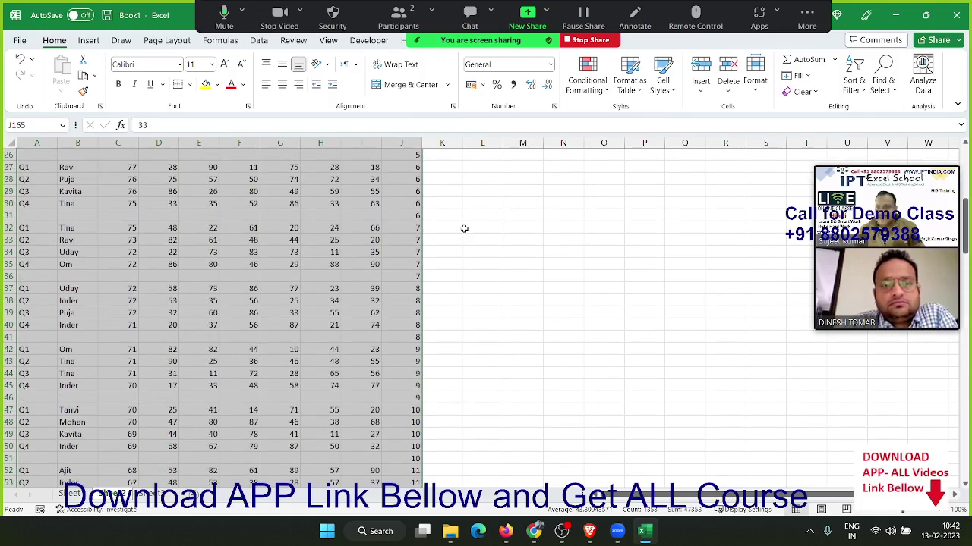
scroll(464, 228, "up", 8)
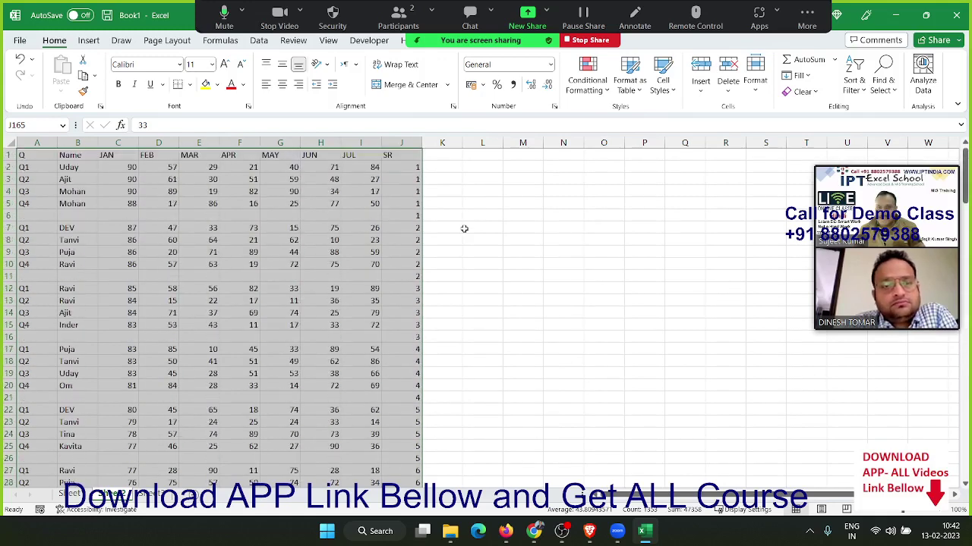
left_click(399, 145)
Step: Clear the SR numbers from column J, then select column B down to the last filled row
key("Delete")
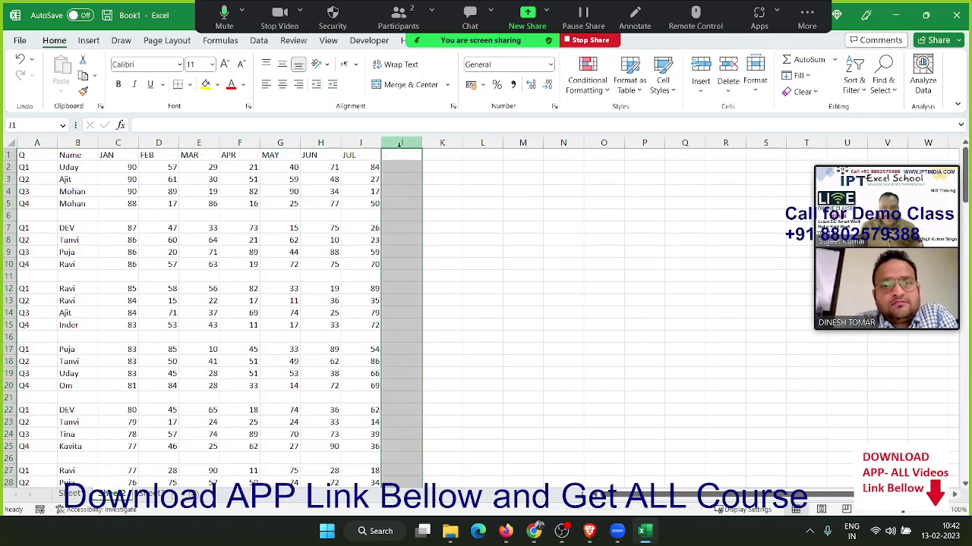
left_click(91, 217)
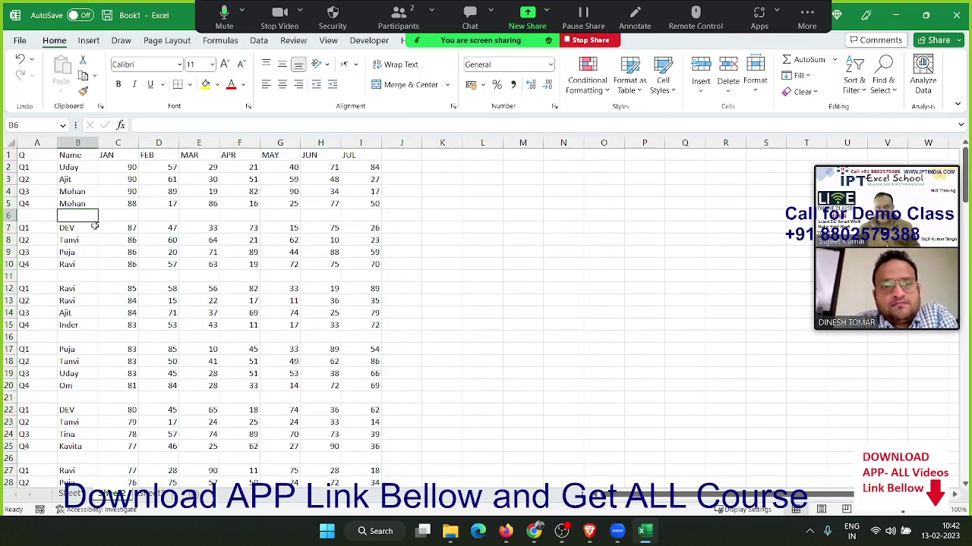
key("Up")
key("Up")
key("Up")
key("Up")
key("Up")
key("ctrl+shift+Down")
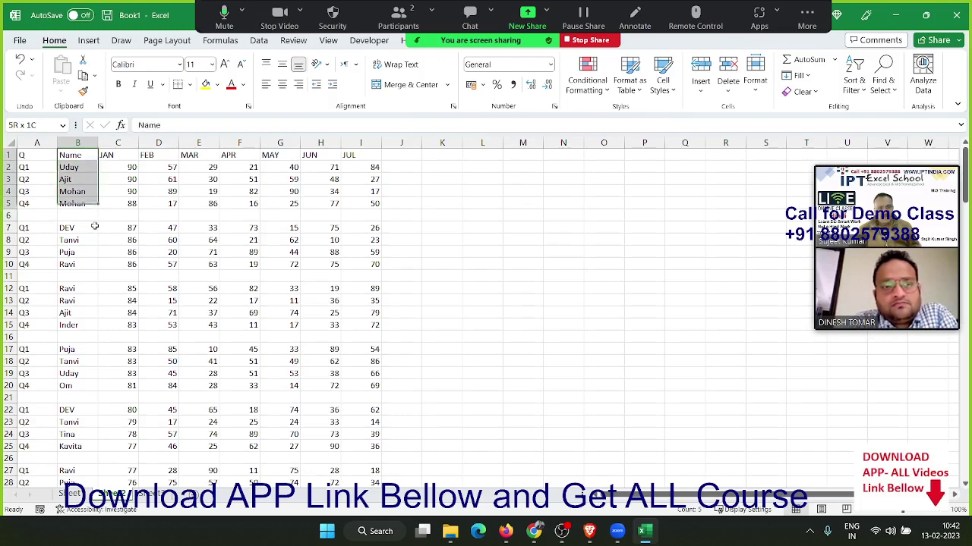
key("ctrl+shift+Down")
key("ctrl+shift+Down")
key("ctrl+shift+Down")
key("ctrl+shift+Down")
key("ctrl+shift+Down")
key("ctrl+shift+Down")
key("ctrl+shift+Down")
key("ctrl+shift+Down")
key("ctrl+shift+Down")
key("ctrl+shift+Down")
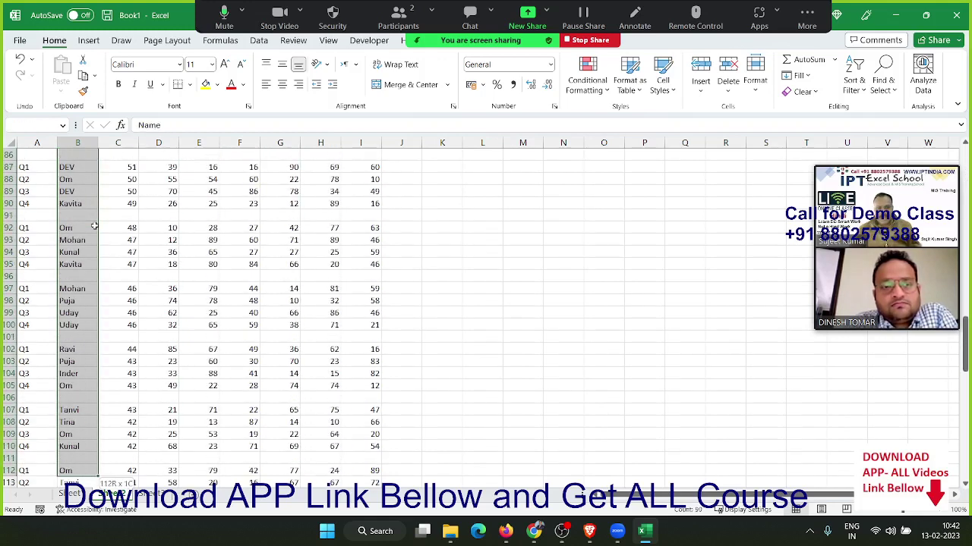
key("ctrl+shift+Down")
key("ctrl+shift+Down")
key("ctrl+shift+Down")
key("ctrl+shift+Down")
key("ctrl+shift+Down")
key("ctrl+shift+Down")
key("ctrl+shift+Down")
key("ctrl+shift+Down")
key("ctrl+shift+Down")
key("ctrl+shift+Down")
key("ctrl+shift+Down")
key("ctrl+shift+Down")
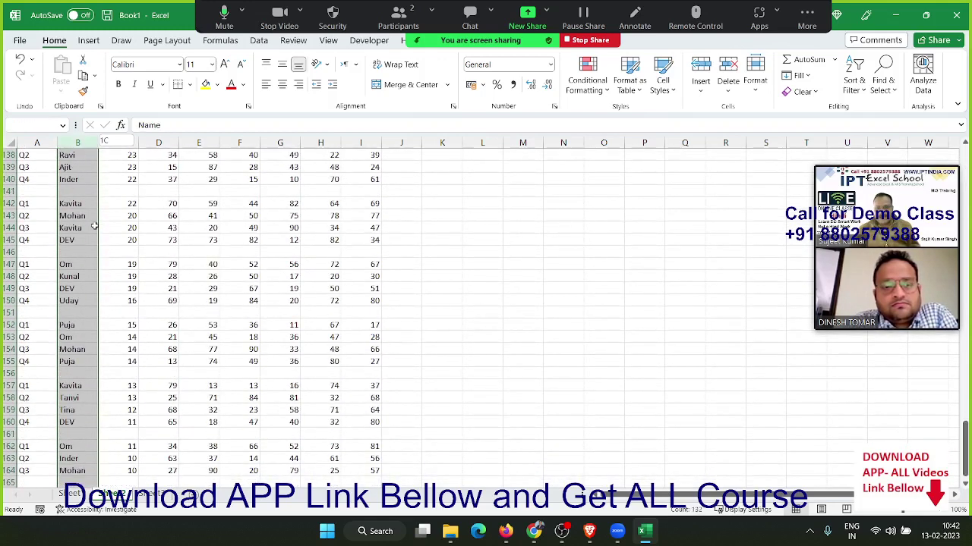
key("ctrl+shift+Down")
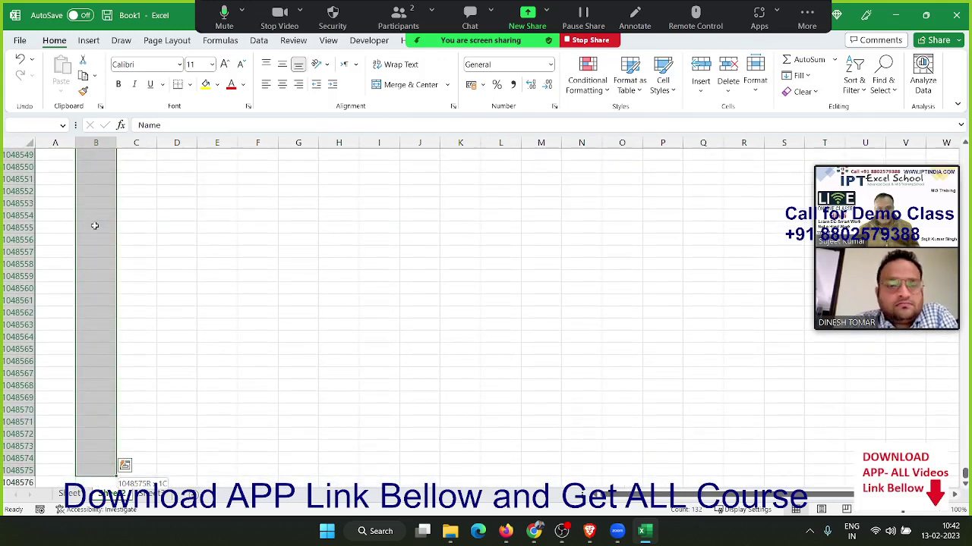
key("ctrl+shift+Up")
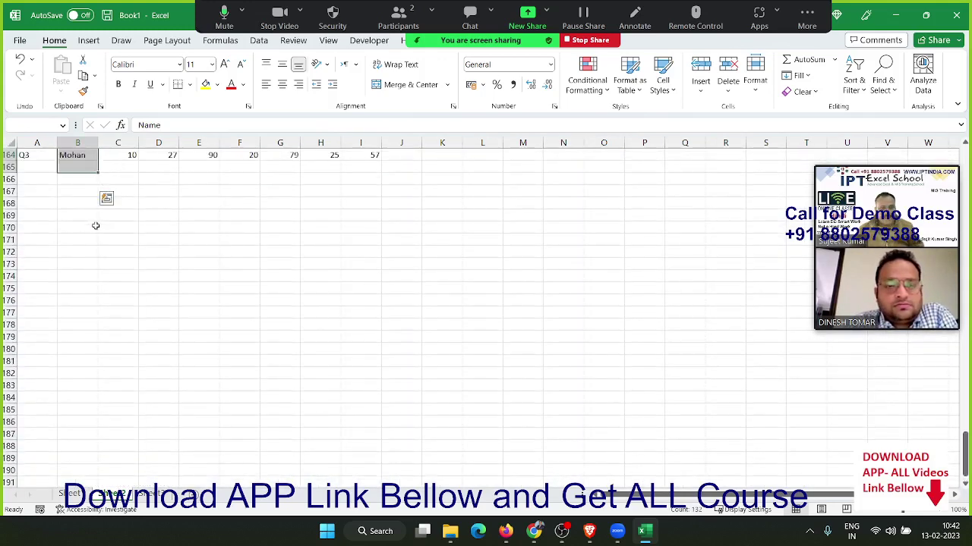
Step: Use Find & Select > Go To Special > Blanks to select only column B's empty cells
scroll(116, 190, "up", 6)
scroll(116, 190, "up", 4)
scroll(116, 190, "up", 3)
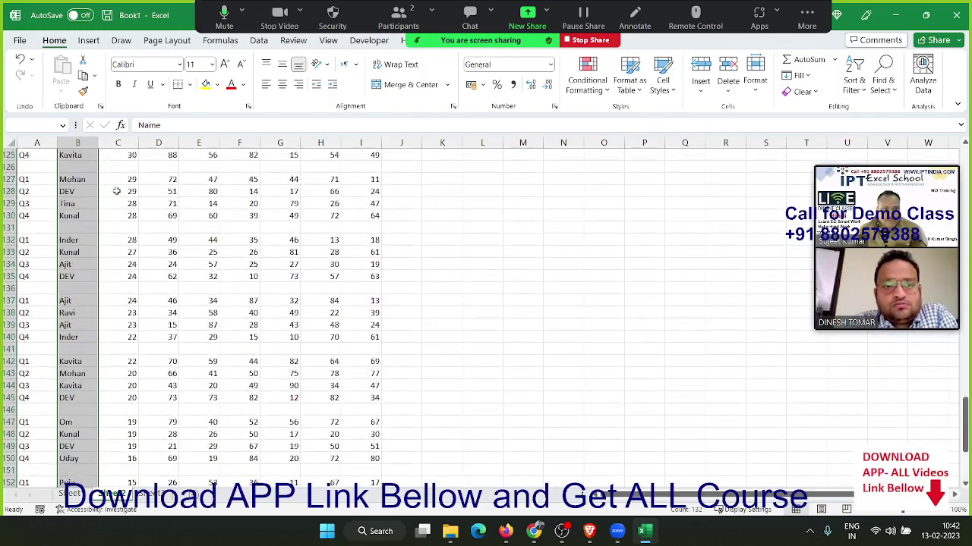
scroll(116, 190, "up", 3)
scroll(116, 190, "up", 3)
scroll(116, 190, "down", 4)
scroll(116, 190, "down", 4)
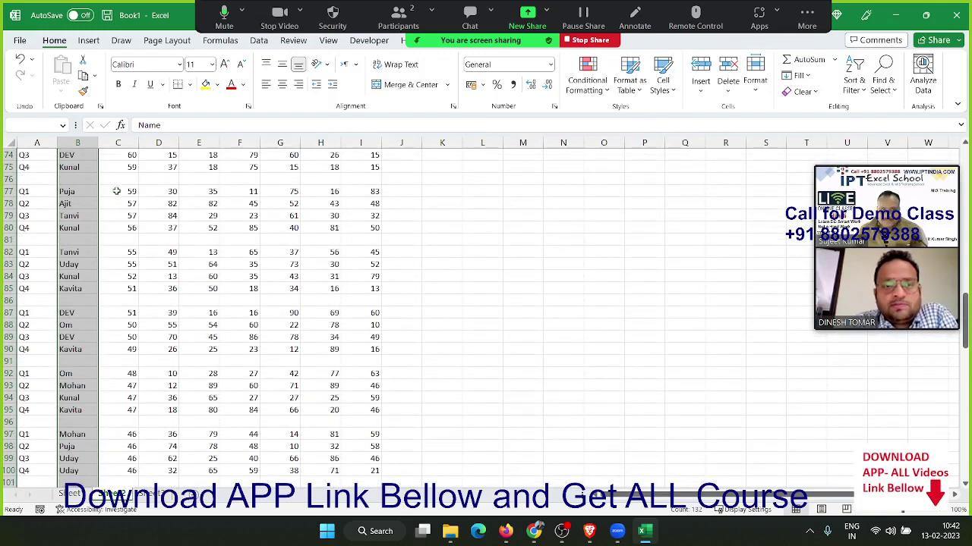
scroll(116, 191, "down", 3)
scroll(116, 190, "down", 3)
scroll(116, 191, "up", 6)
scroll(116, 191, "up", 5)
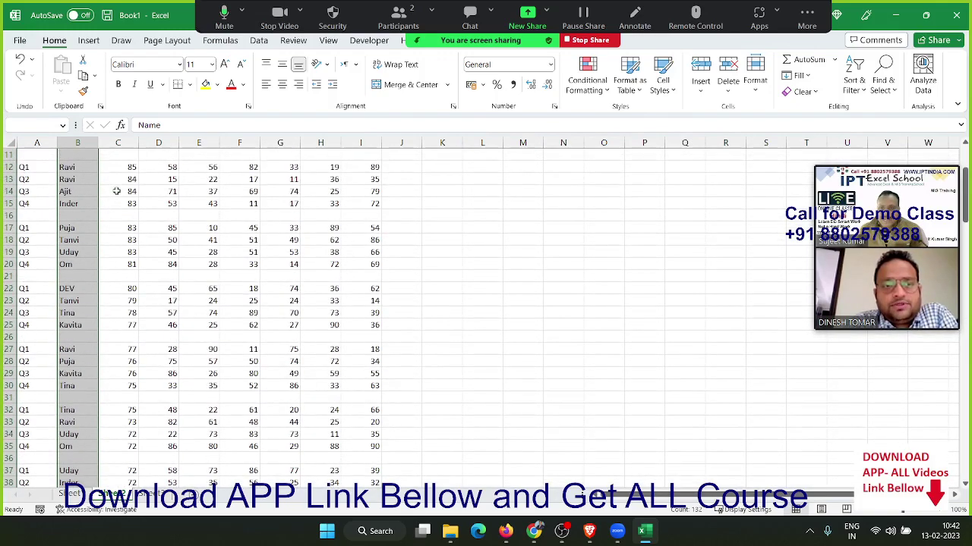
left_click(883, 89)
left_click(901, 165)
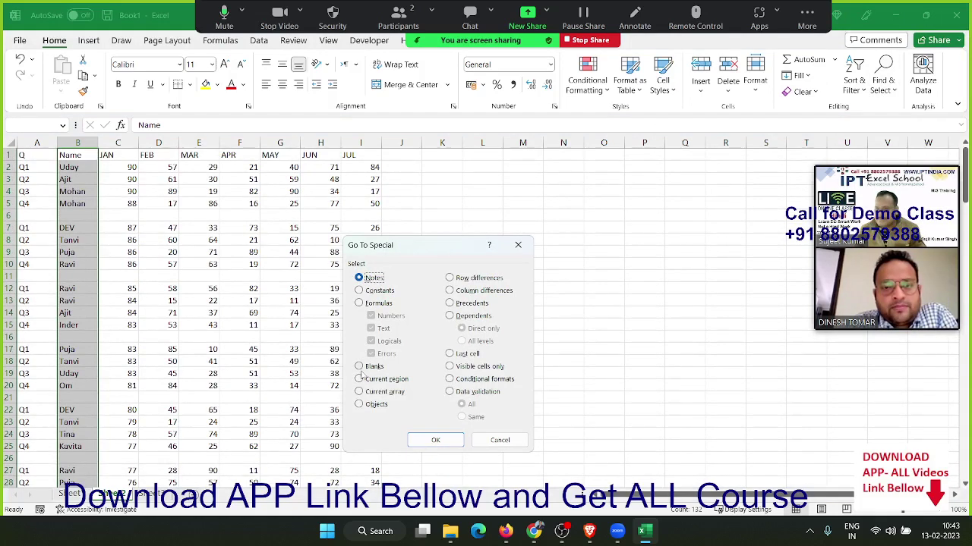
left_click(435, 440)
Step: Review the selected blanks, then click D13 on the text-splitting example sheet
scroll(240, 354, "down", 4)
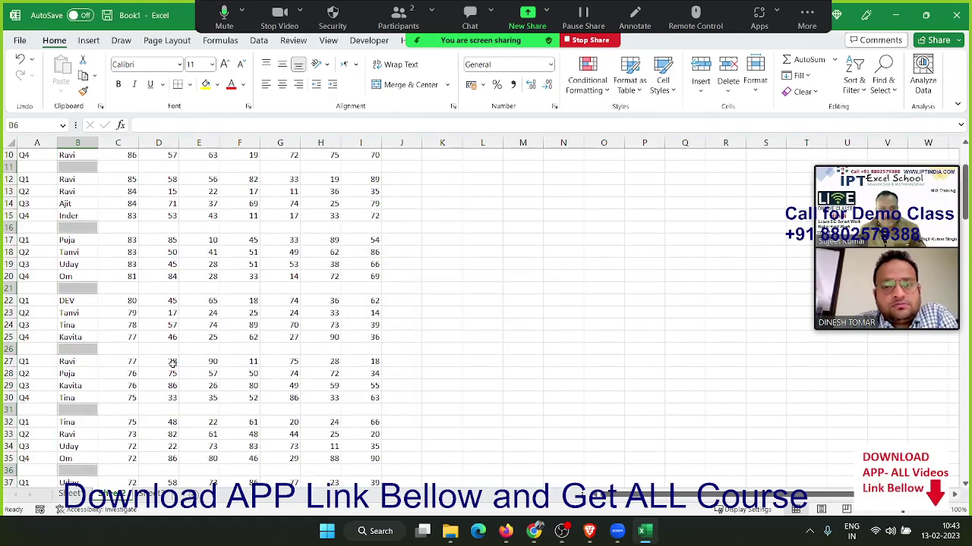
scroll(193, 364, "down", 4)
scroll(173, 363, "down", 3)
scroll(122, 380, "down", 4)
scroll(105, 386, "down", 6)
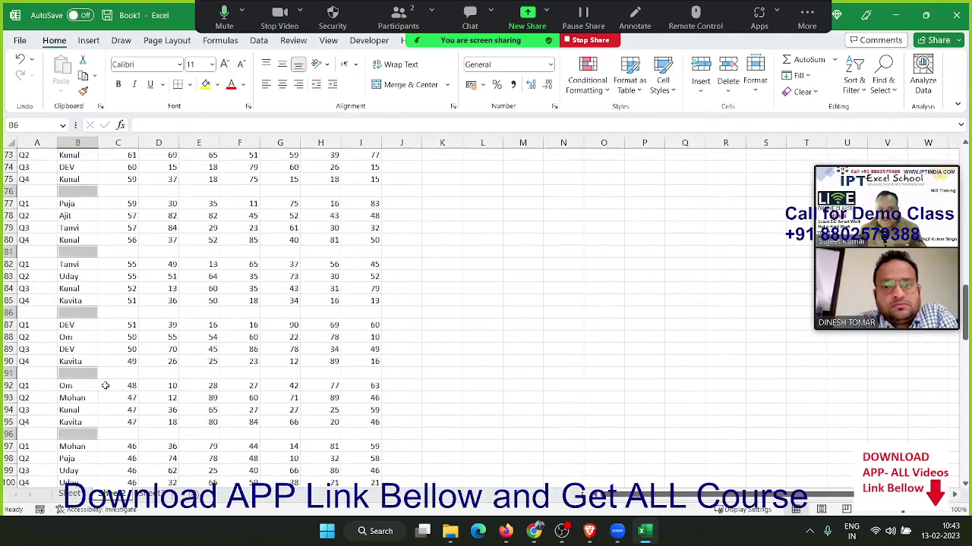
scroll(106, 386, "down", 6)
scroll(105, 387, "down", 6)
scroll(104, 387, "down", 6)
scroll(105, 387, "down", 2)
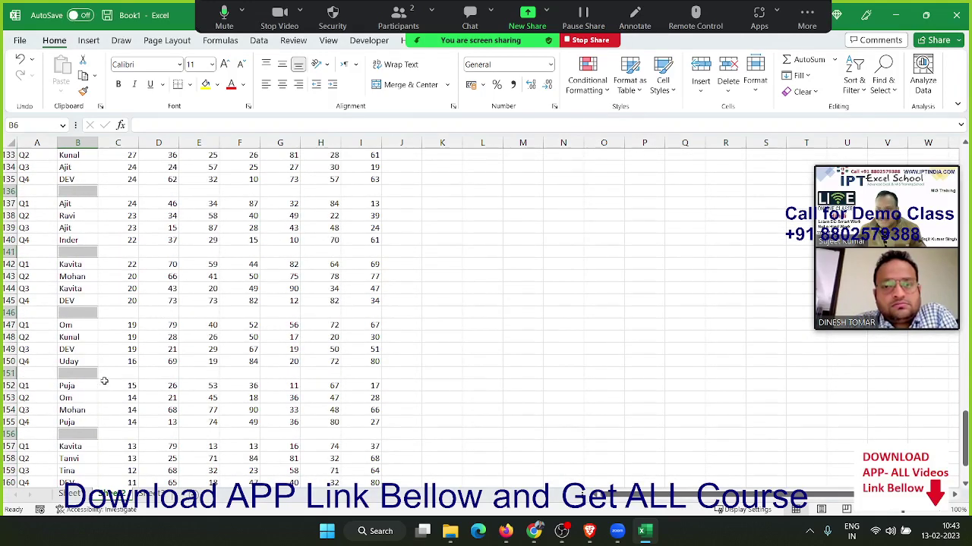
scroll(105, 386, "up", 3)
scroll(104, 384, "up", 9)
scroll(104, 381, "up", 13)
scroll(104, 381, "up", 11)
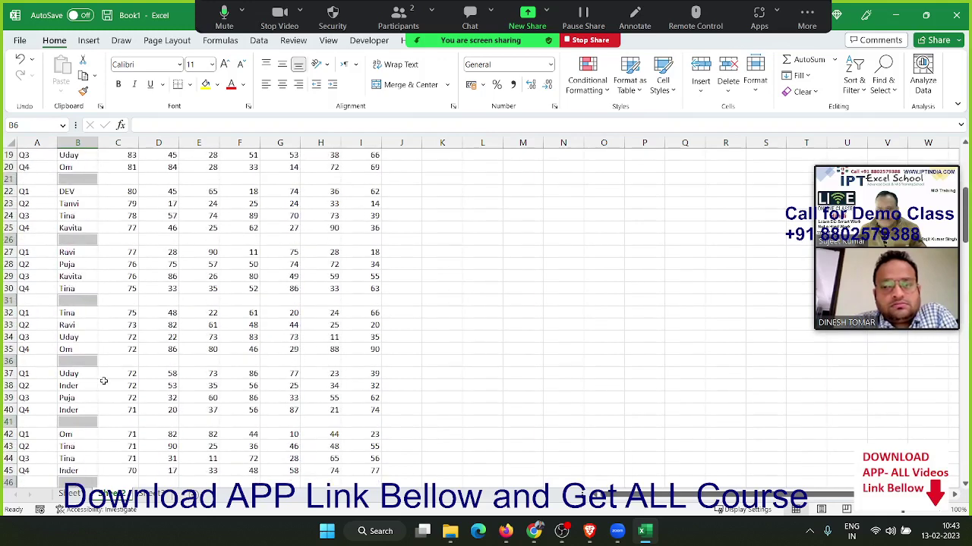
scroll(104, 381, "up", 7)
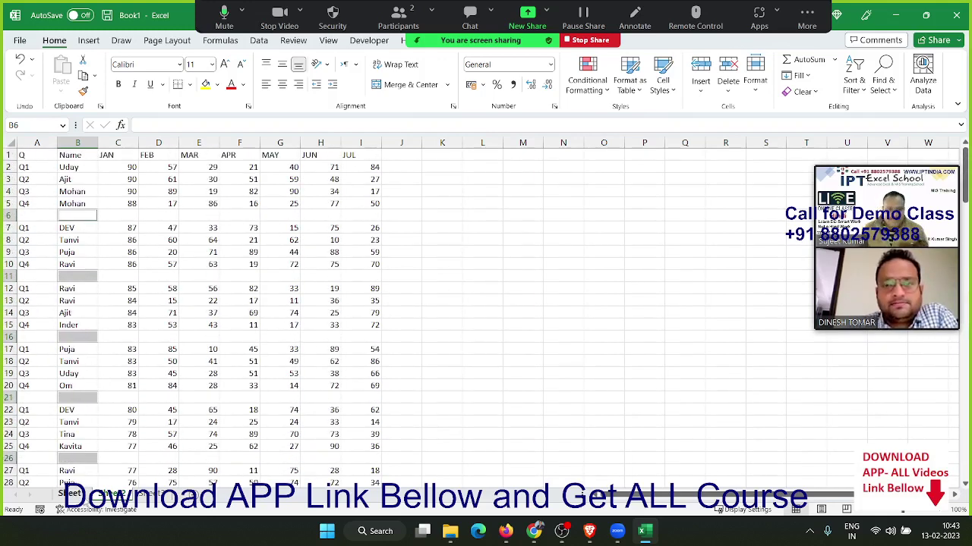
left_click(175, 302)
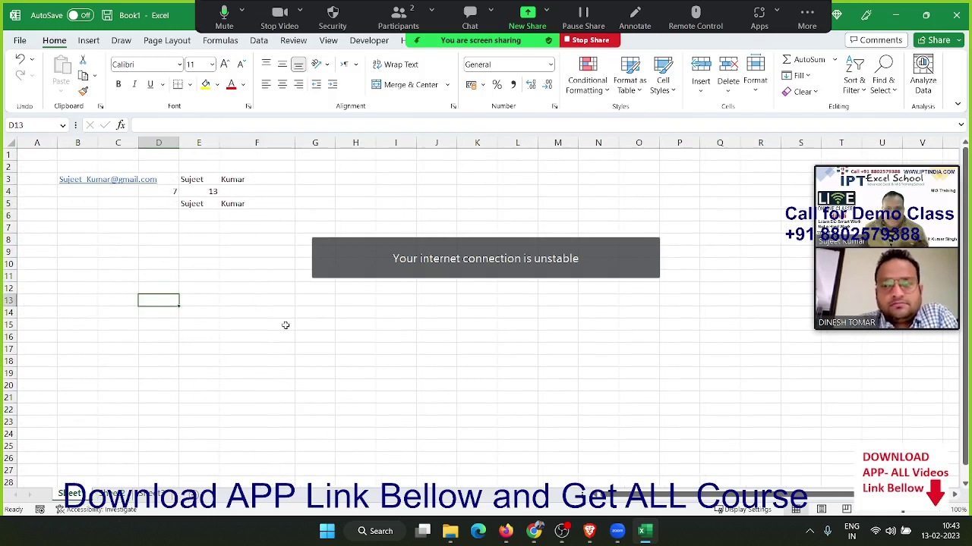
Step: Switch the Wi-Fi from BSNL-FTTH to BSNL-FTTH5g in Quick Settings, then return to Excel
left_click(876, 533)
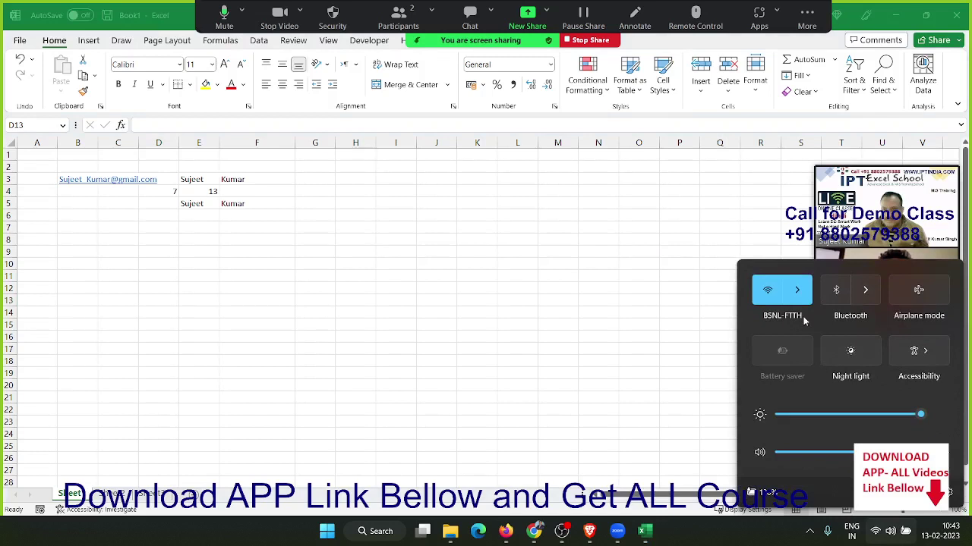
left_click(797, 290)
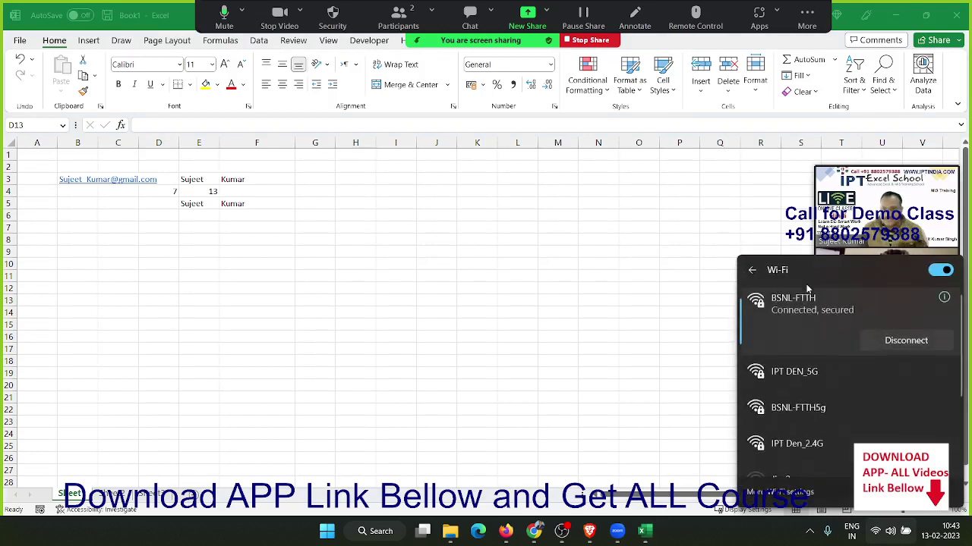
left_click(820, 403)
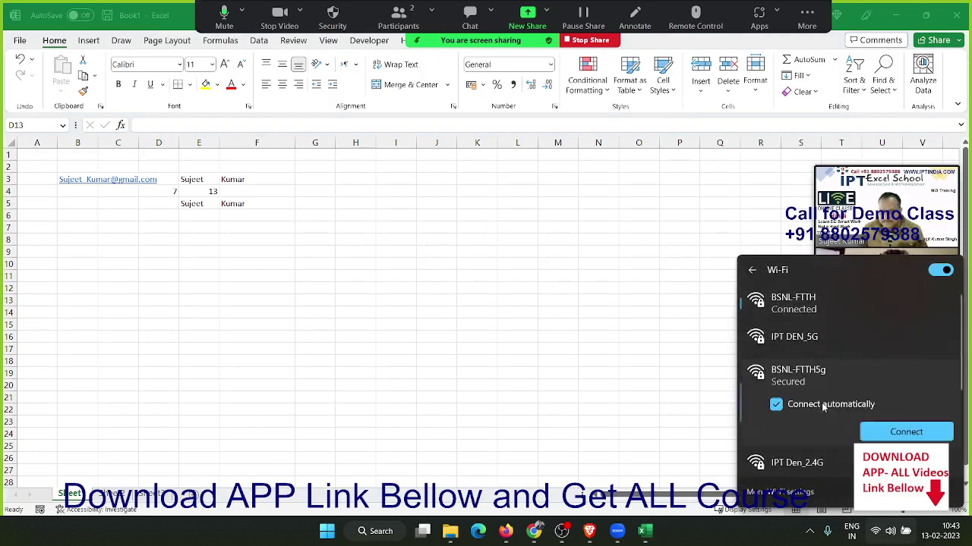
left_click(897, 431)
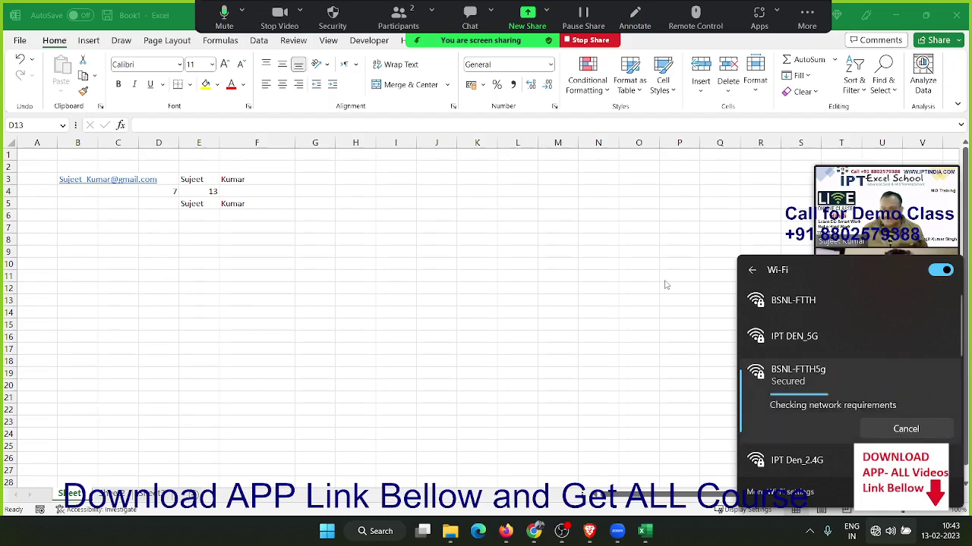
left_click(609, 281)
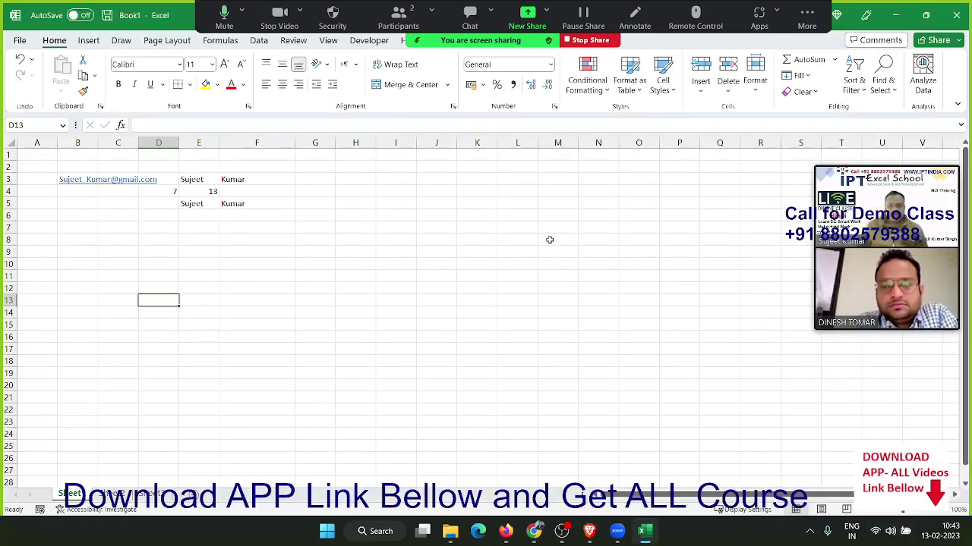
Step: Fill every cell of G6:N18 with 600 via Ctrl+Enter, then go back to the quarterly names sheet
left_click(275, 203)
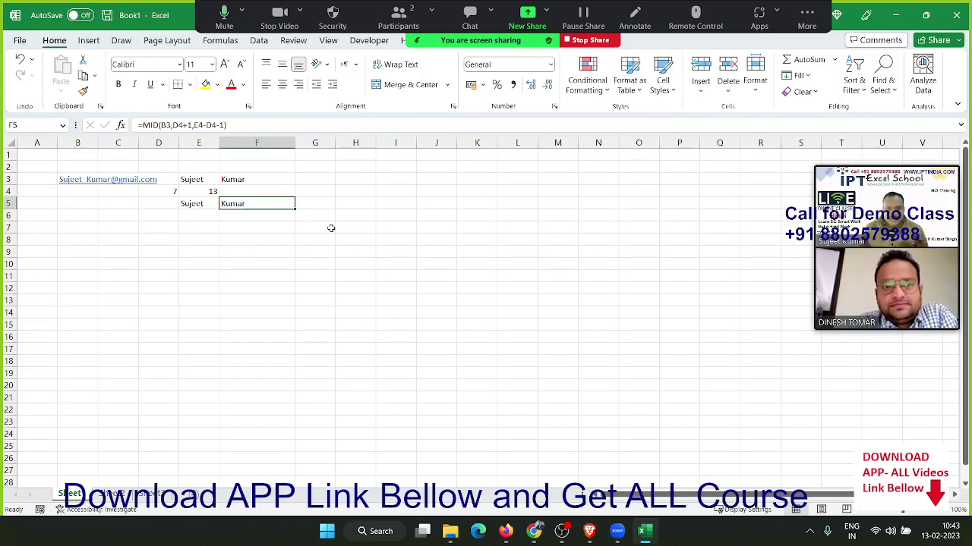
left_click_drag(313, 216, 583, 359)
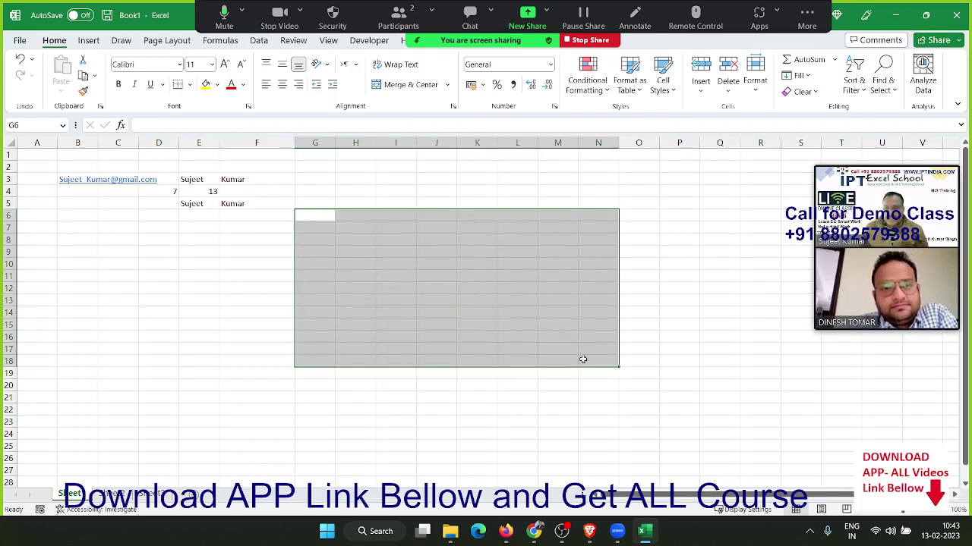
type("500")
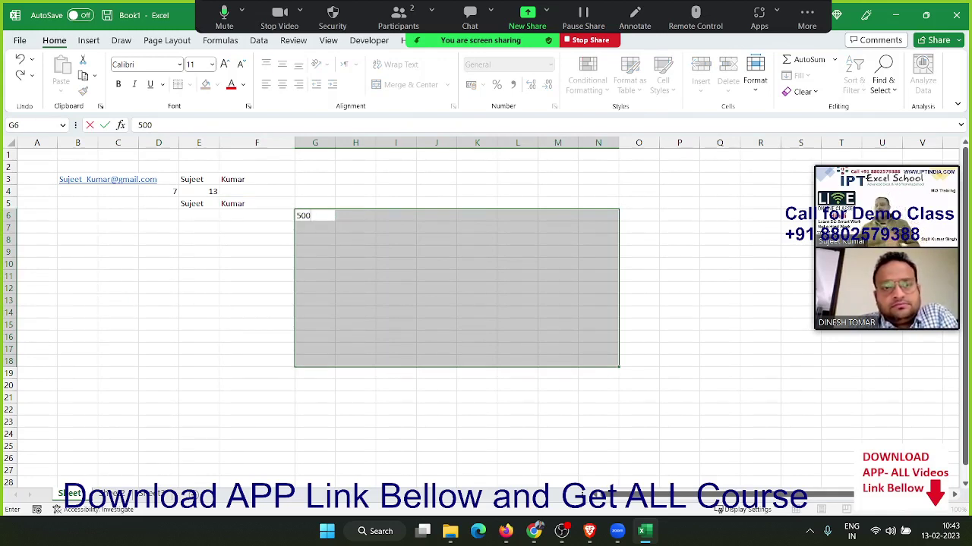
key("Return")
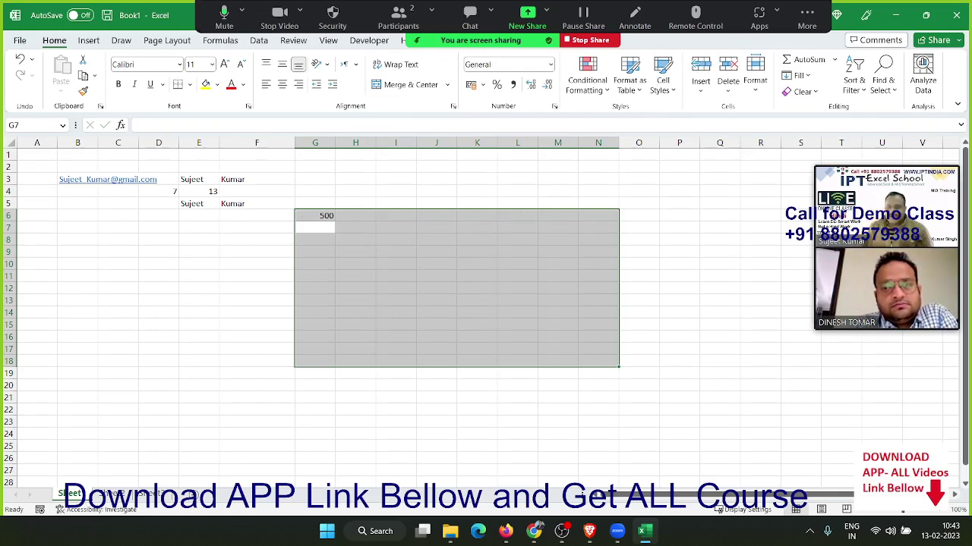
type("600")
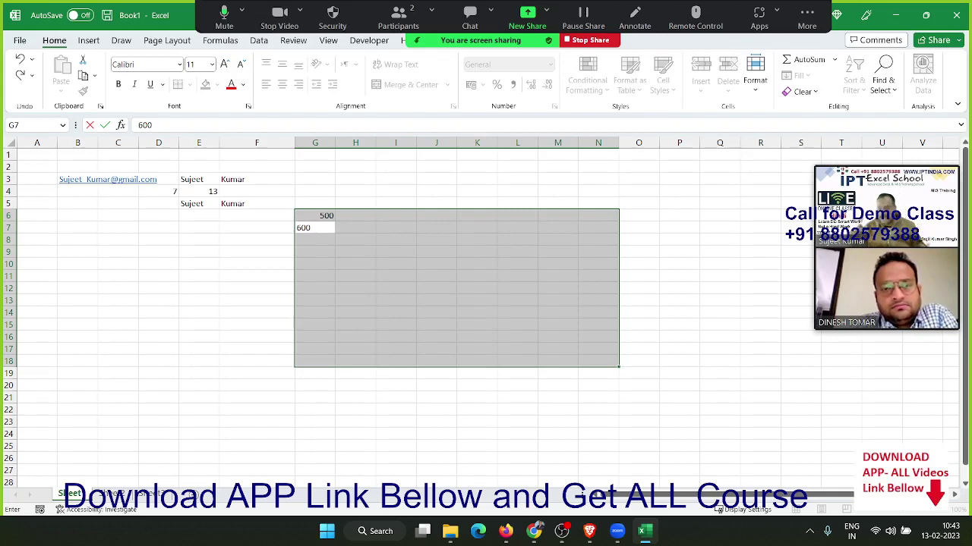
key("ctrl+Return")
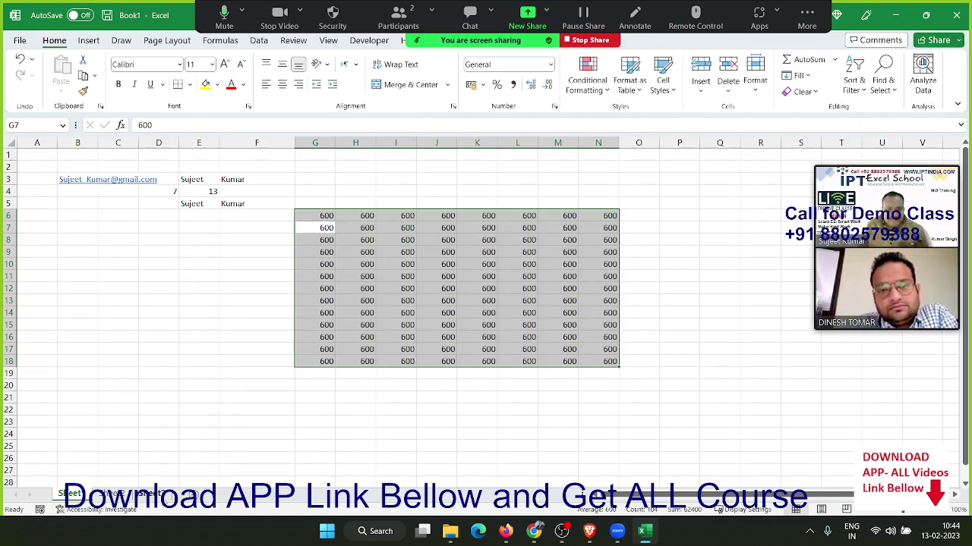
left_click(124, 494)
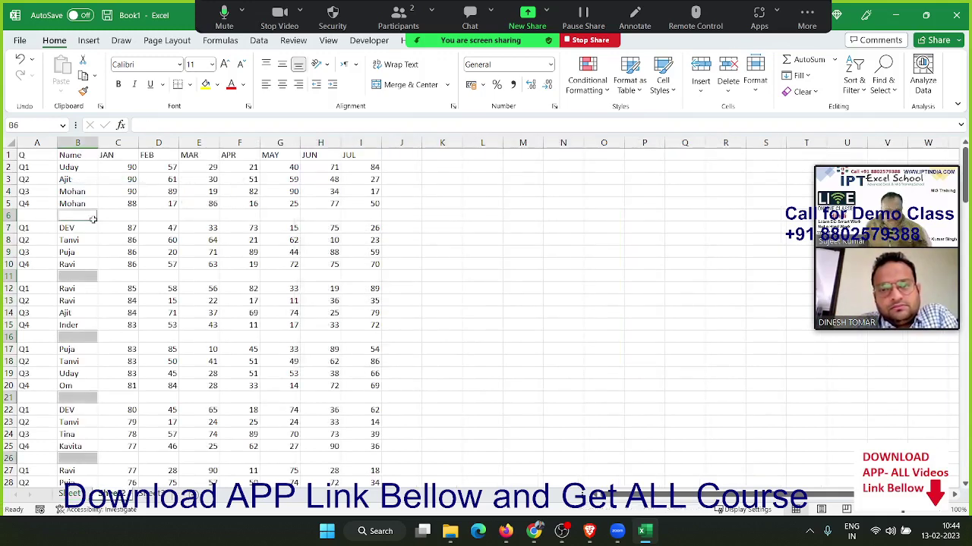
Step: Fill 'Total' into all blank separator cells, then select C2 through I165
type("Total")
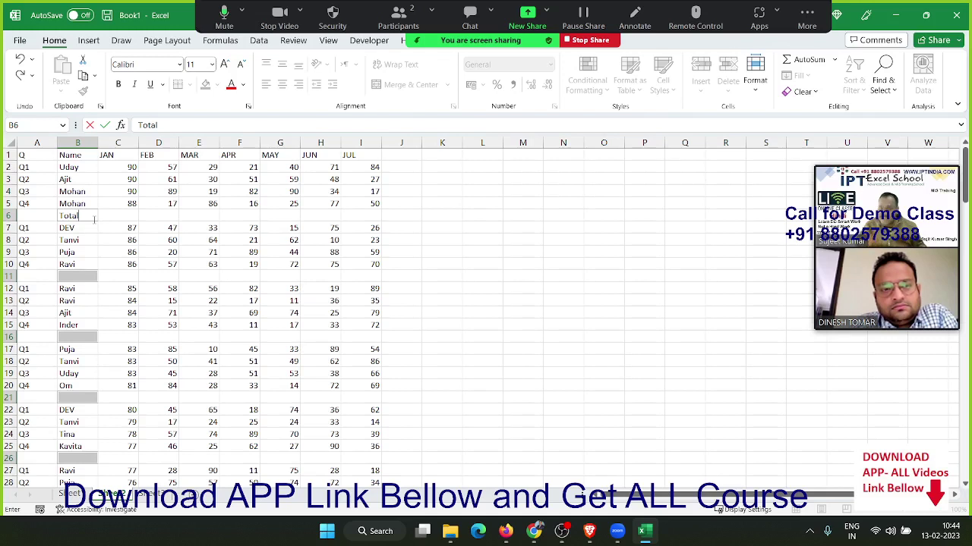
key("ctrl+Return")
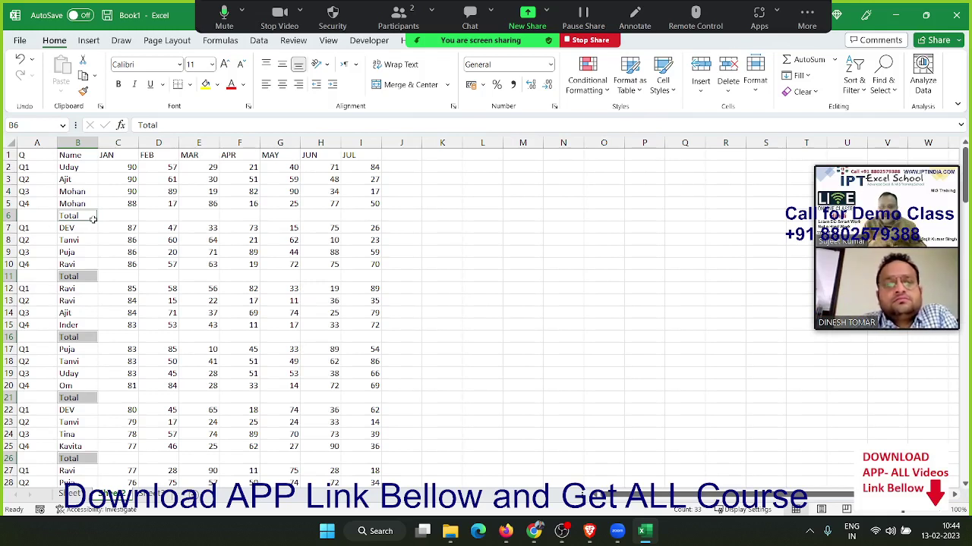
left_click(124, 168)
scroll(326, 213, "down", 9)
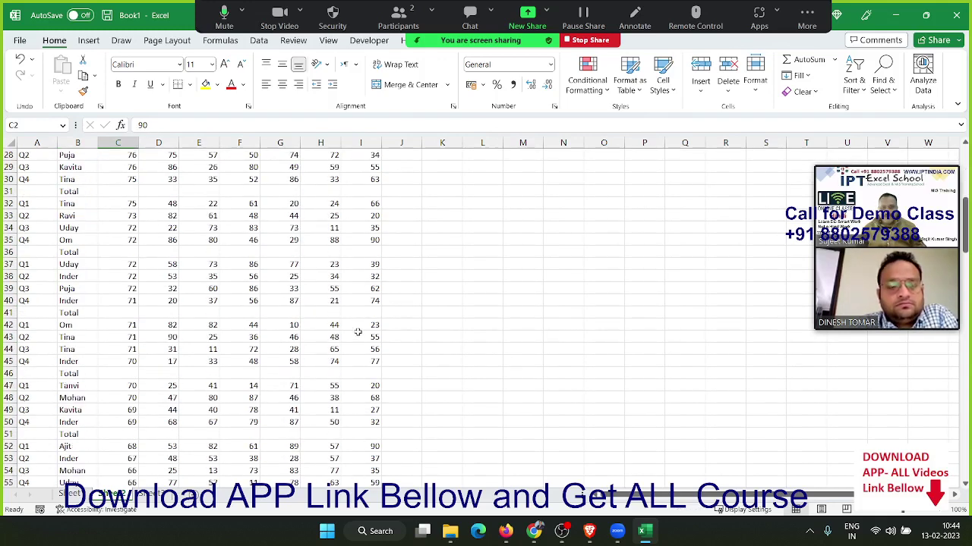
scroll(357, 334, "down", 11)
scroll(357, 345, "down", 5)
scroll(356, 349, "down", 8)
scroll(355, 361, "down", 7)
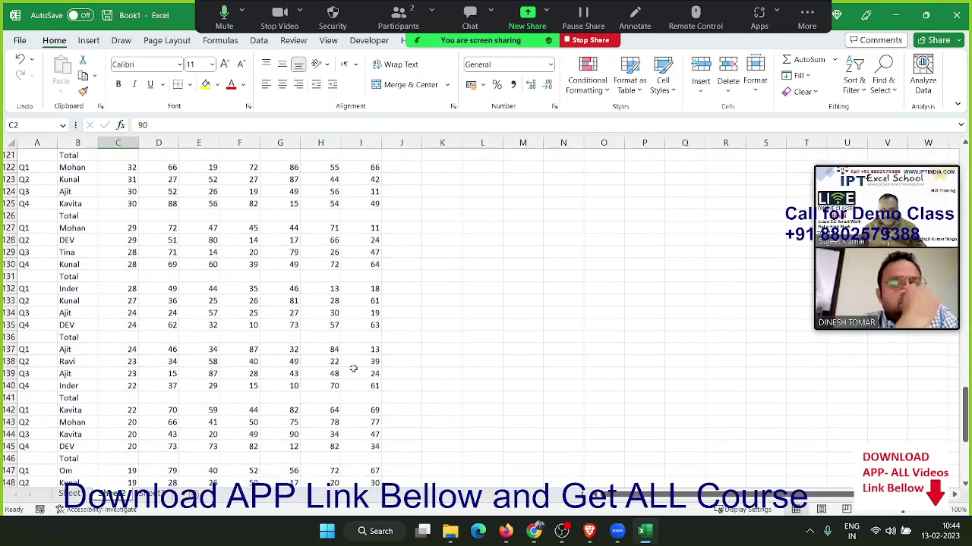
scroll(354, 370, "down", 10)
scroll(340, 387, "down", 6)
scroll(293, 298, "up", 5)
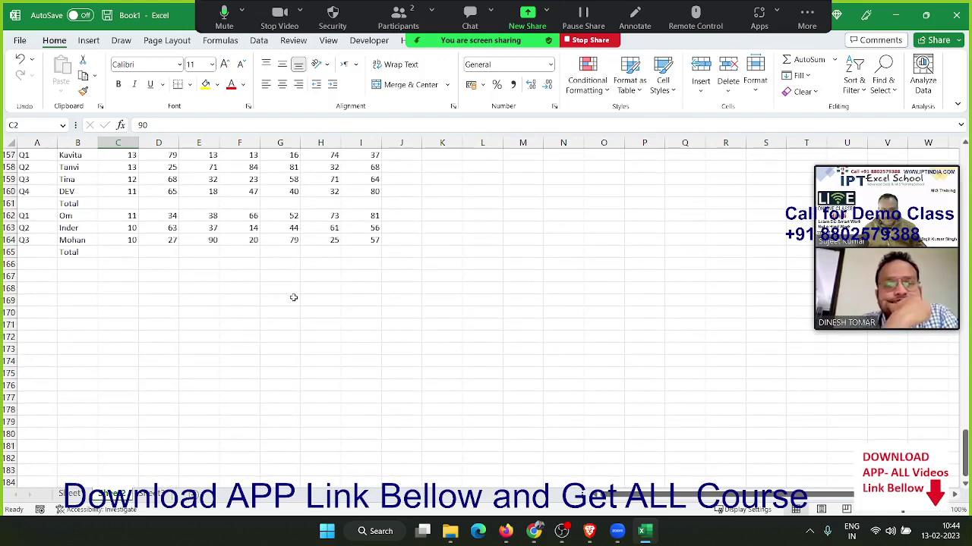
left_click(362, 254, "shift")
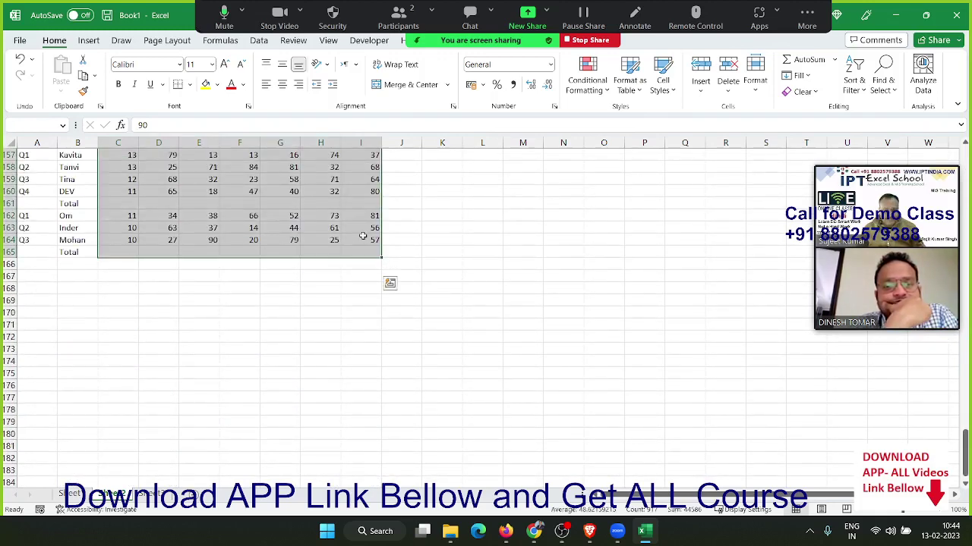
Step: Select the empty Total row cells using Go To Special > Blanks
key("ctrl+g")
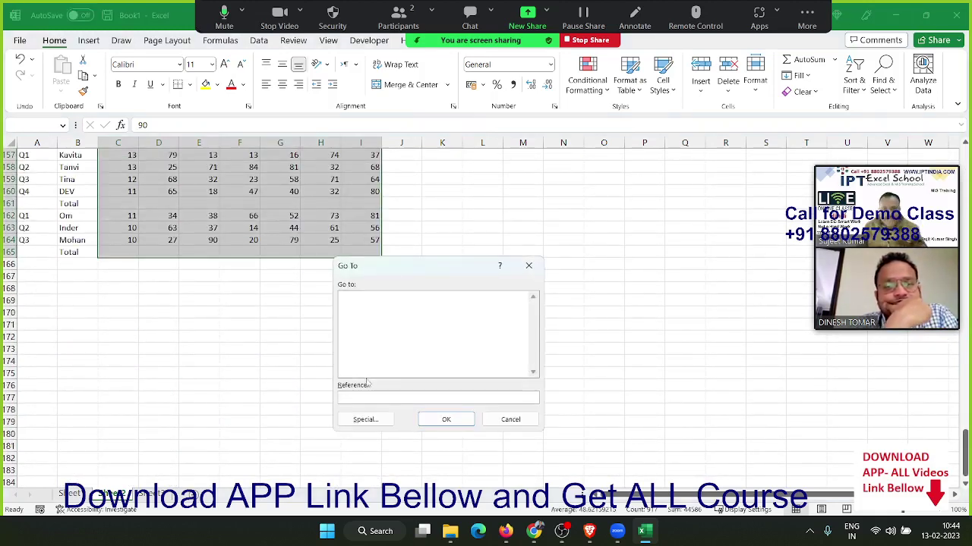
left_click(364, 419)
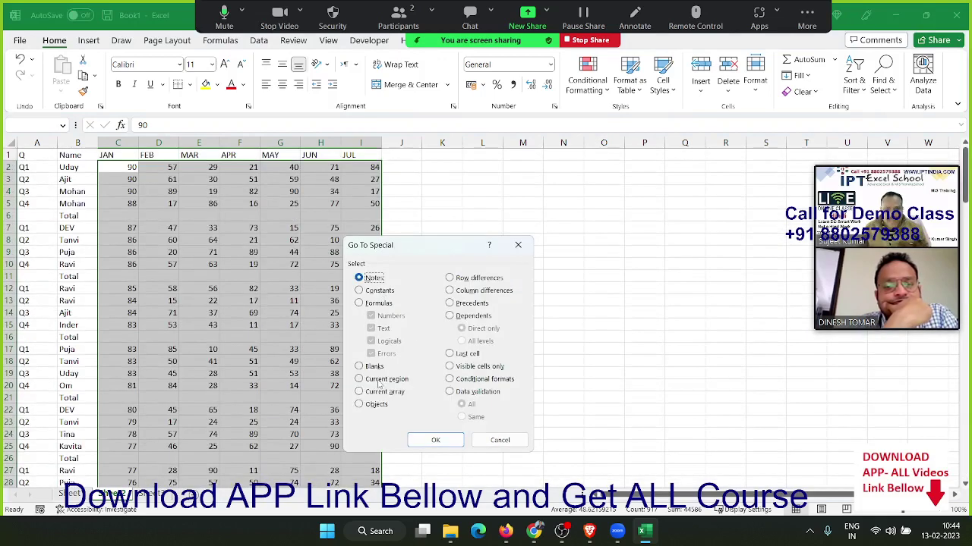
left_click(372, 367)
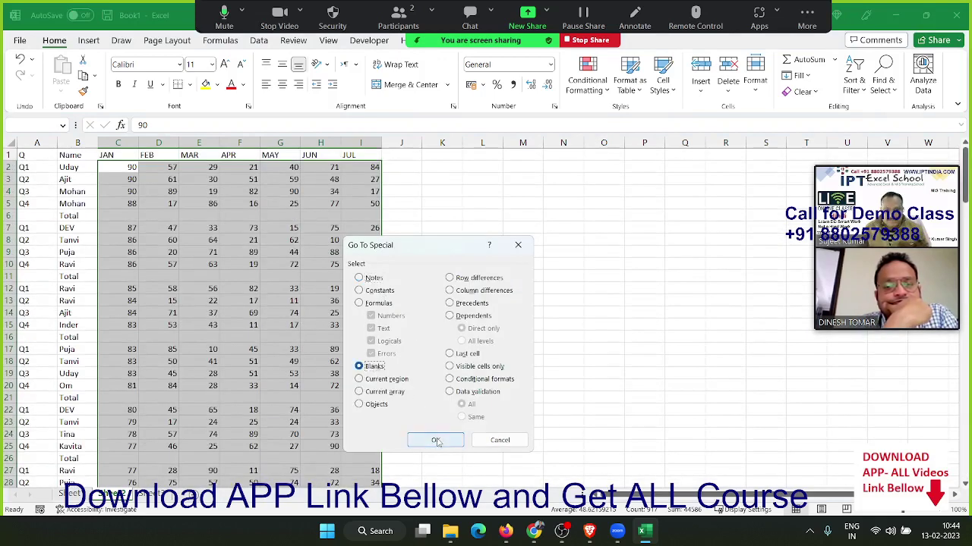
left_click(435, 441)
Step: Fill each Total row with =SUM of the four cells above, in bold
type("=")
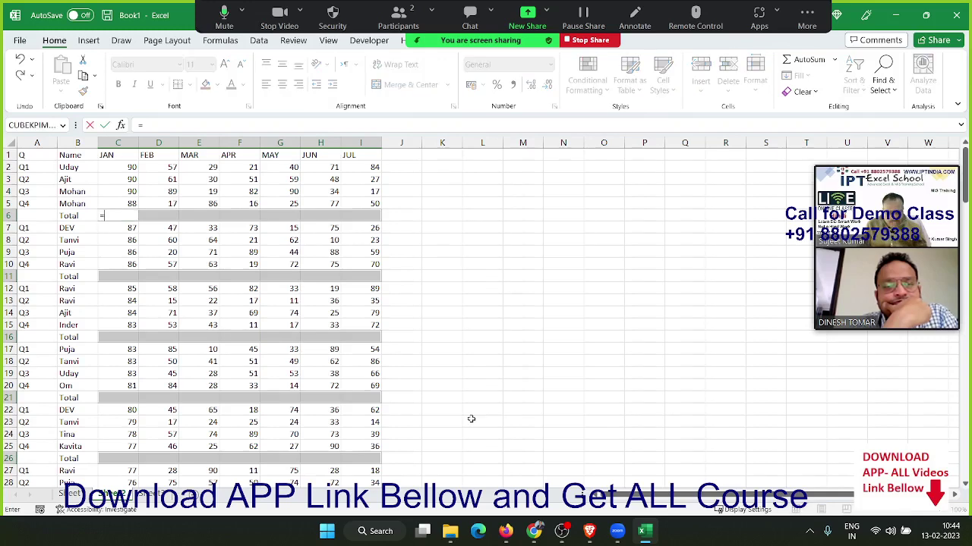
type("sum(")
key("Up")
key("shift+Up")
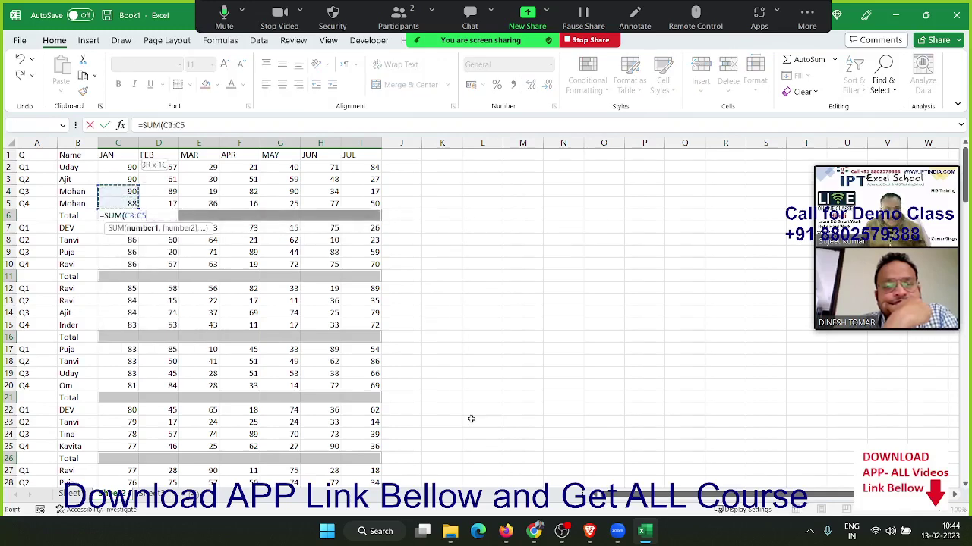
key("shift+Up")
key("shift+Up")
type(")")
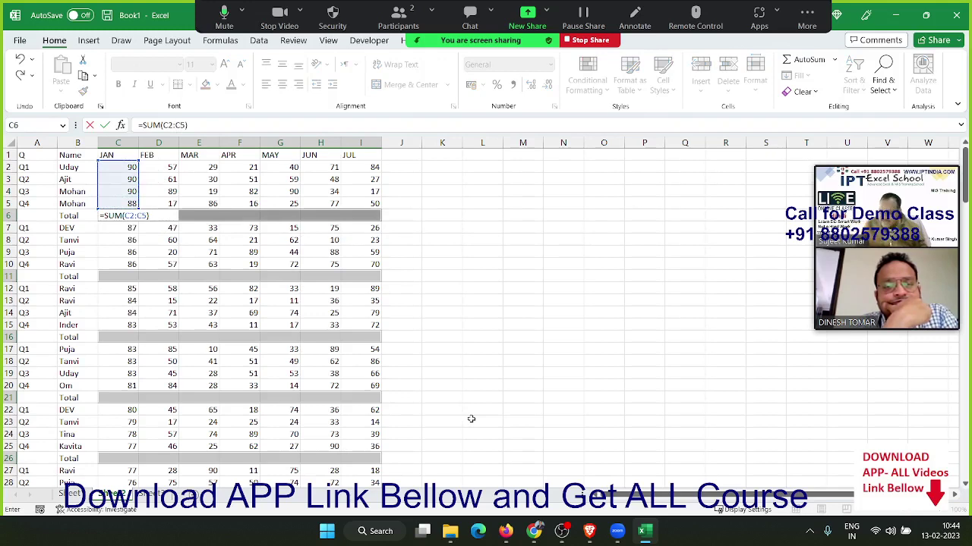
key("ctrl+Return")
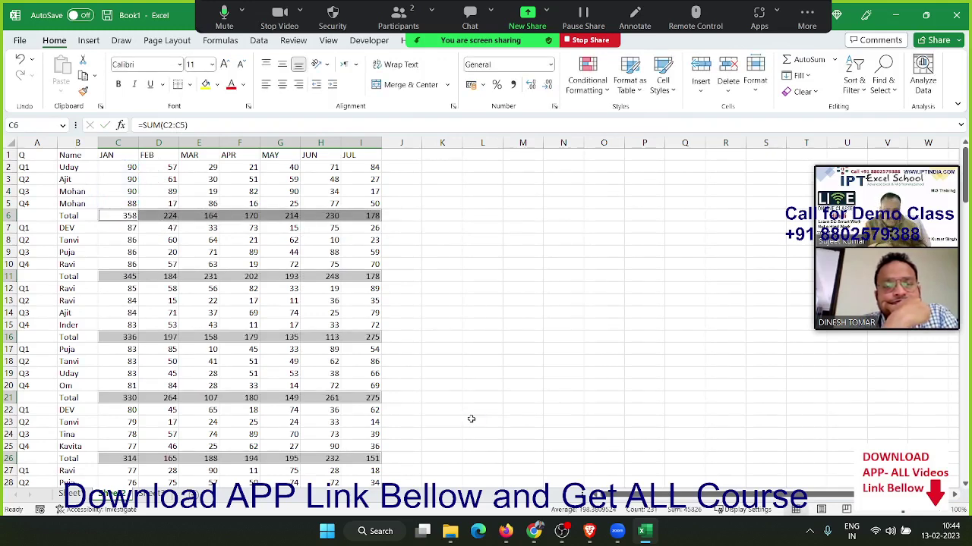
key("ctrl+b")
left_click(400, 387)
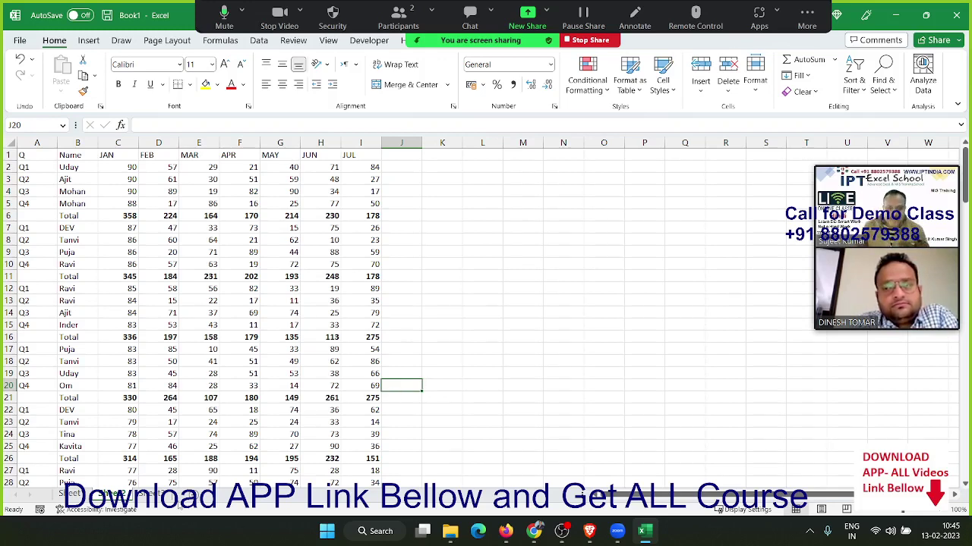
Step: On an empty sheet, enter 20 in C2 and 30 in F2
left_click(168, 499)
left_click(119, 164)
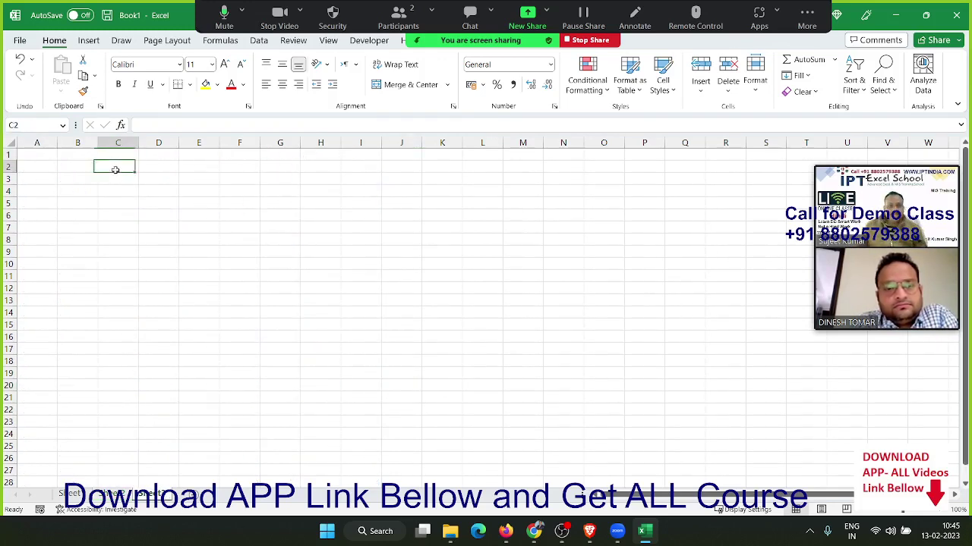
type("20")
key("Tab")
key("Tab")
key("Tab")
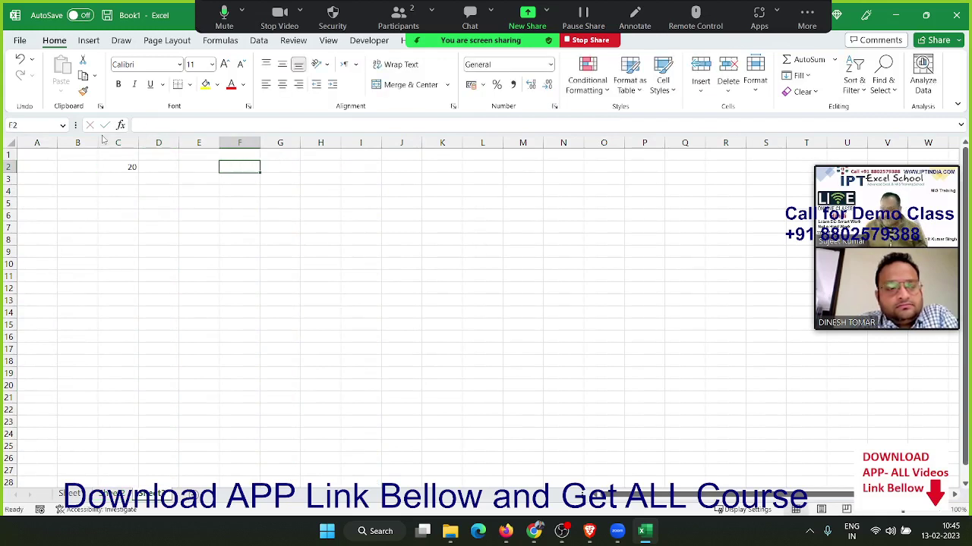
type("30")
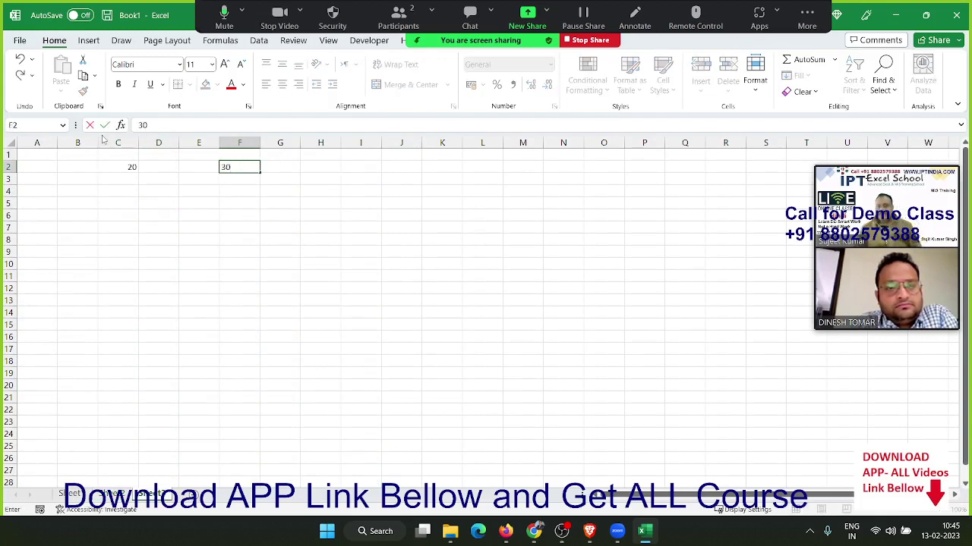
key("Return")
key("Left")
key("Left")
key("Left")
key("Up")
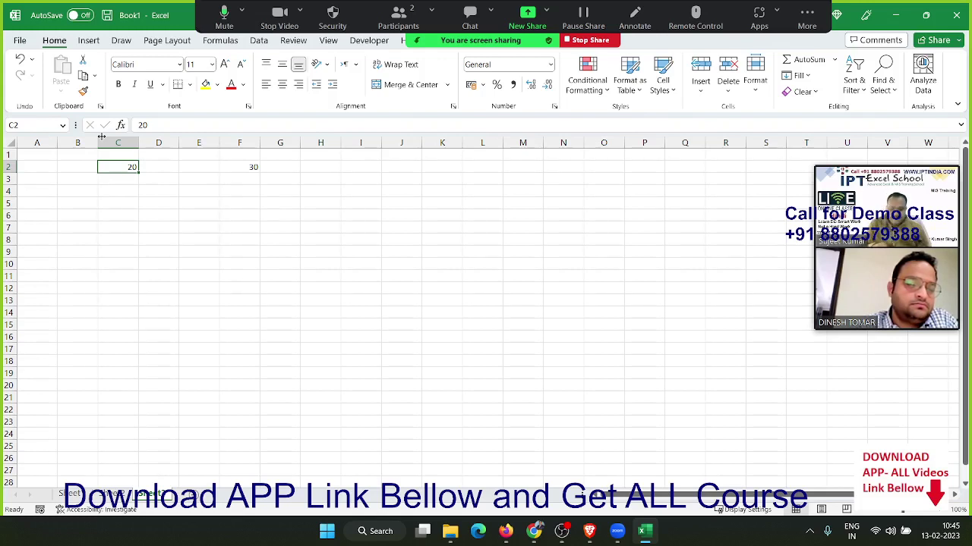
Step: Run a spell check, try pasting the copied 20 into F2, then restore F2 to 30
key("F7")
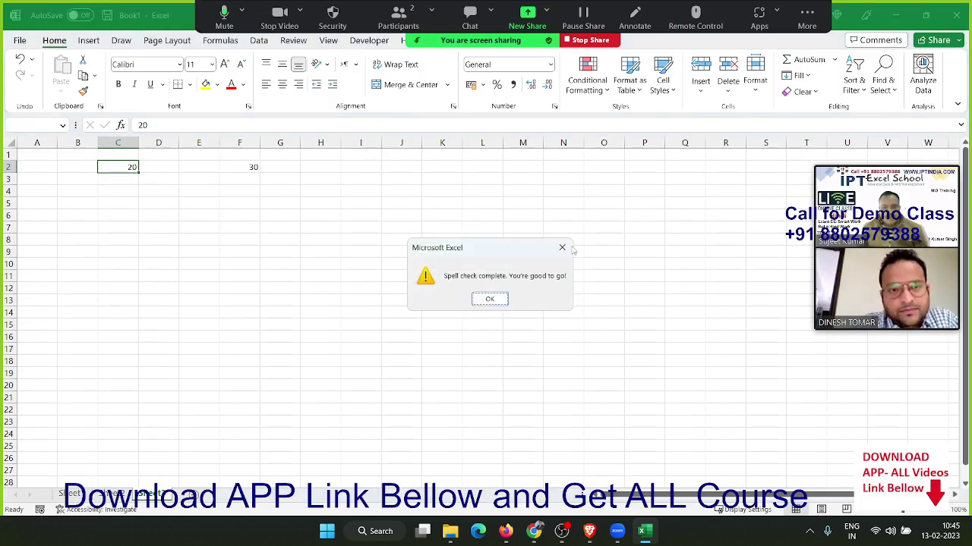
key("Return")
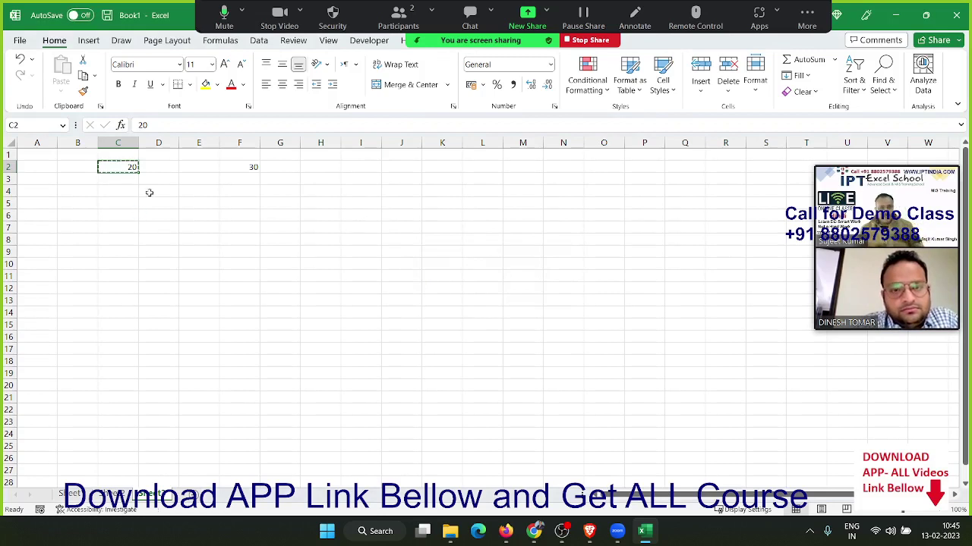
left_click_drag(227, 167, 272, 199)
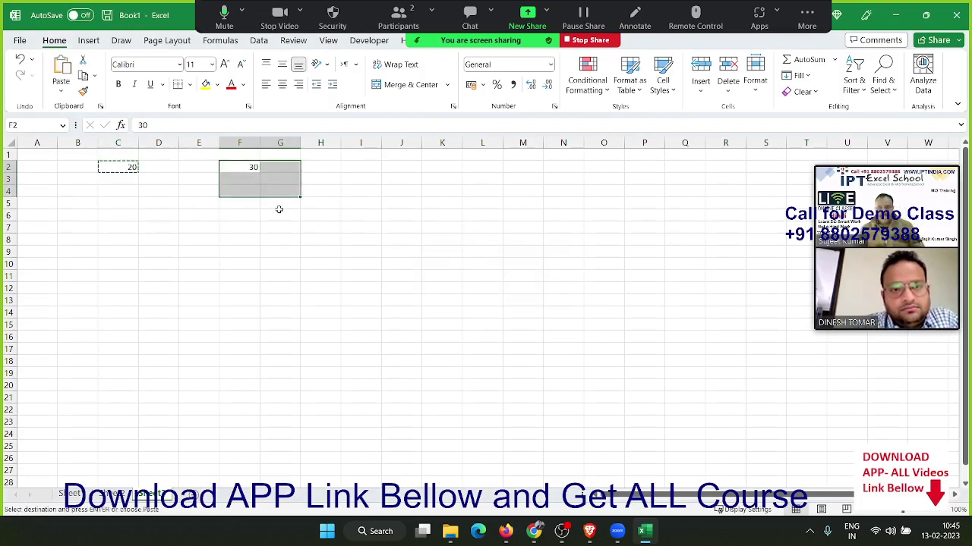
key("ctrl+v")
key("ctrl+z")
left_click(246, 224)
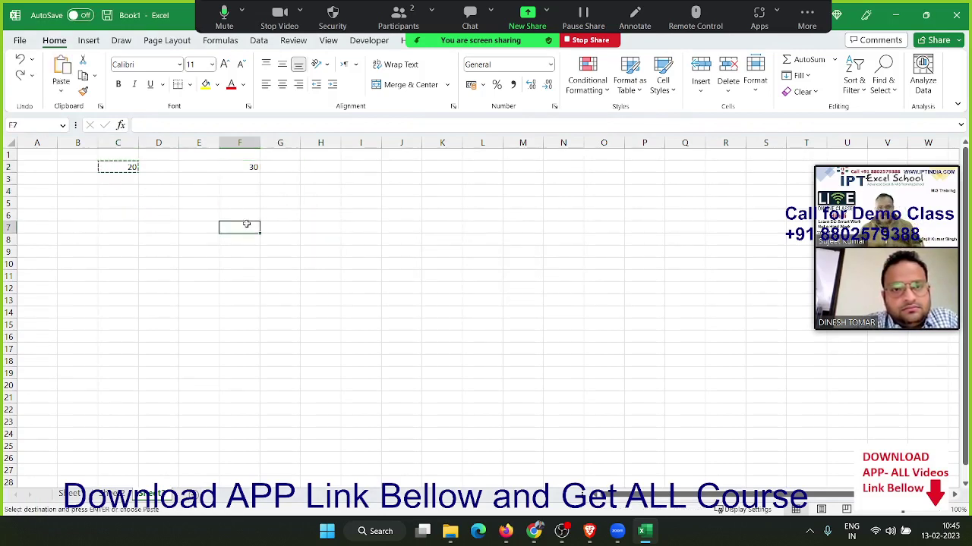
left_click(251, 168)
key("ctrl+v")
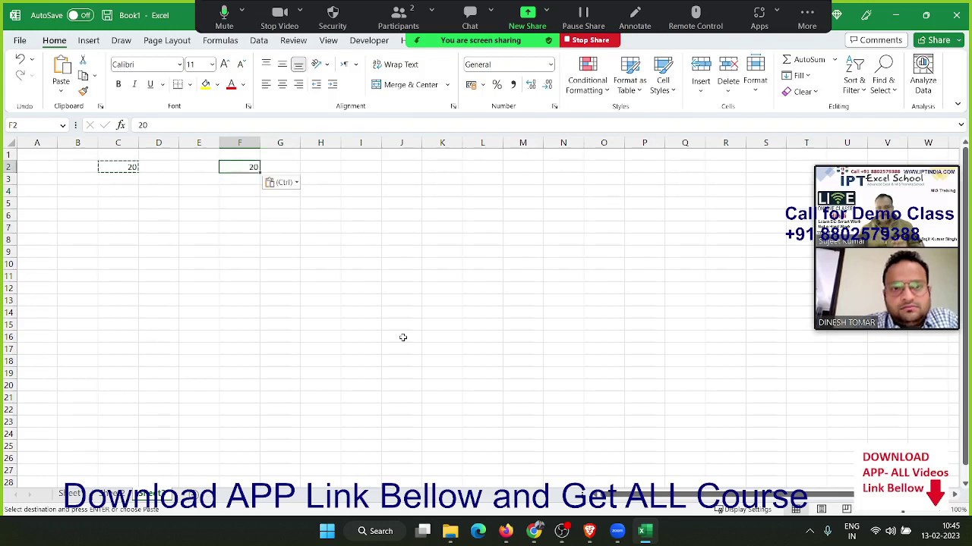
type("30")
key("ctrl+Return")
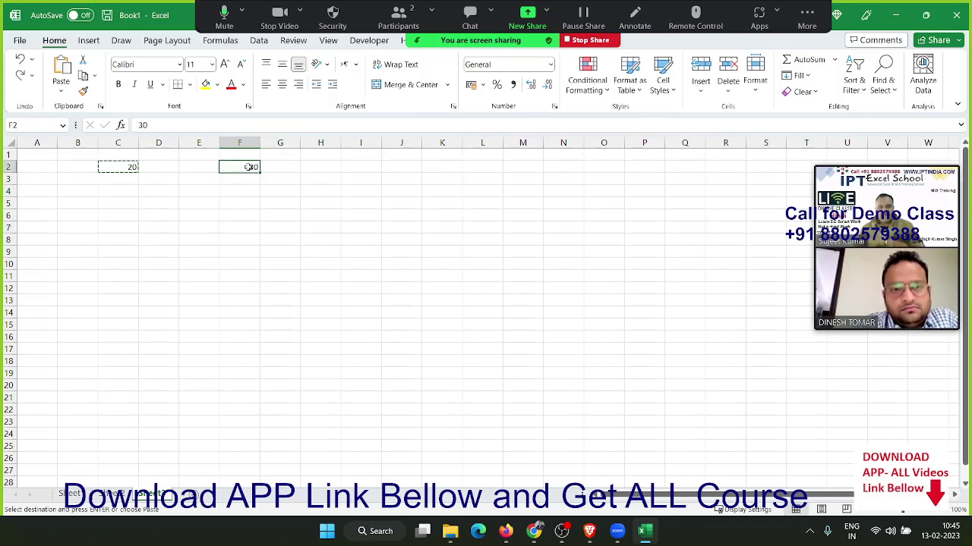
Step: Paste Special the copied 20 into F2 as Values with Add, making 50
right_click(251, 167)
left_click(274, 240)
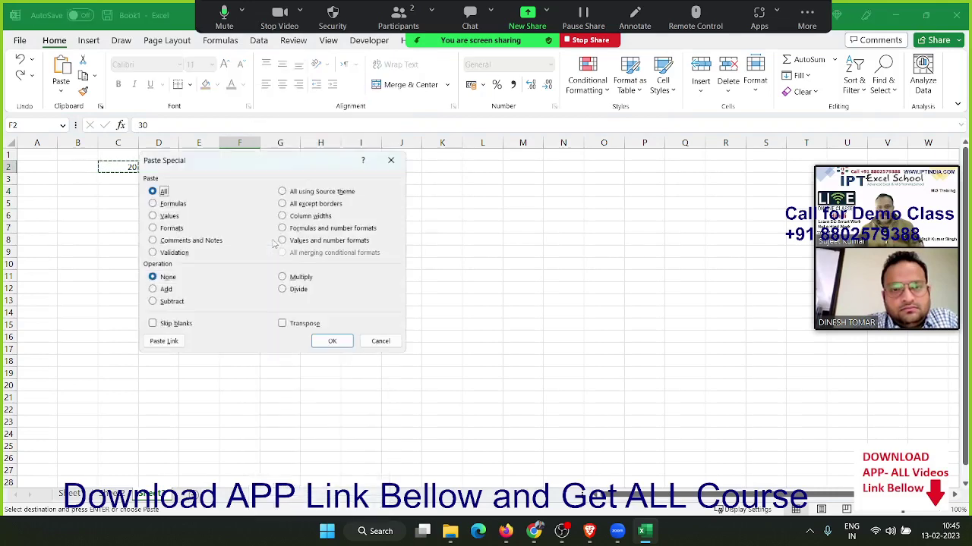
left_click_drag(248, 165, 458, 163)
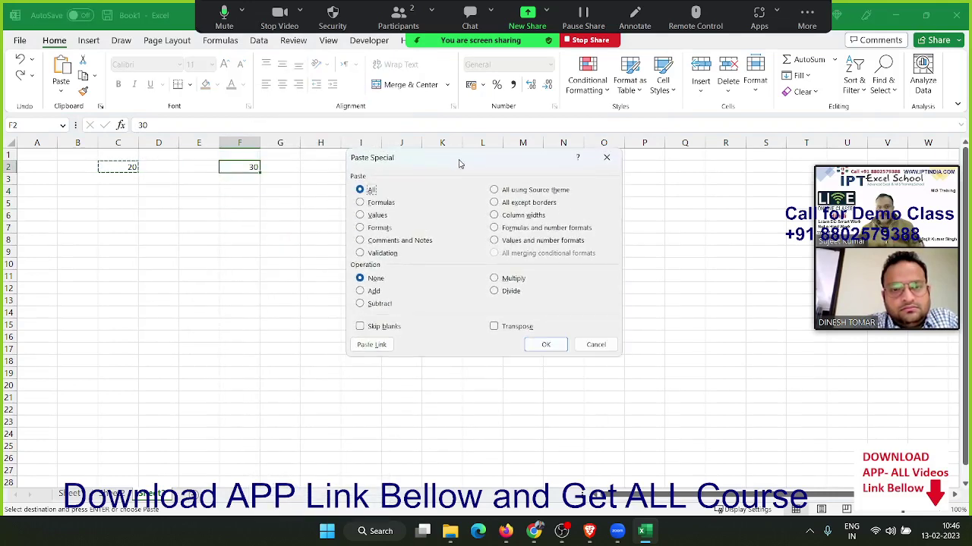
left_click(374, 216)
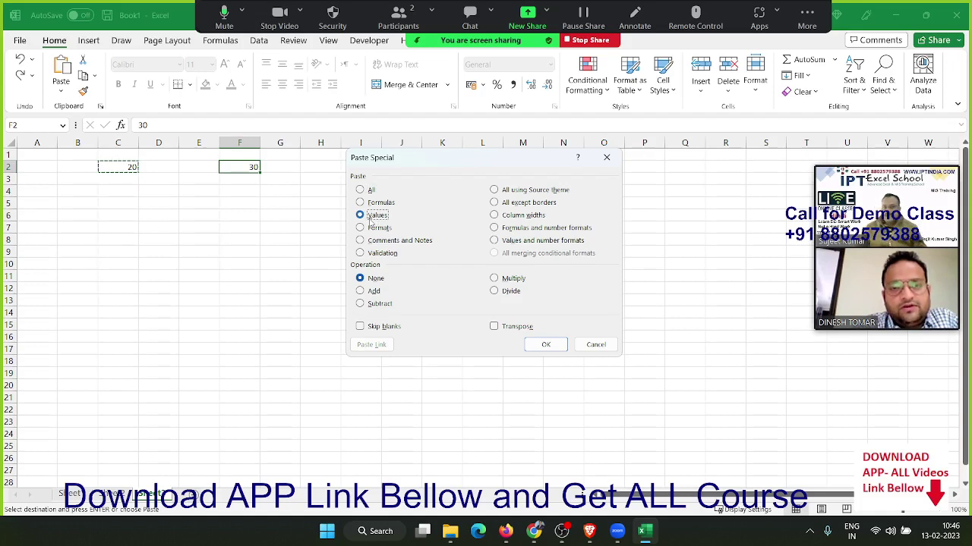
left_click(376, 297)
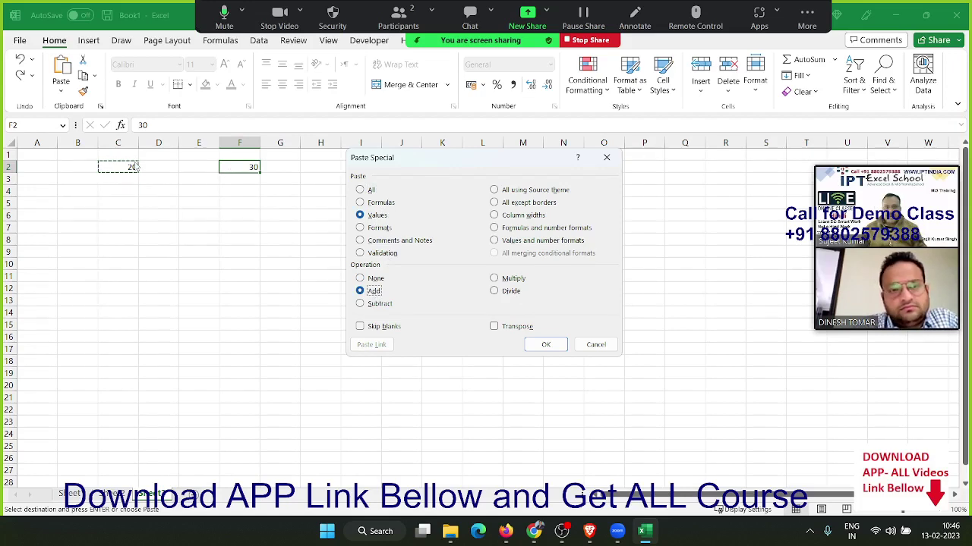
left_click(560, 348)
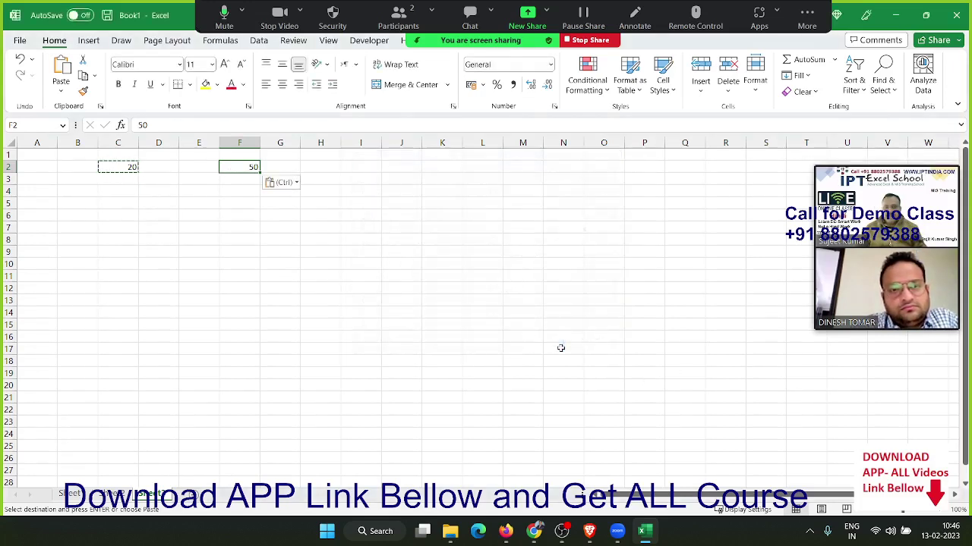
Step: Paste Special the copied 20 into F2 with Multiply, giving 1000
right_click(232, 168)
left_click(274, 240)
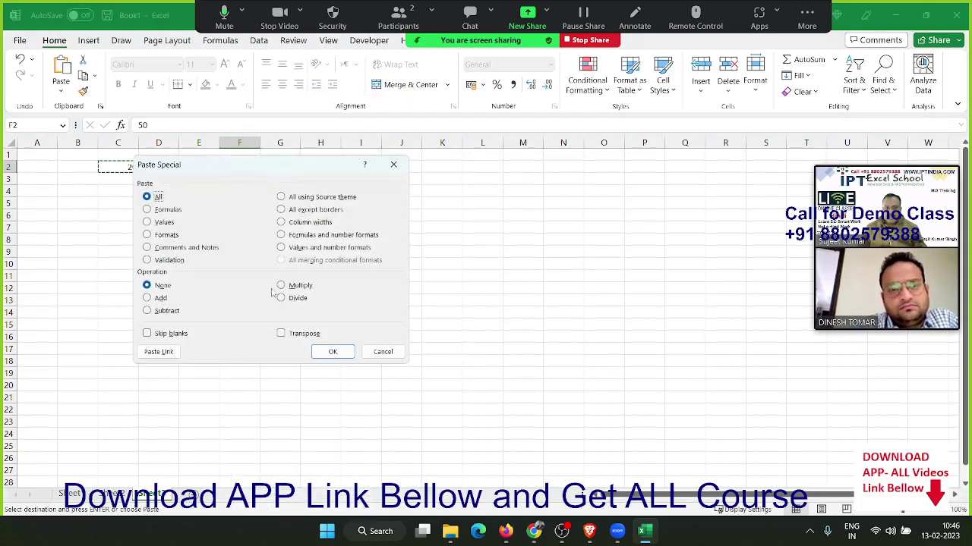
left_click(281, 285)
left_click(334, 351)
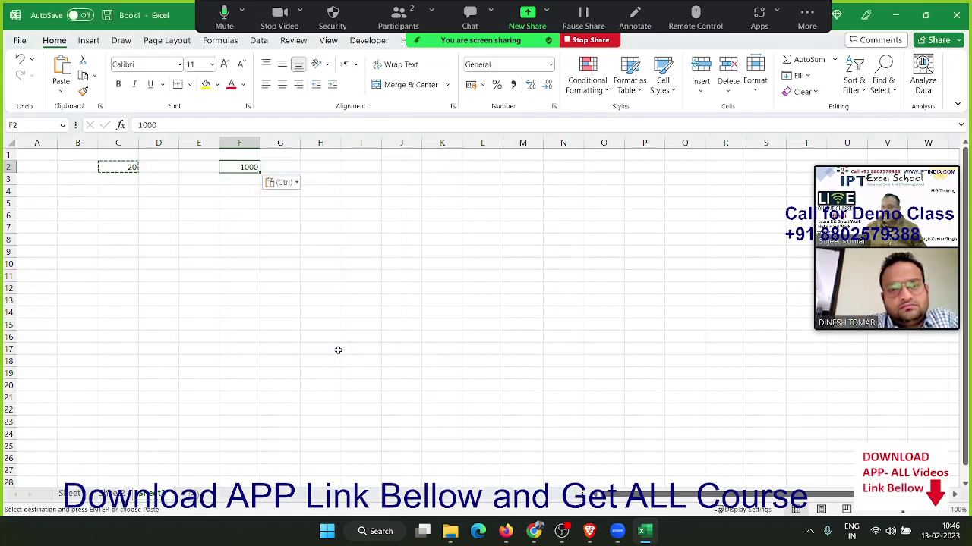
Step: Reopen Paste Special, dismiss it without applying, and clear the pending copy of C2
right_click(246, 169)
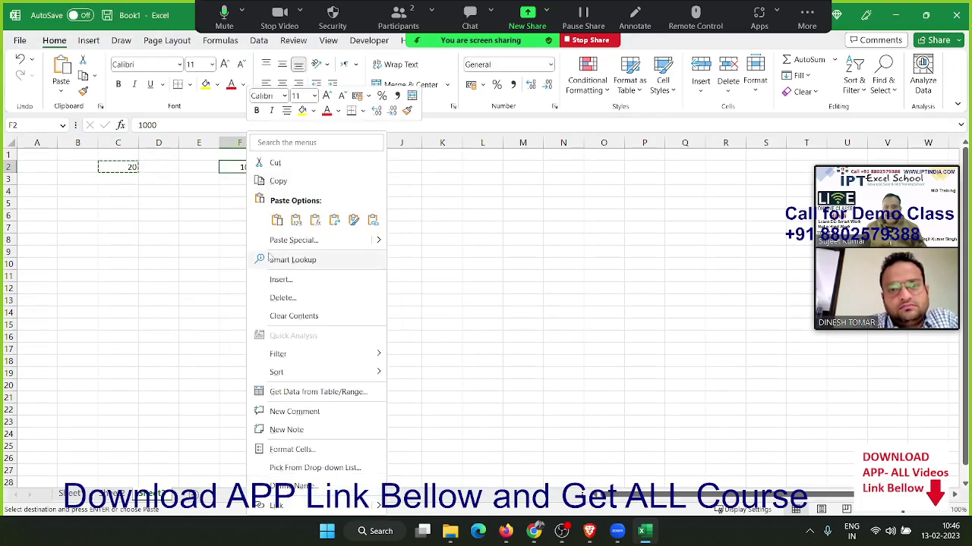
left_click(292, 240)
mouse_move(235, 175)
left_mouse_down()
mouse_move(328, 224)
mouse_move(397, 191)
left_mouse_up()
left_click(325, 313)
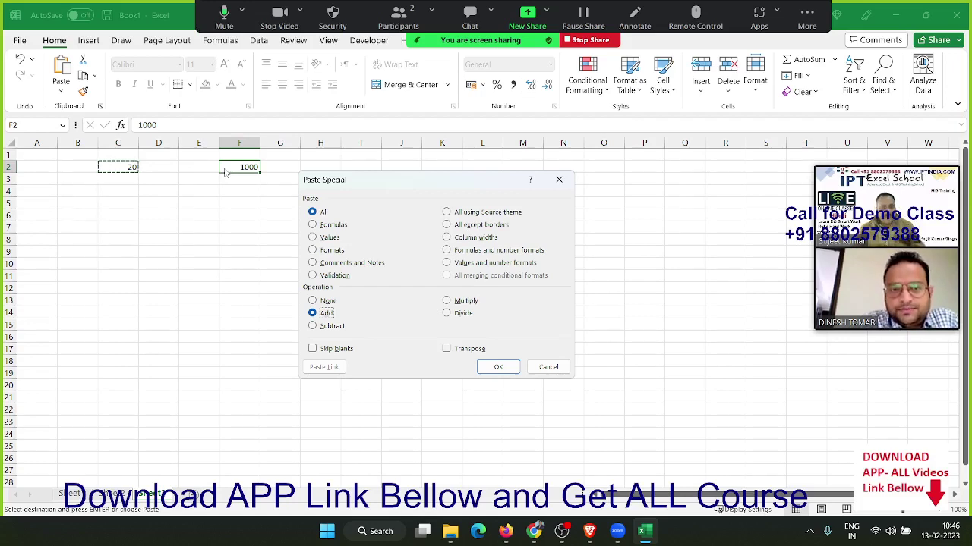
key("Escape")
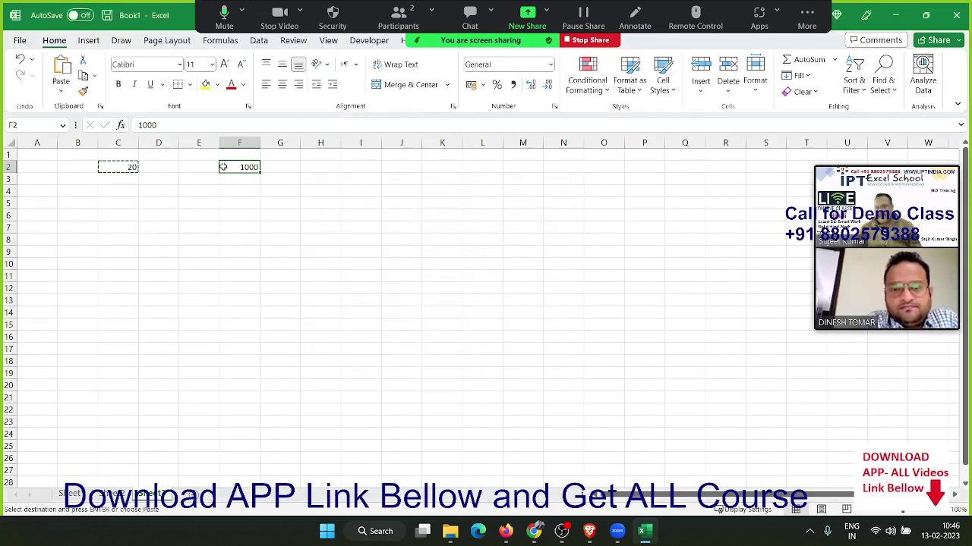
left_click(184, 202)
key("Escape")
Step: Clear the old row 2 values across columns A to G and return to A1
left_click_drag(36, 143, 281, 166)
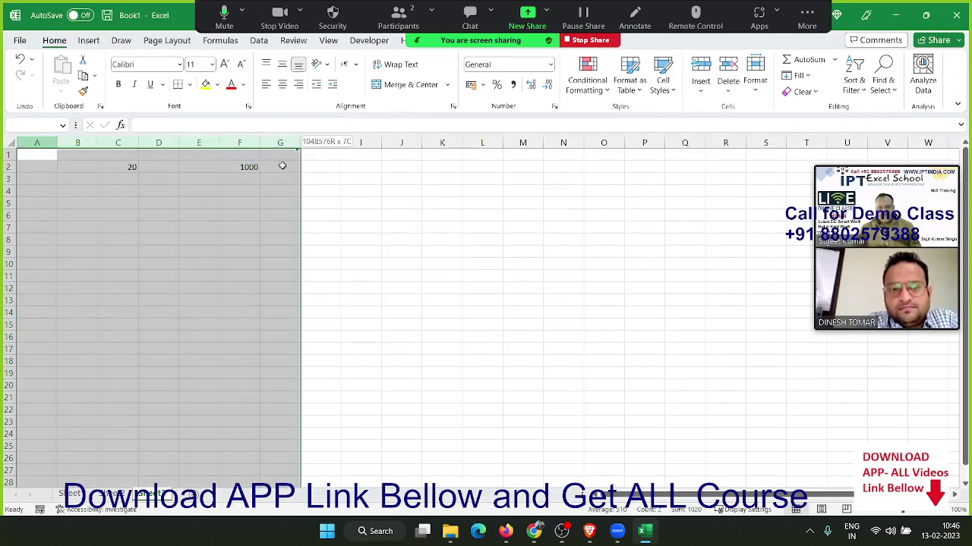
key("Delete")
key("ctrl+Home")
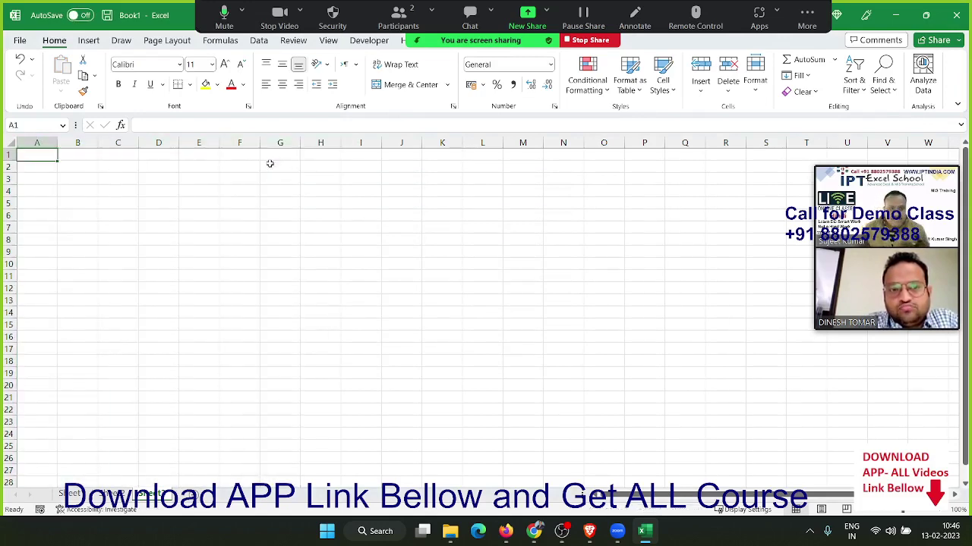
scroll(216, 198, "up", 5, "ctrl")
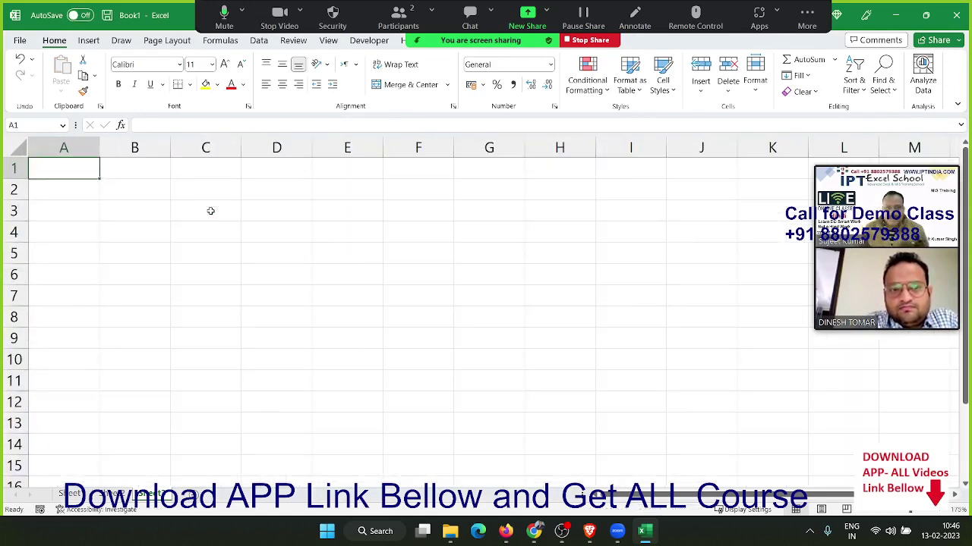
Step: Enter 20% in B2 and 20 in C2
left_click(152, 186)
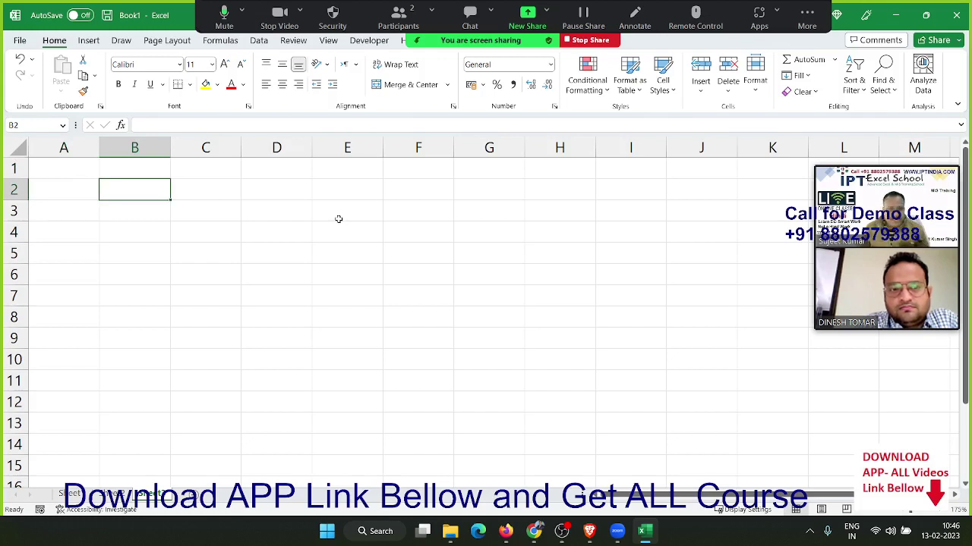
type("20")
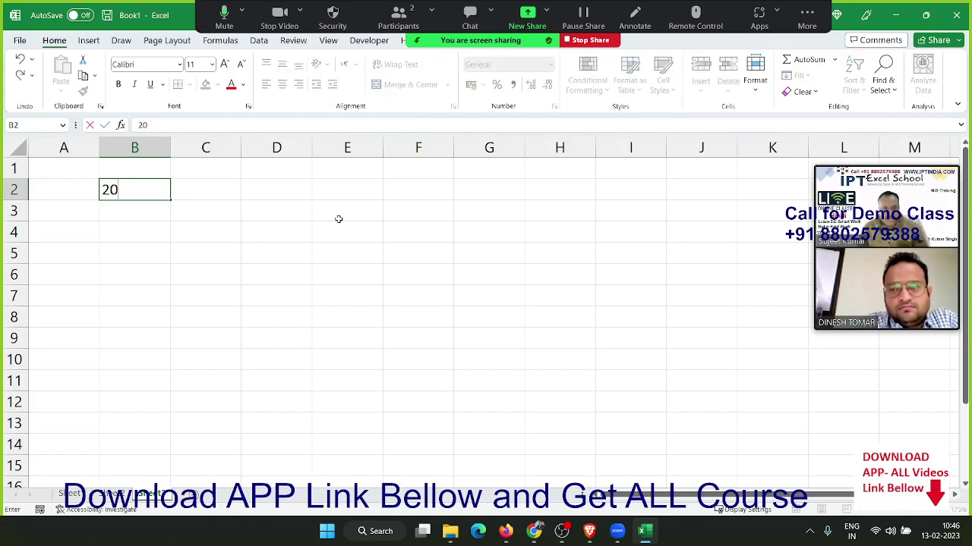
type("%")
key("Return")
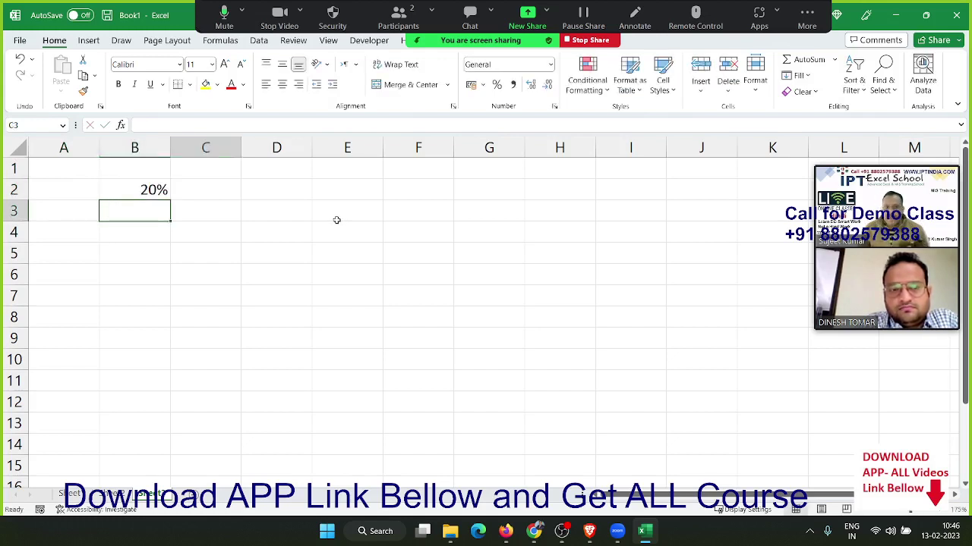
key("Up")
key("Right")
type("20")
key("Return")
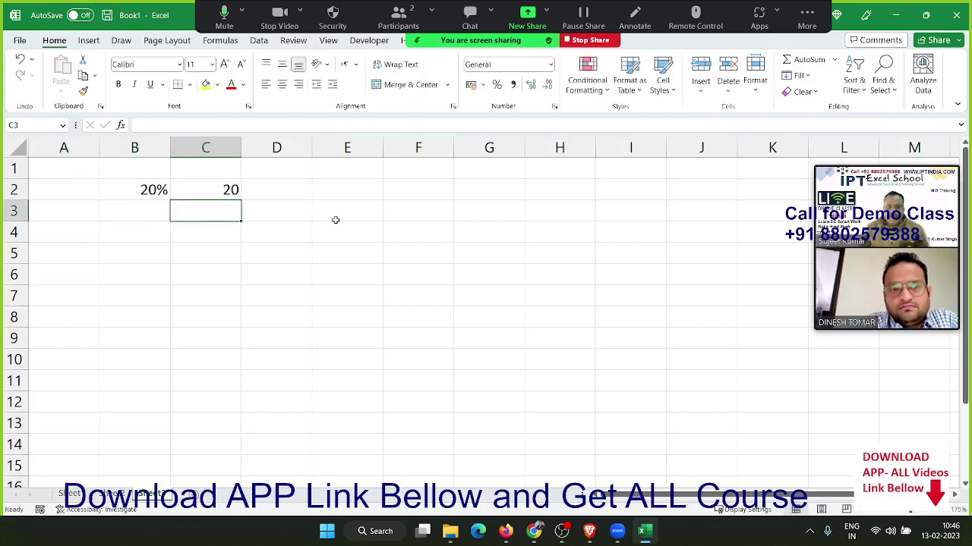
Step: Apply Percent Style to C2 so it shows 2000%, and add the note 1=100% in C3
left_click(204, 183)
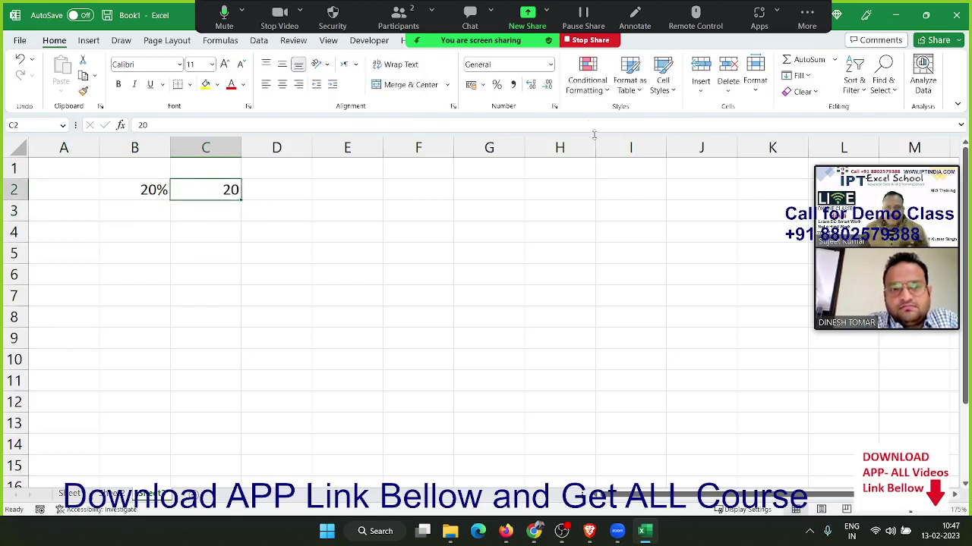
left_click(497, 85)
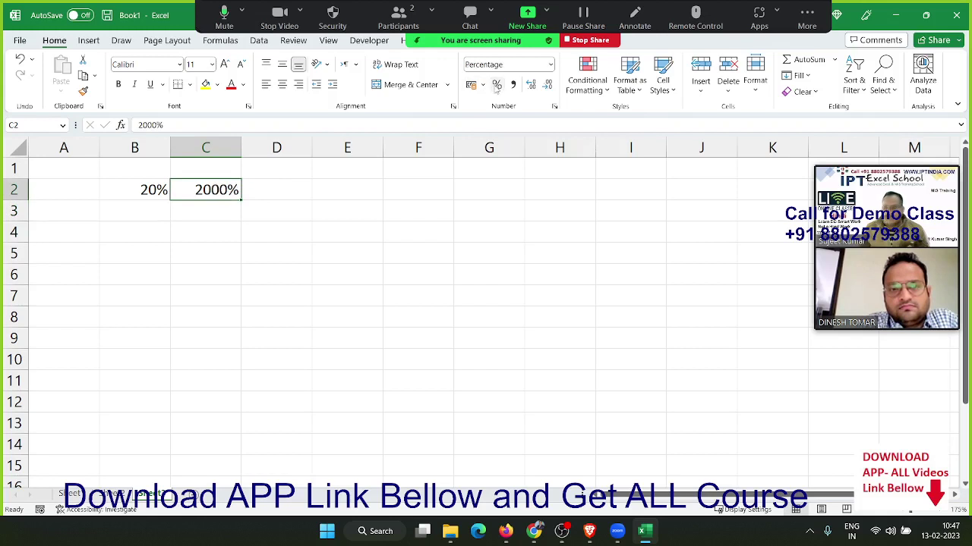
key("Return")
type("1")
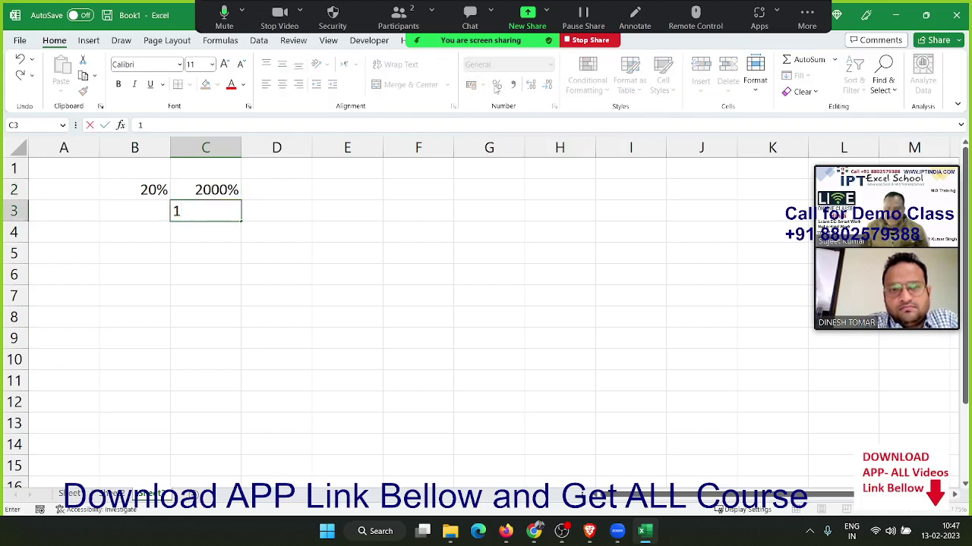
type("=100%")
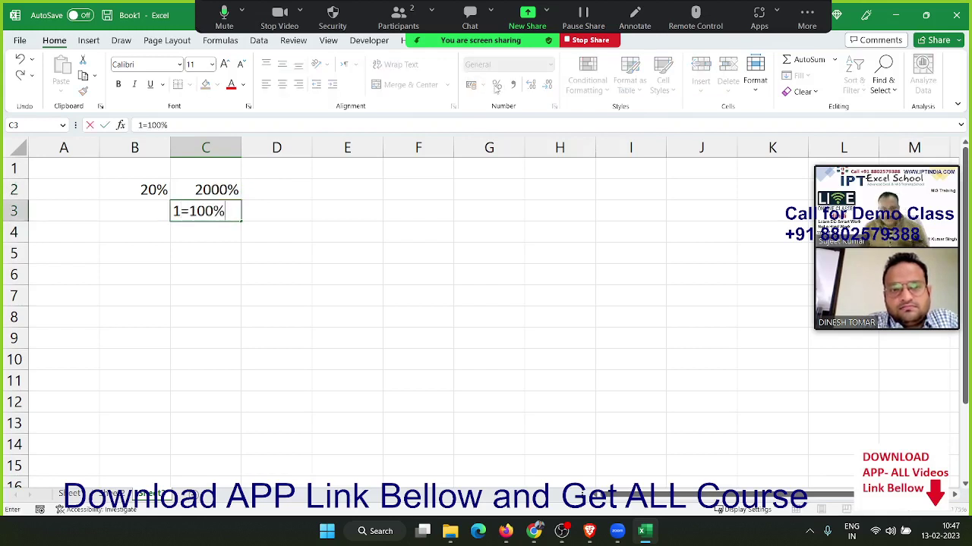
key("Tab")
Step: Enter 0.20 in D2 and apply Percent Style so it shows 20%
key("Up")
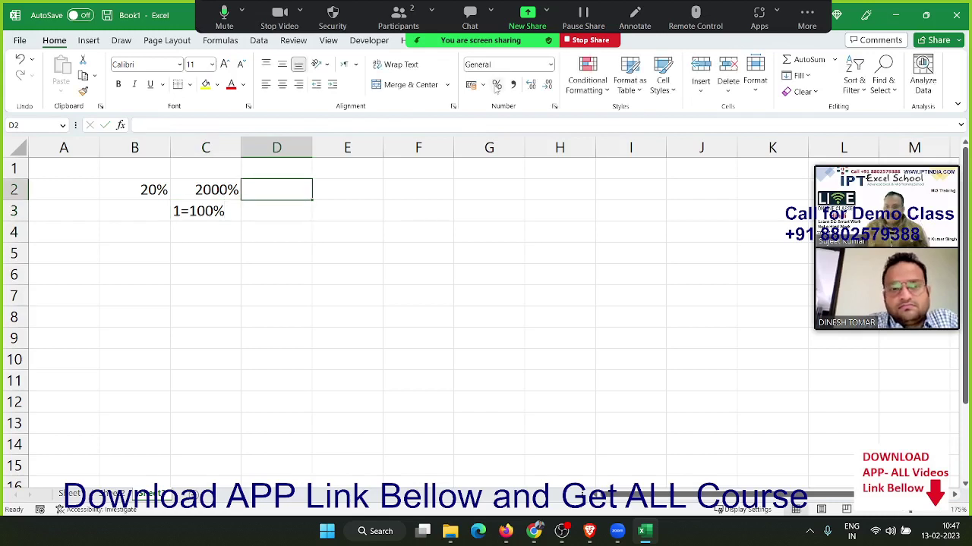
type("0.20")
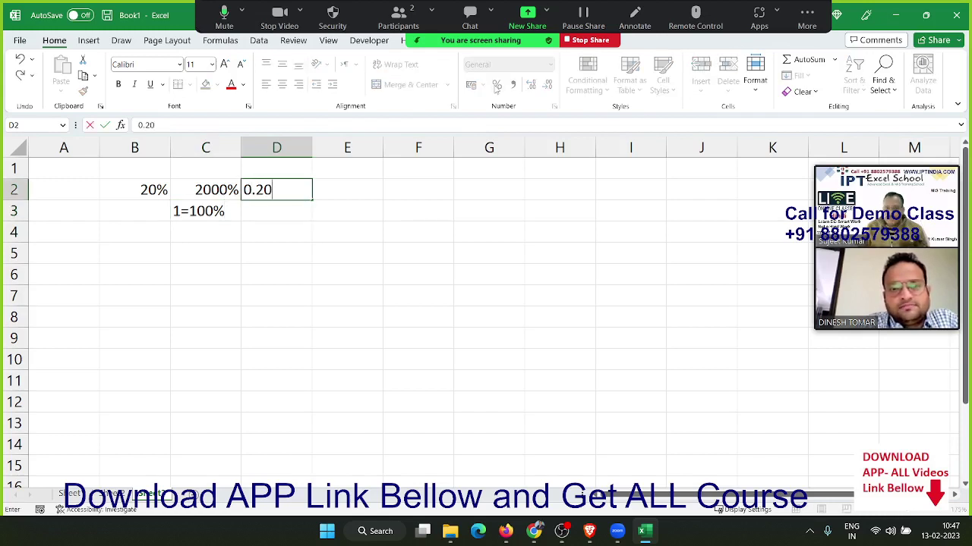
key("Return")
key("Up")
left_click(496, 85)
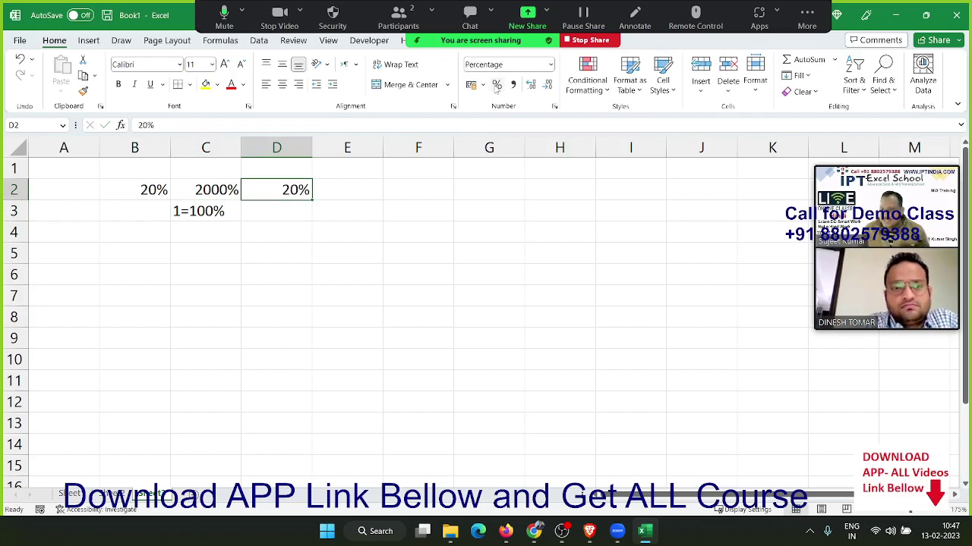
left_click(82, 251)
Step: Label A5 with % and enter =RANDBETWEEN(10,90) in A6
type("%")
key("Return")
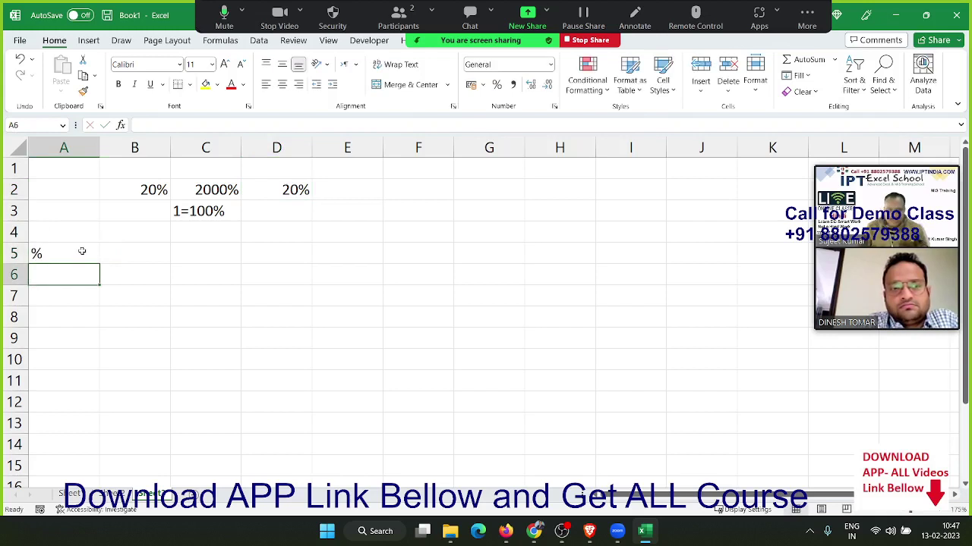
type("=ra")
key("Down")
key("Down")
key("Down")
key("Tab")
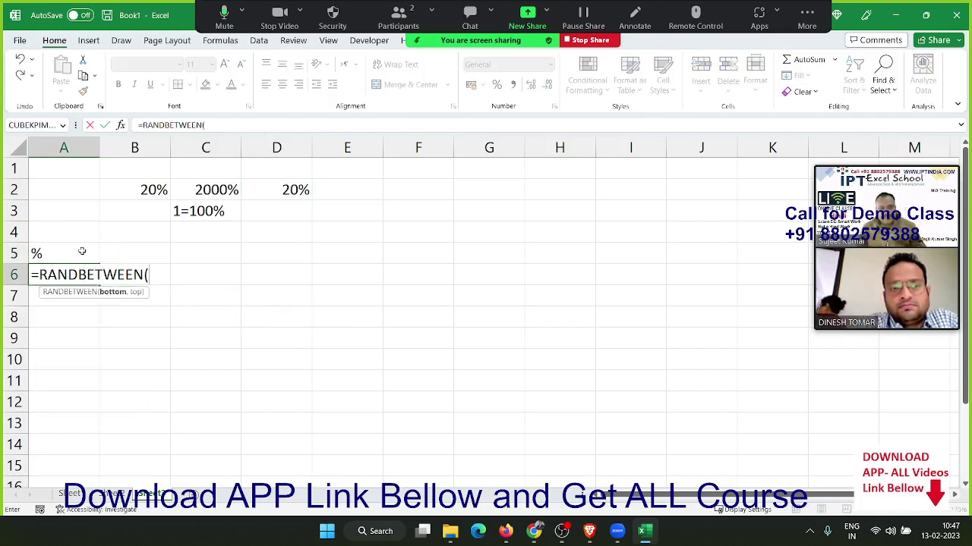
type("10,90")
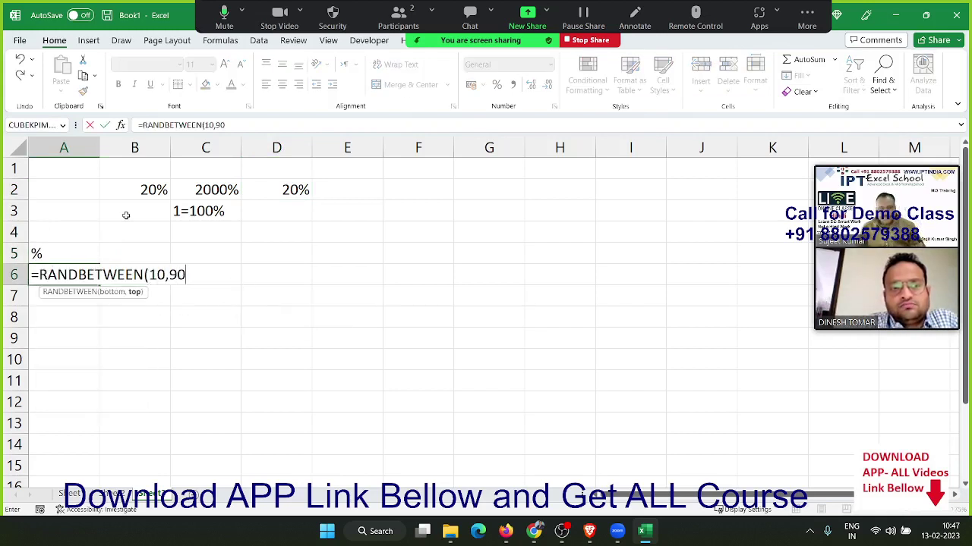
key("Return")
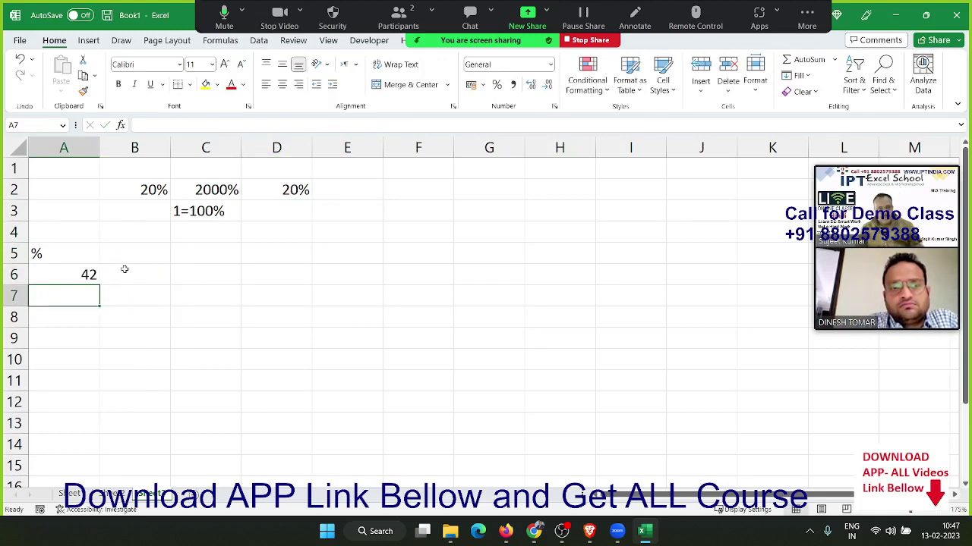
Step: Fill A6:G12 with the random formula, then paste it back as fixed values
mouse_move(93, 274)
left_mouse_down()
mouse_move(388, 390)
mouse_move(492, 413)
left_mouse_up()
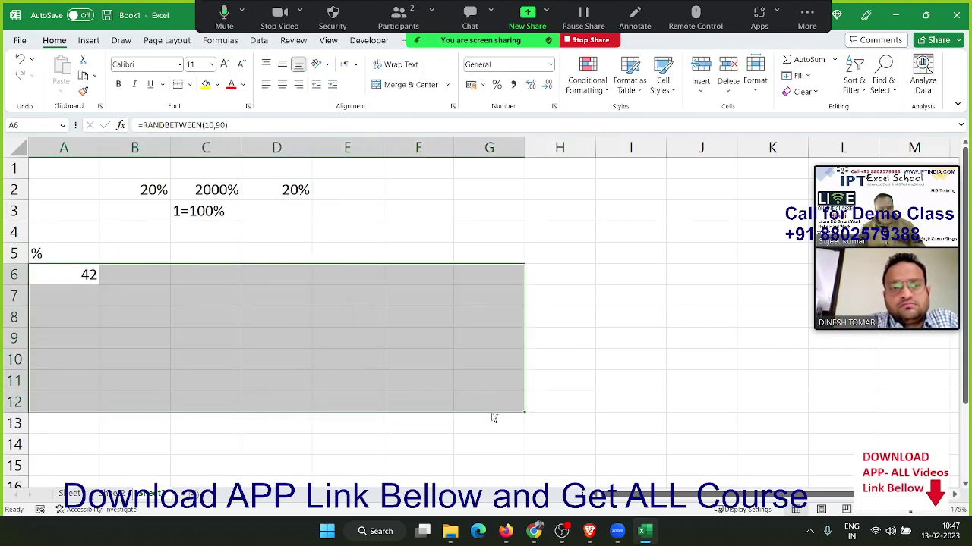
key("ctrl+Return")
key("ctrl+c")
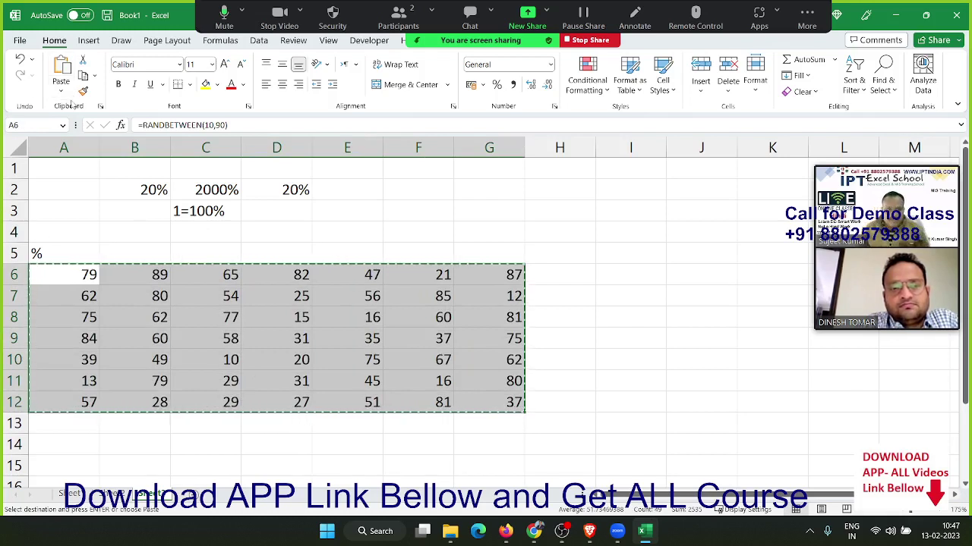
left_click(61, 90)
left_click(59, 188)
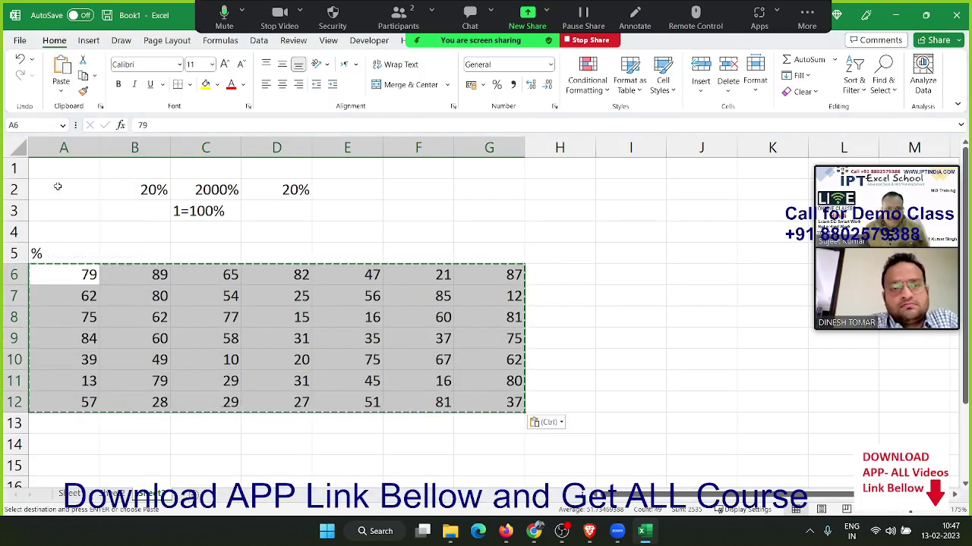
left_click(422, 204)
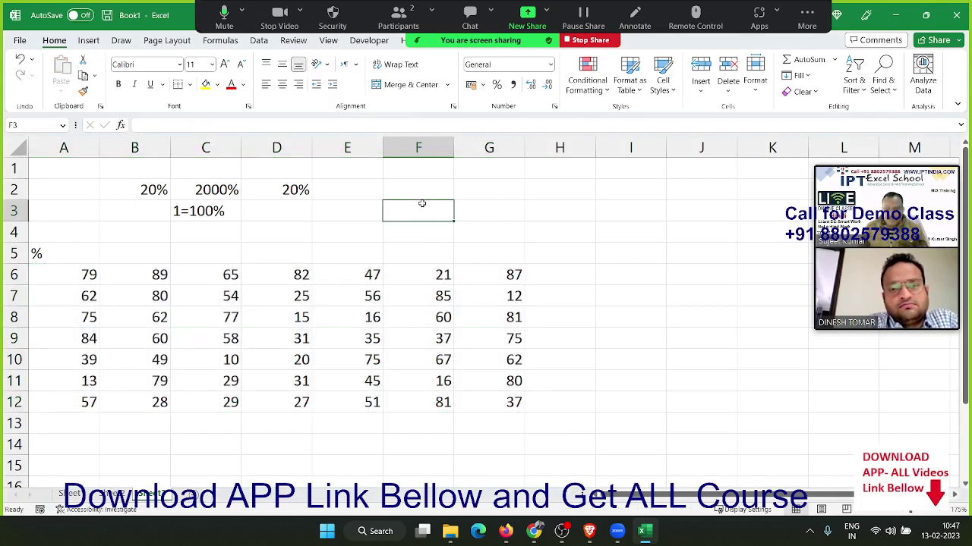
Step: Enter 500 in F3, 79% in G3, and =F3*G3 in H3 giving 395
type("500")
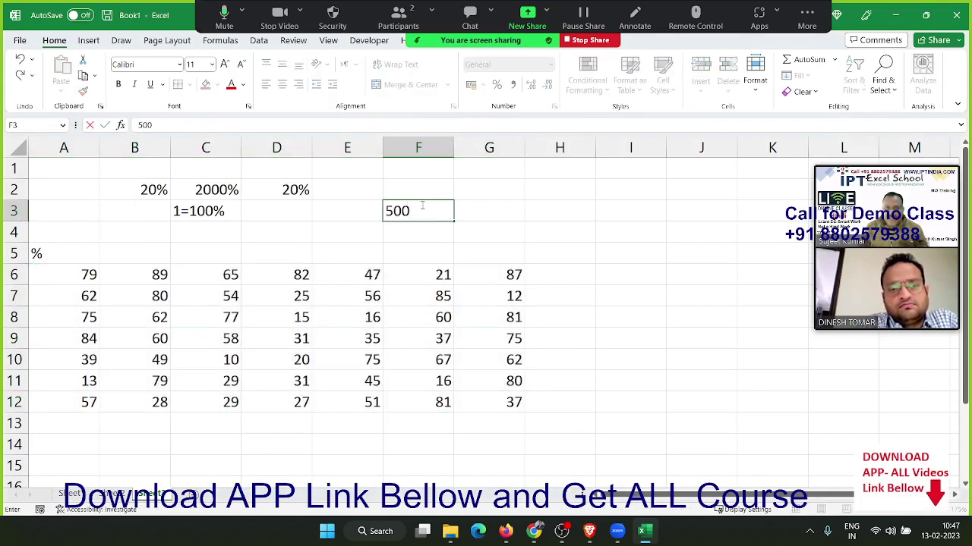
key("Tab")
type("7")
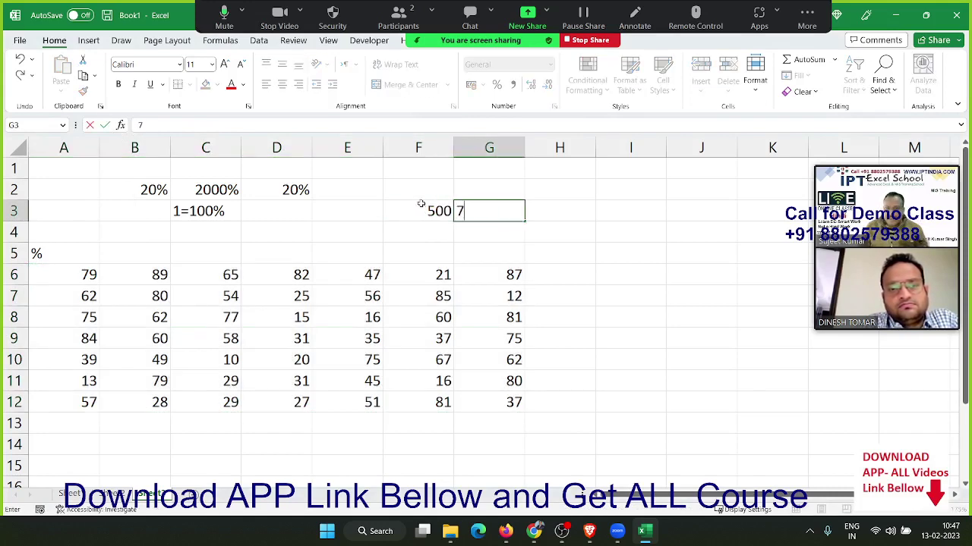
type("9%")
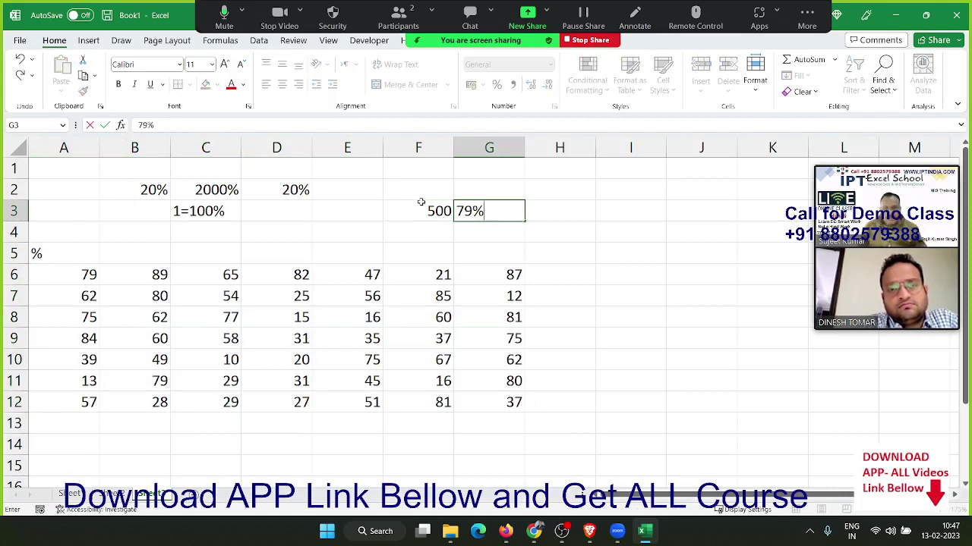
key("Tab")
type("=")
left_click(423, 202)
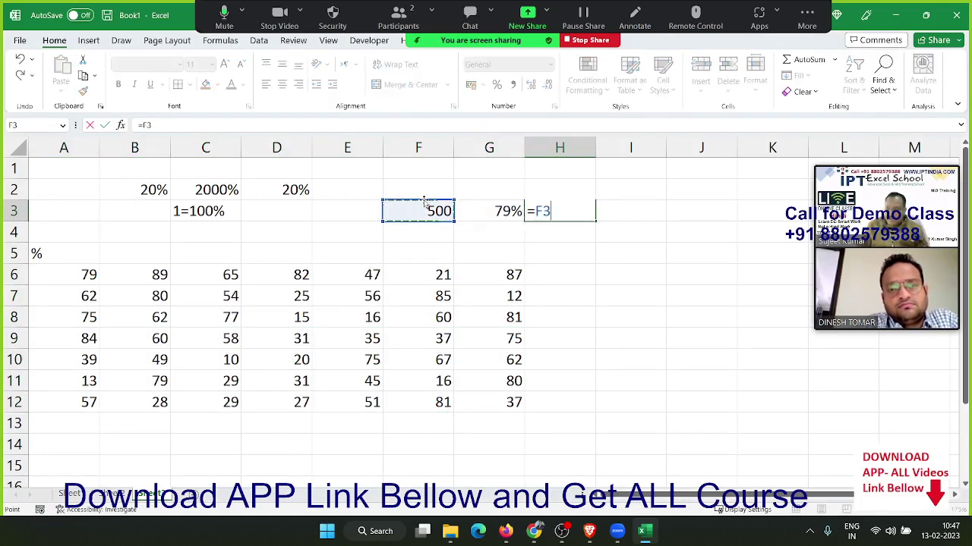
type("*")
key("Left")
key("Return")
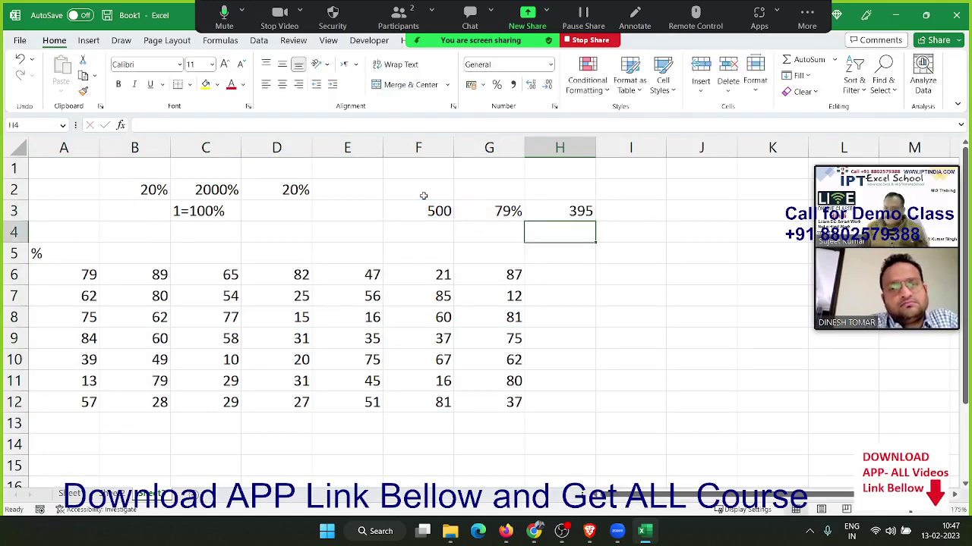
Step: Enter 79 in G4 and the formula =F3*G4/100 in H4, giving 395
key("Left")
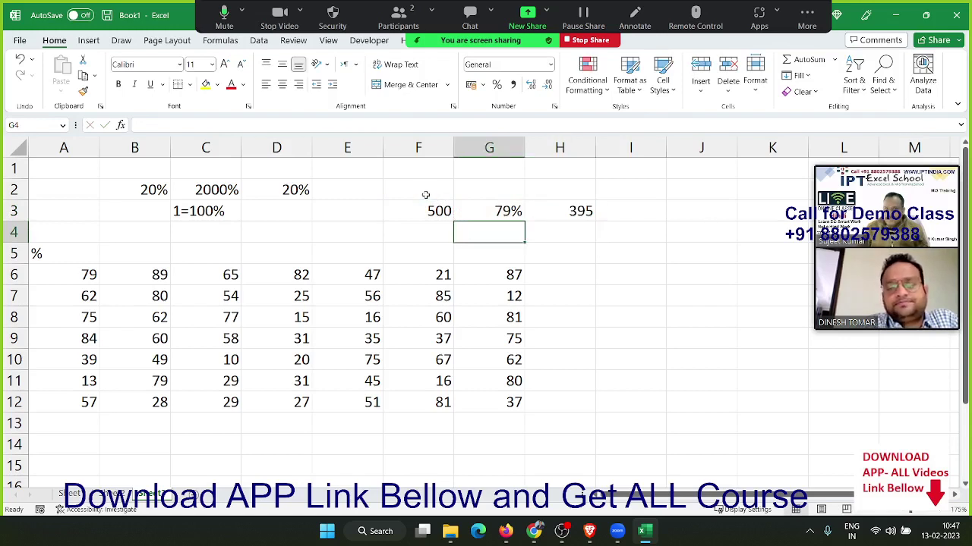
type("79")
key("Right")
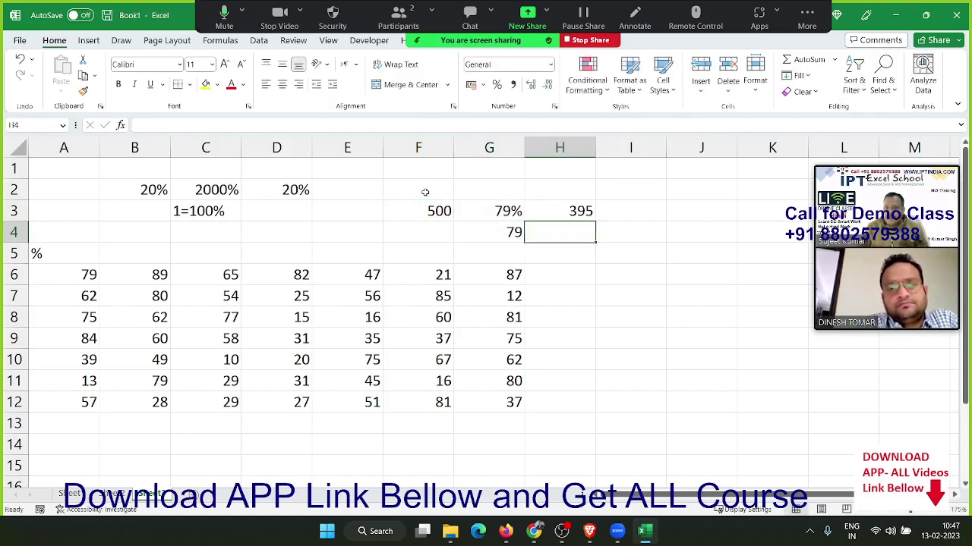
type("=")
key("Left")
key("Left")
key("Up")
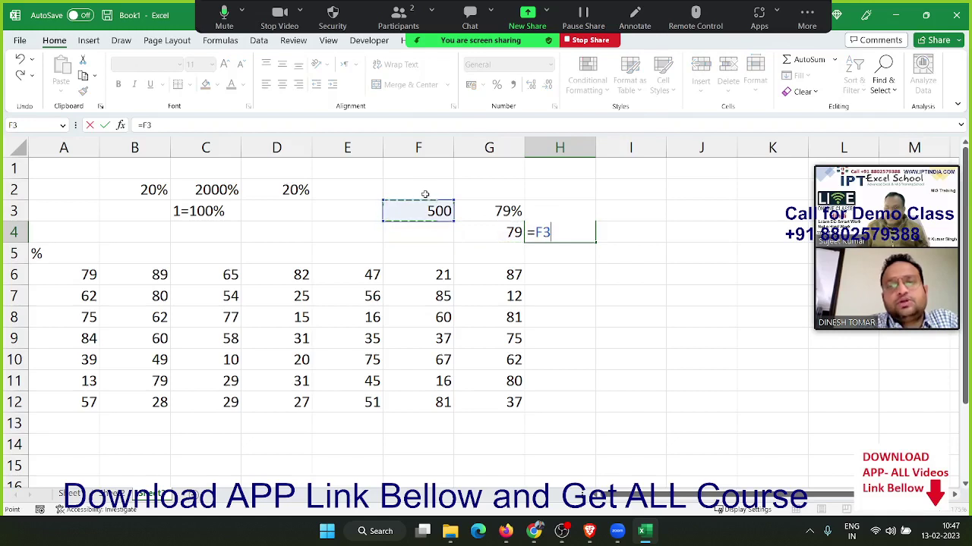
type("*")
key("Left")
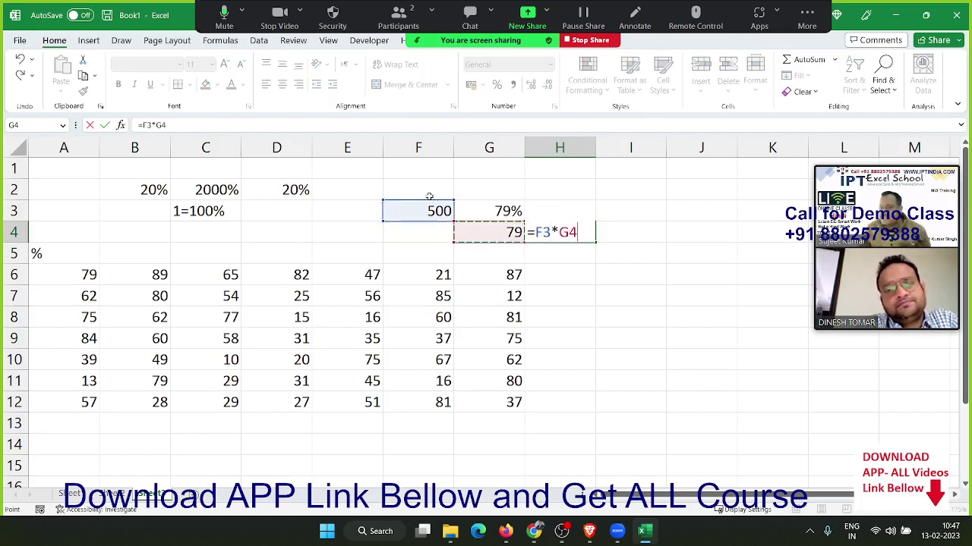
type("/1")
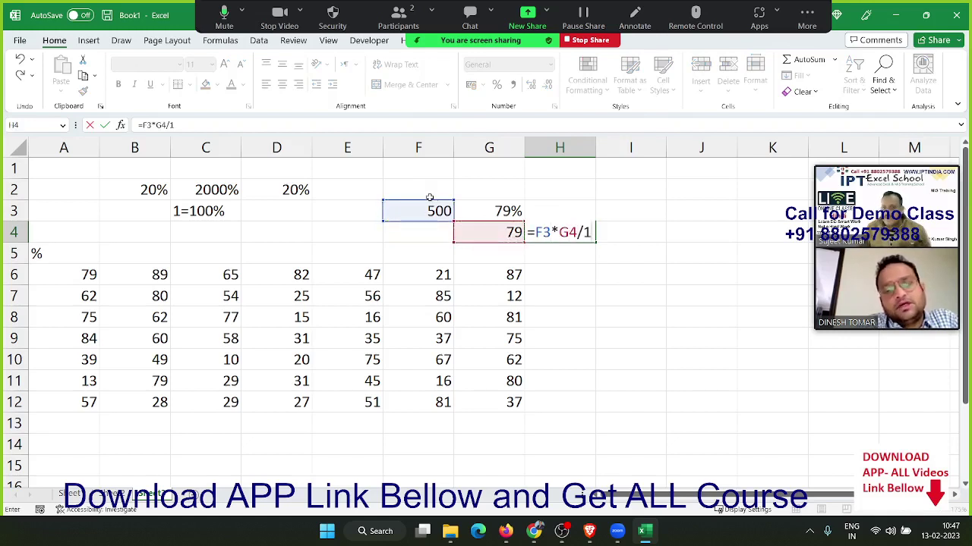
type("00")
key("Return")
key("Up")
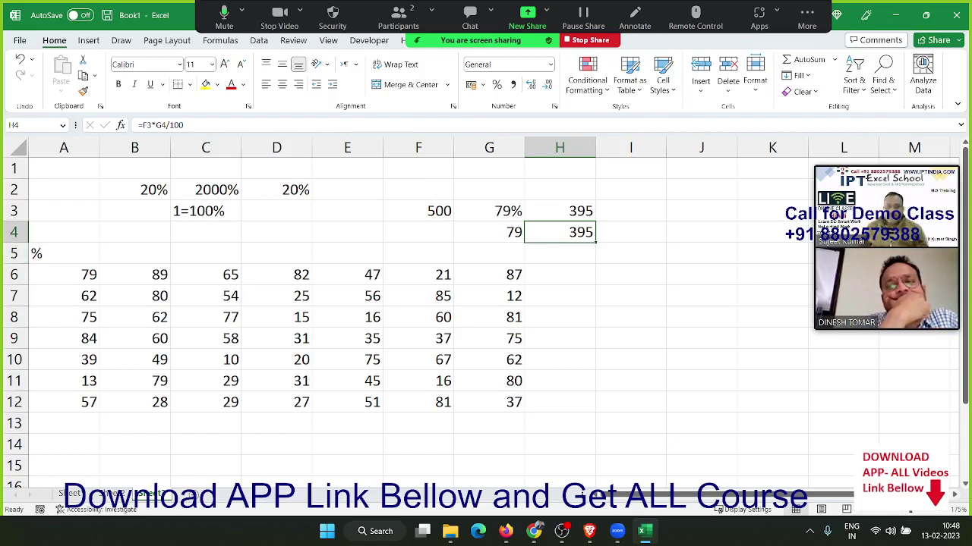
left_click_drag(71, 282, 498, 395)
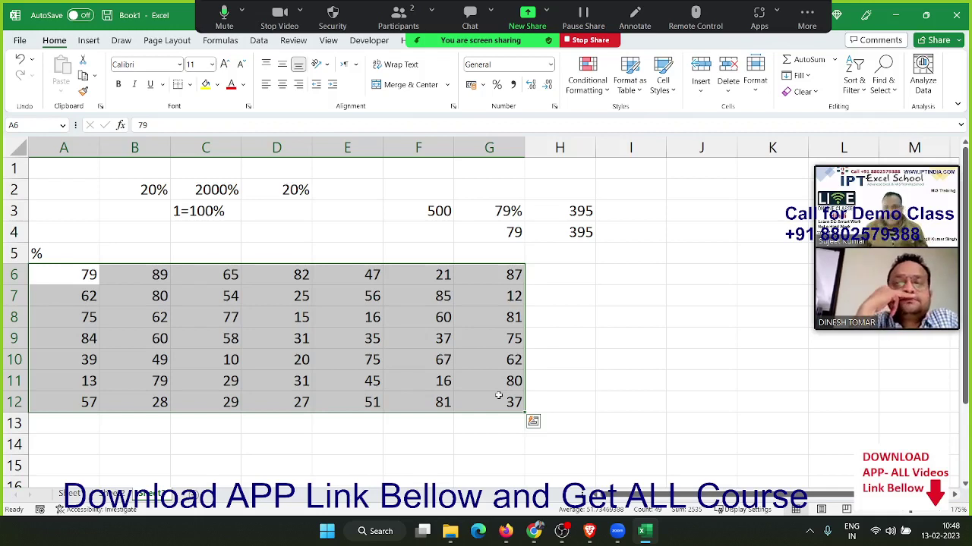
Step: Narrow the selection to A6 and change its value to 79%
key("shift+Left")
key("shift+Left")
key("shift+Left")
key("shift+Up")
key("shift+Up")
key("shift+Up")
key("shift+Left")
key("shift+Up")
key("shift+Up")
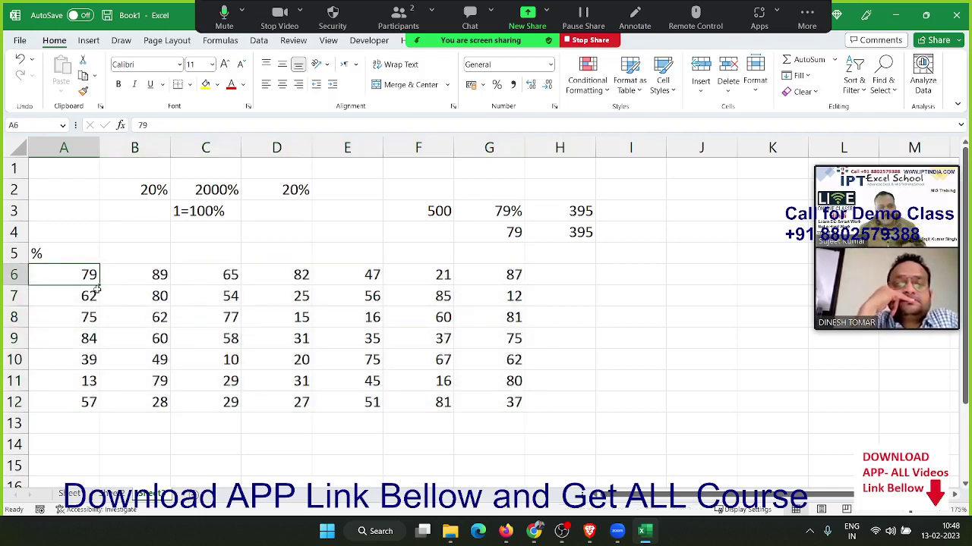
double_click(92, 277)
type("1")
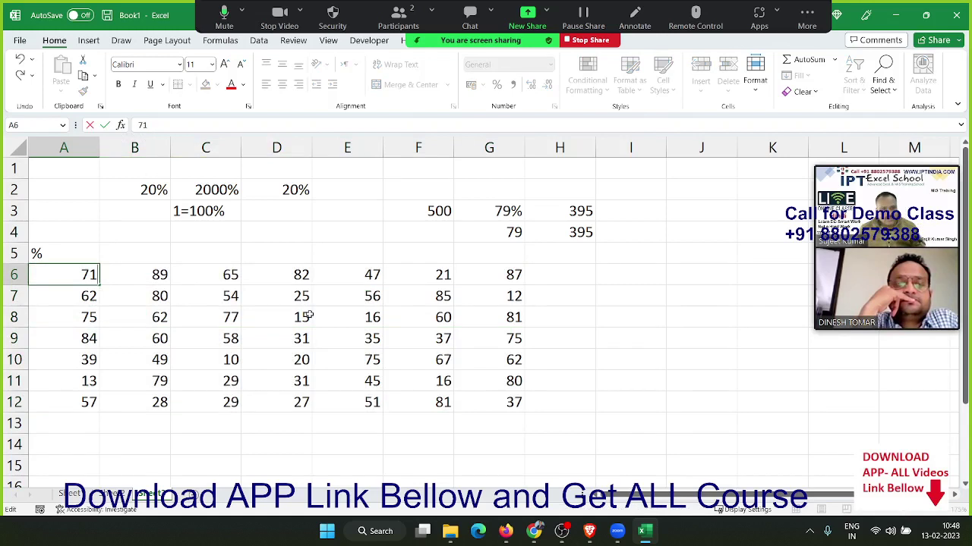
key("BackSpace")
type("9")
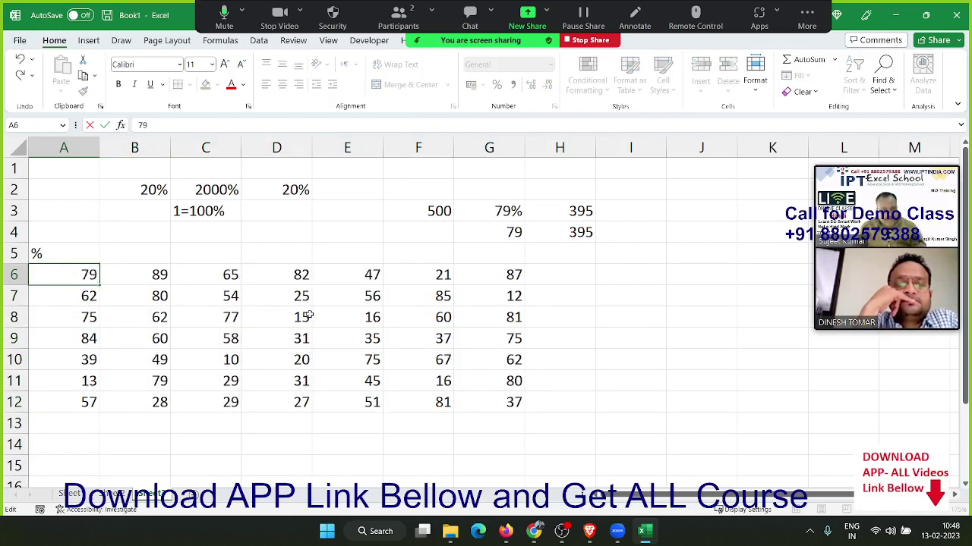
type("%")
key("Return")
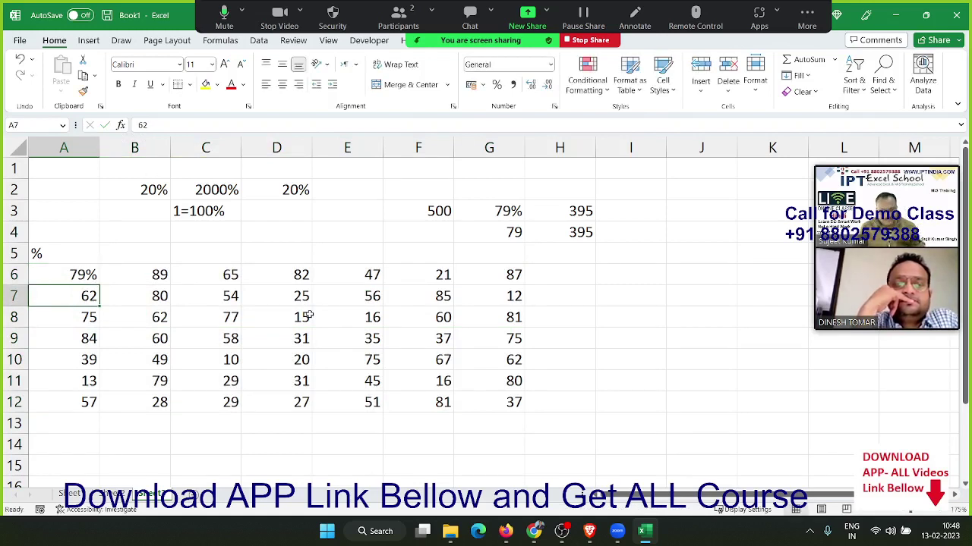
Step: Make A7 62%, then undo the percentage edits
key("F2")
type("%")
key("Return")
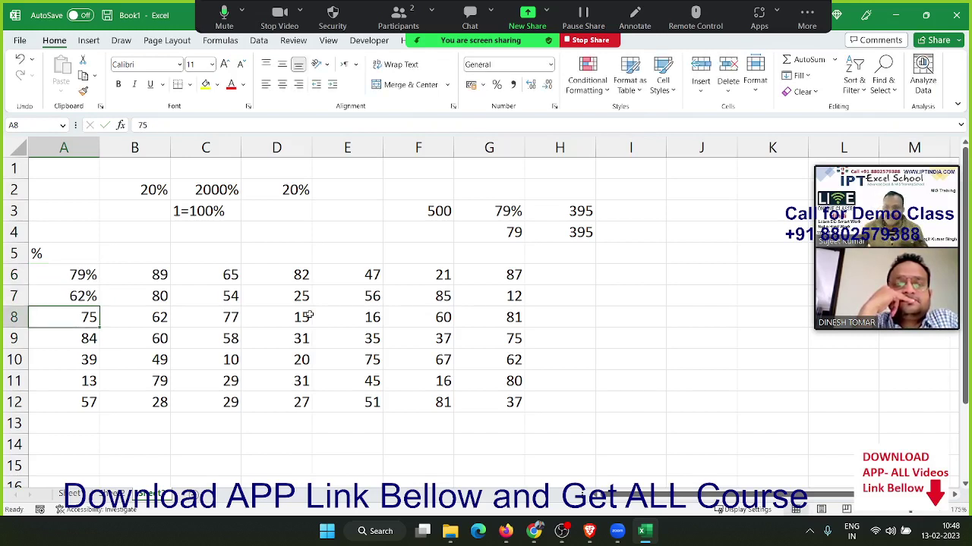
key("ctrl+z")
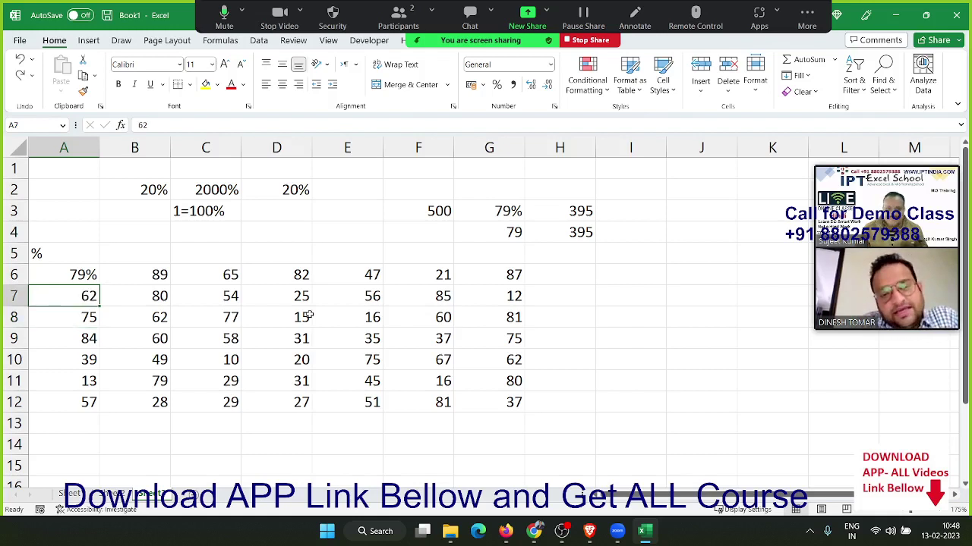
key("ctrl+z")
key("ctrl+z")
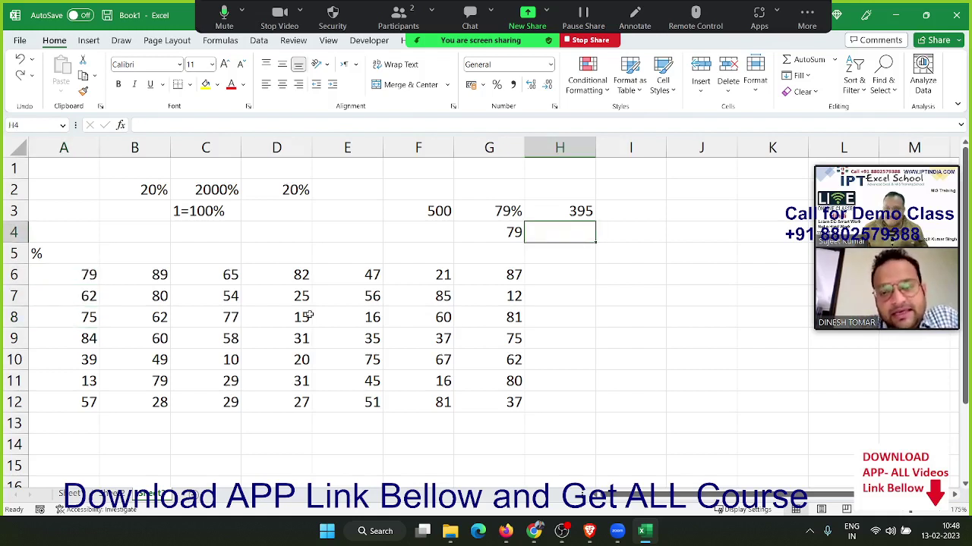
Step: Redo the H4 formula so it shows 395 again, then select G6:G12
key("ctrl+y")
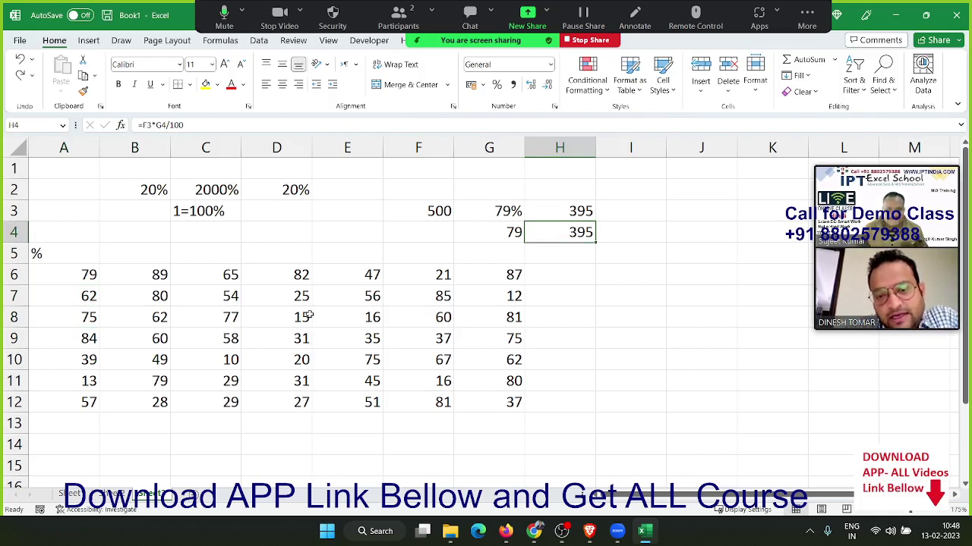
key("Left")
key("Left")
key("Left")
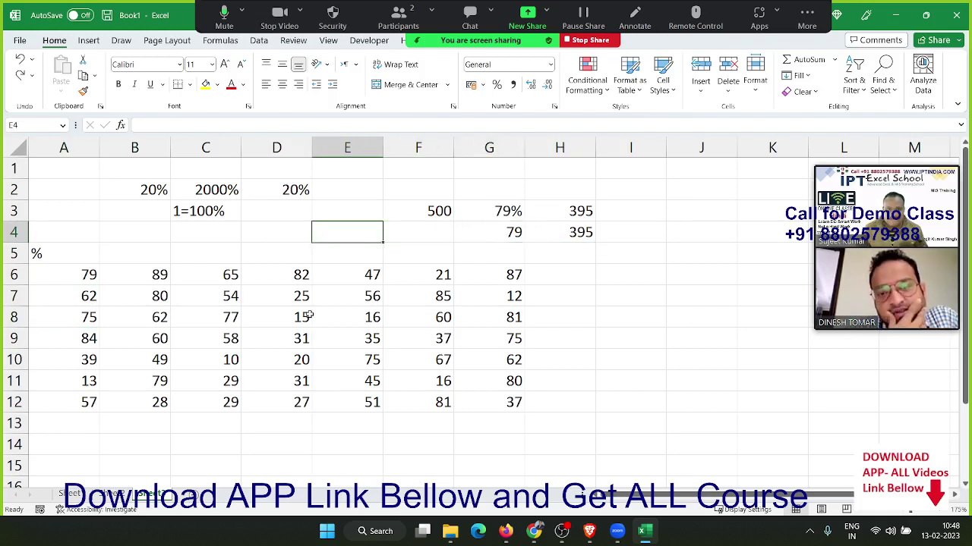
key("Down")
key("Down")
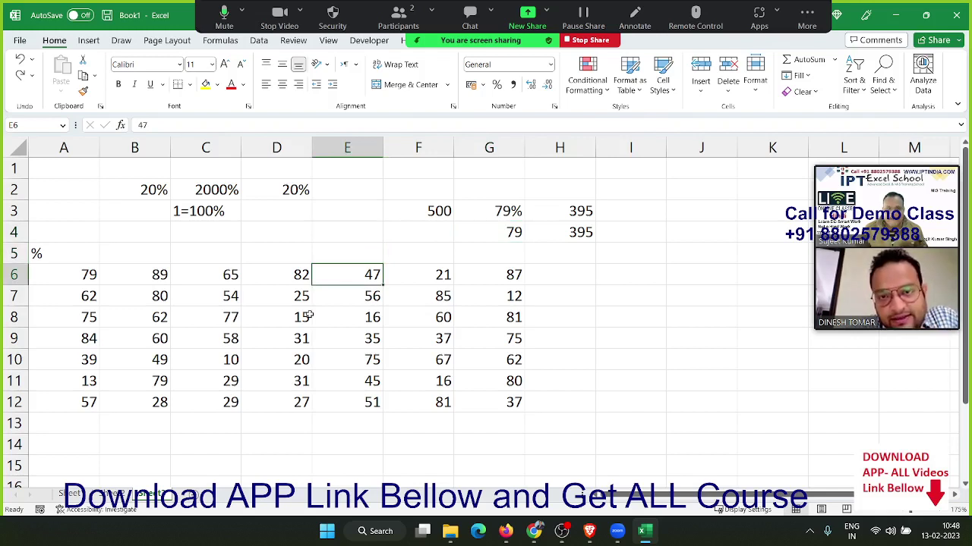
key("Left")
key("Right")
key("Right")
key("Right")
key("Right")
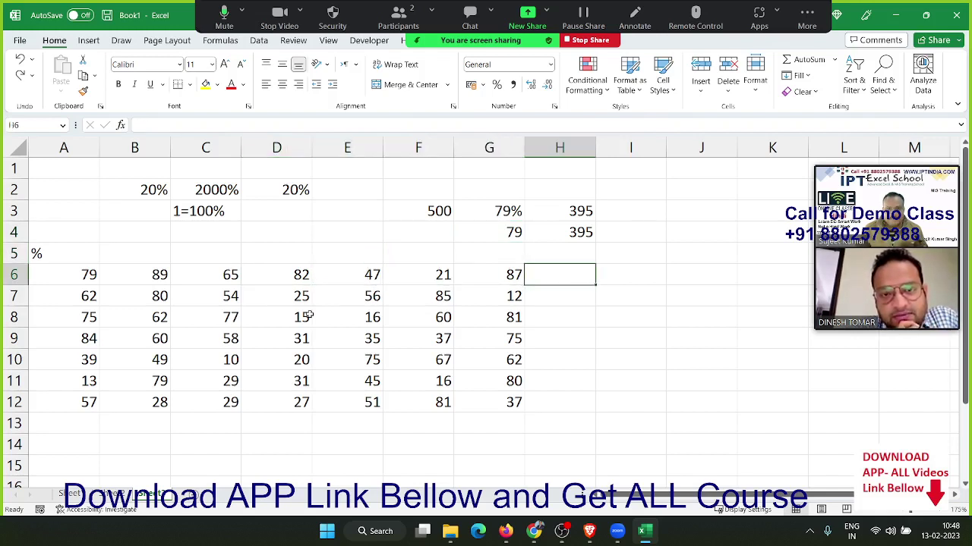
key("Left")
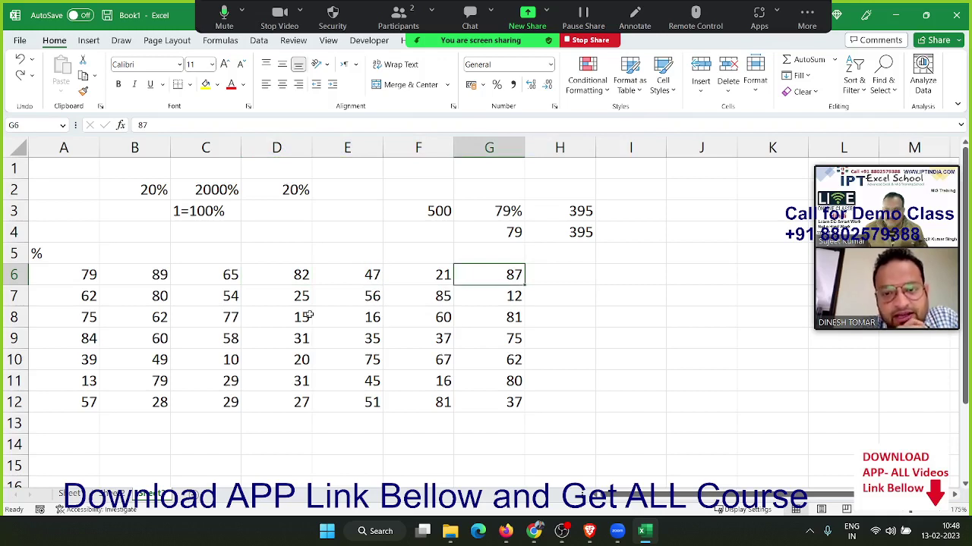
key("shift+Left")
key("shift+Left")
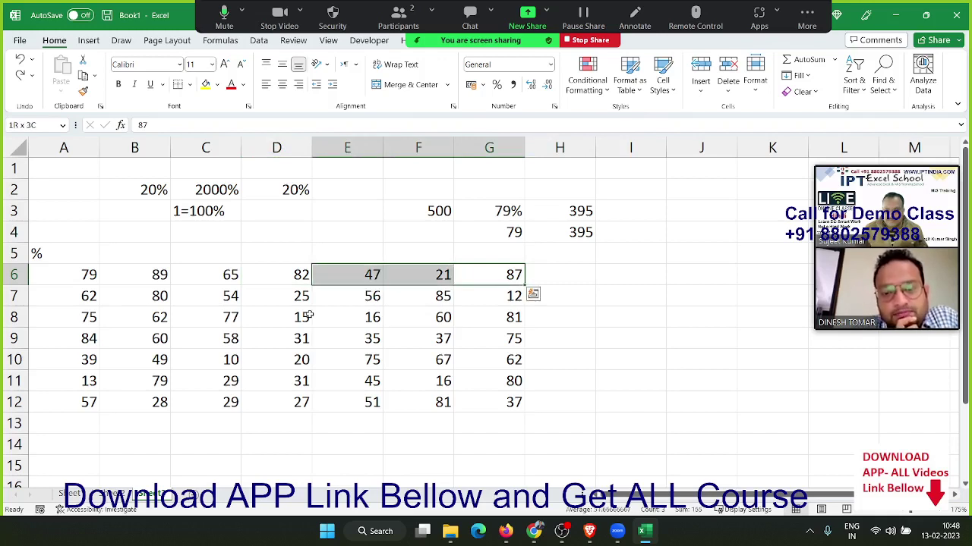
key("Right")
key("Left")
key("shift+Down")
key("shift+Down")
key("shift+Down")
key("shift+Down")
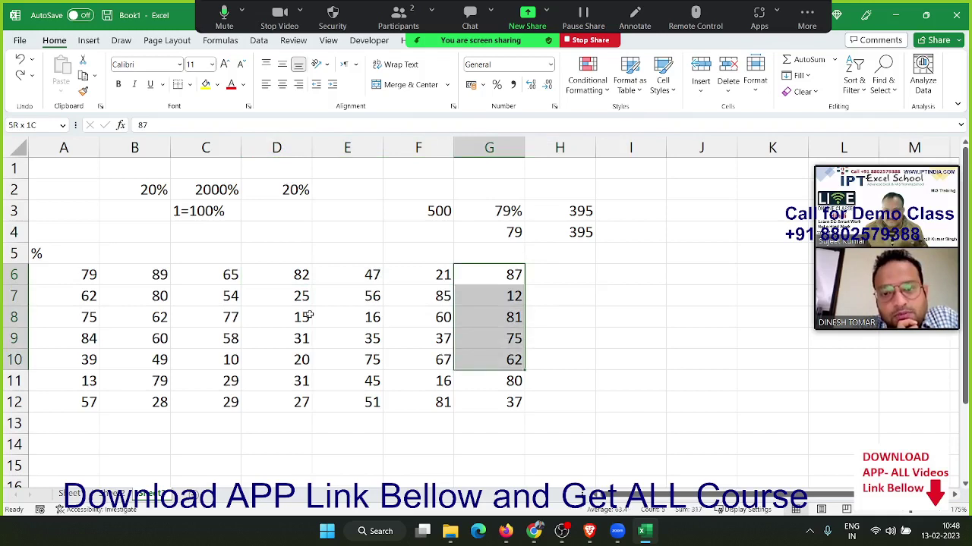
key("shift+Down")
key("shift+Down")
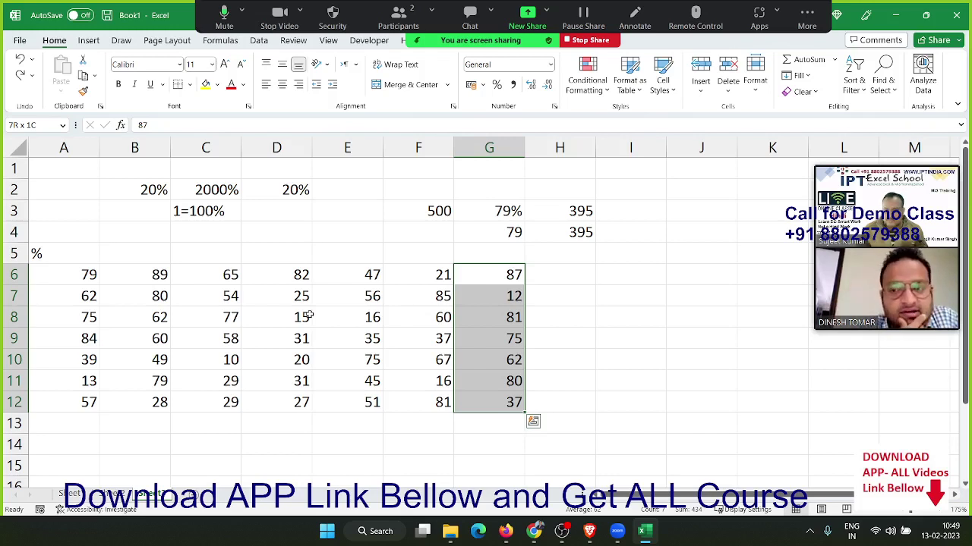
Step: Sum column G in G13 (434), then start and cancel a =G13* formula in H13
key("Down")
key("Down")
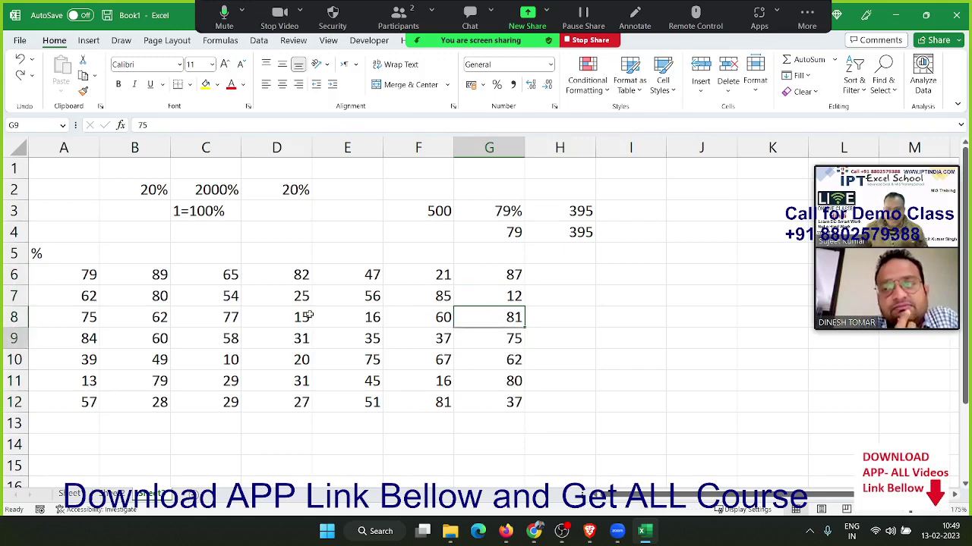
key("Down")
key("Down")
key("Down")
key("Down")
key("Down")
key("Up")
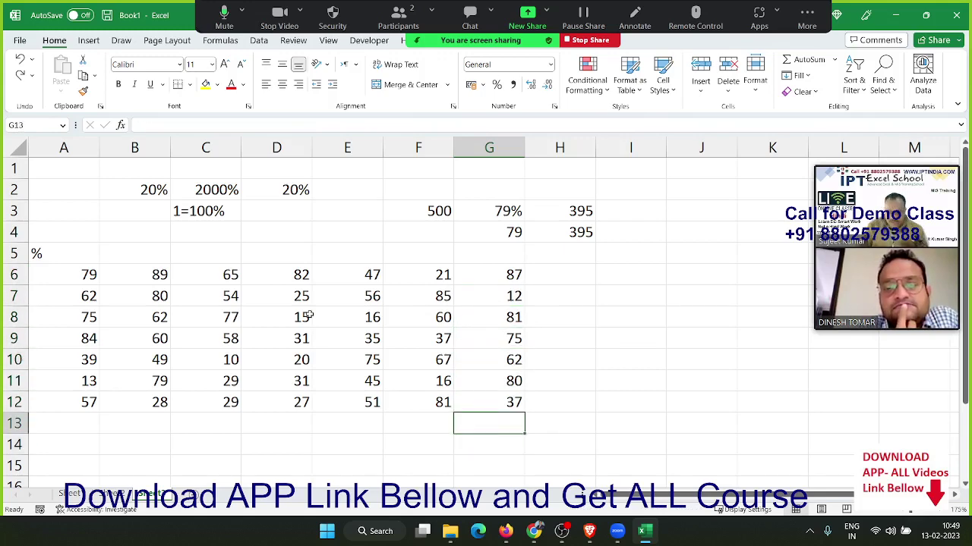
key("alt+equal")
key("Return")
key("Up")
key("Right")
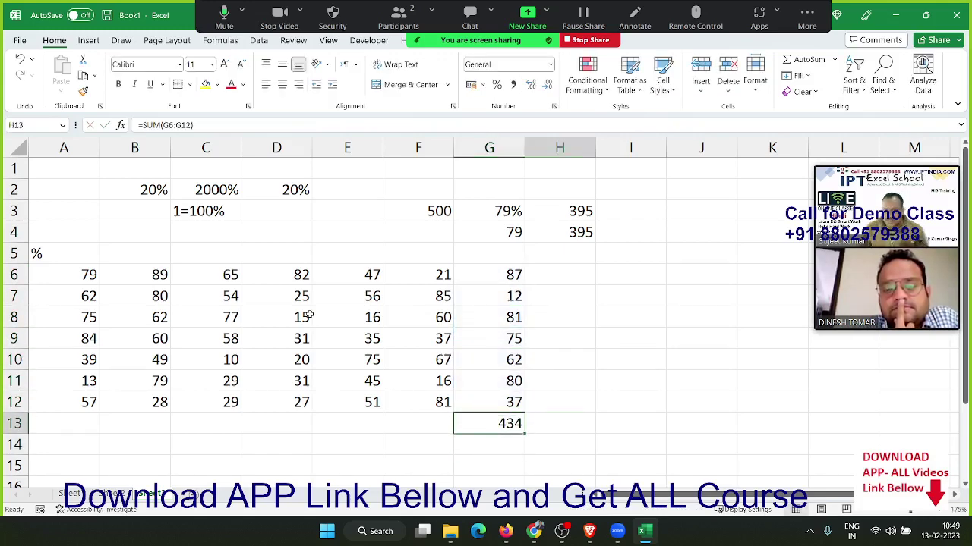
type("=")
key("Left")
type("*")
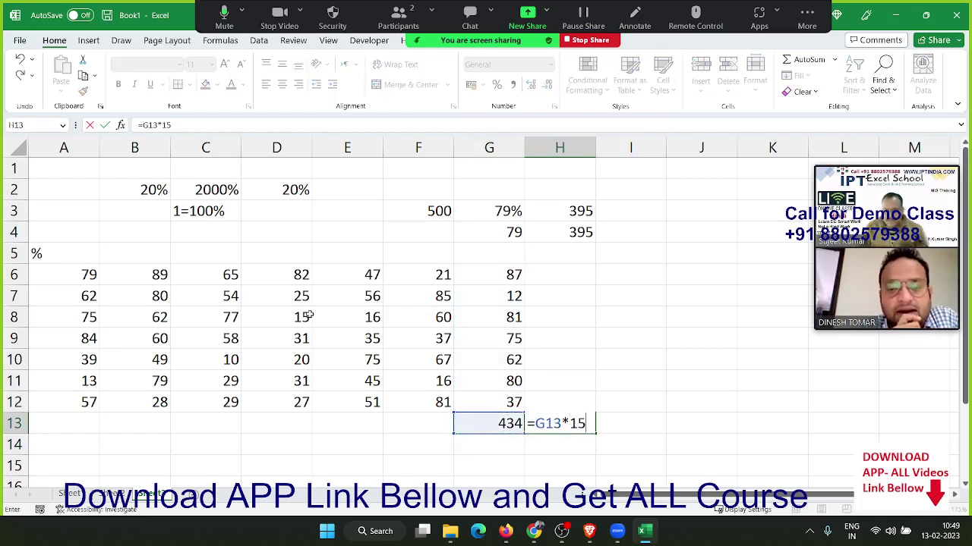
key("Escape")
Step: Delete the G13 total and select G6 down to G9
key("Left")
key("Delete")
key("Up")
key("Up")
key("Up")
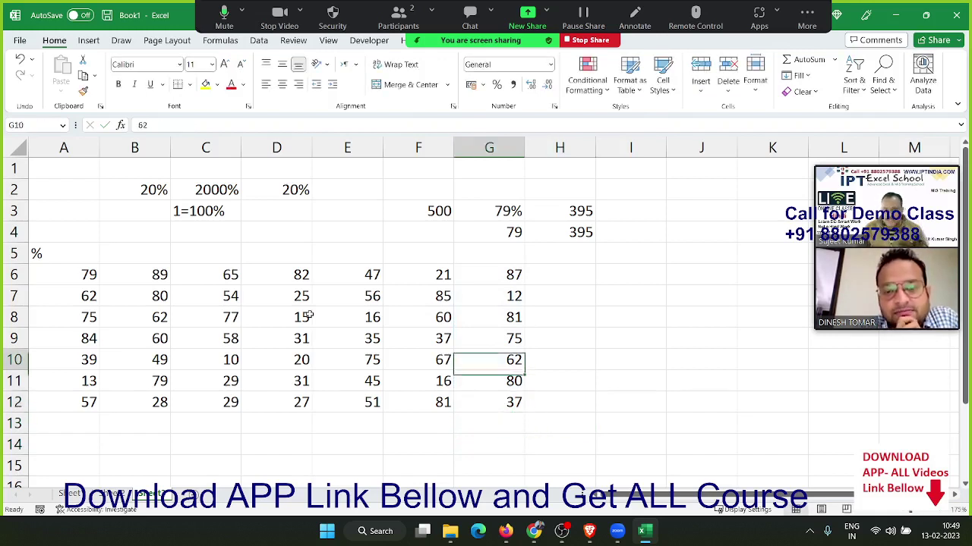
key("Up")
key("Up")
key("Up")
key("Up")
key("Up")
key("Down")
key("Down")
key("Up")
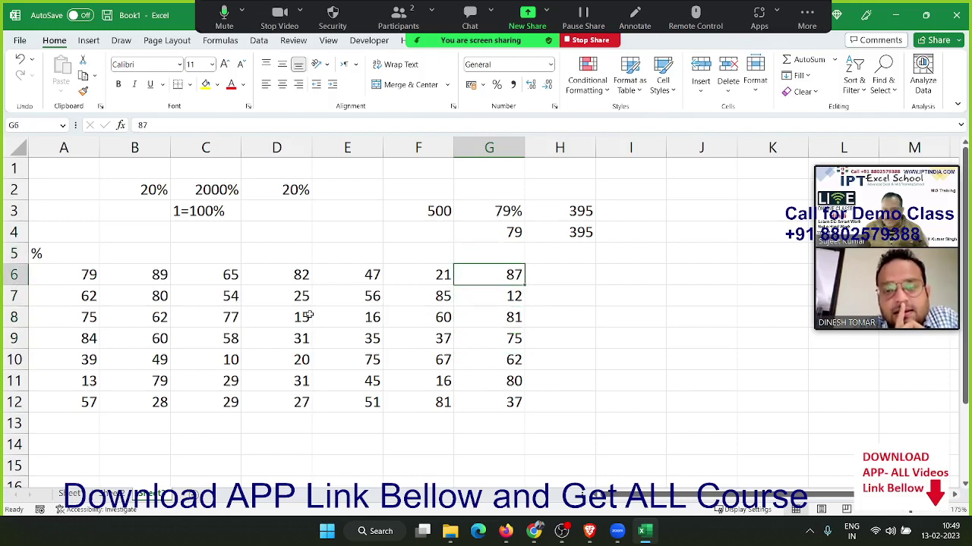
key("shift+Down")
key("shift+Down")
key("shift+Down")
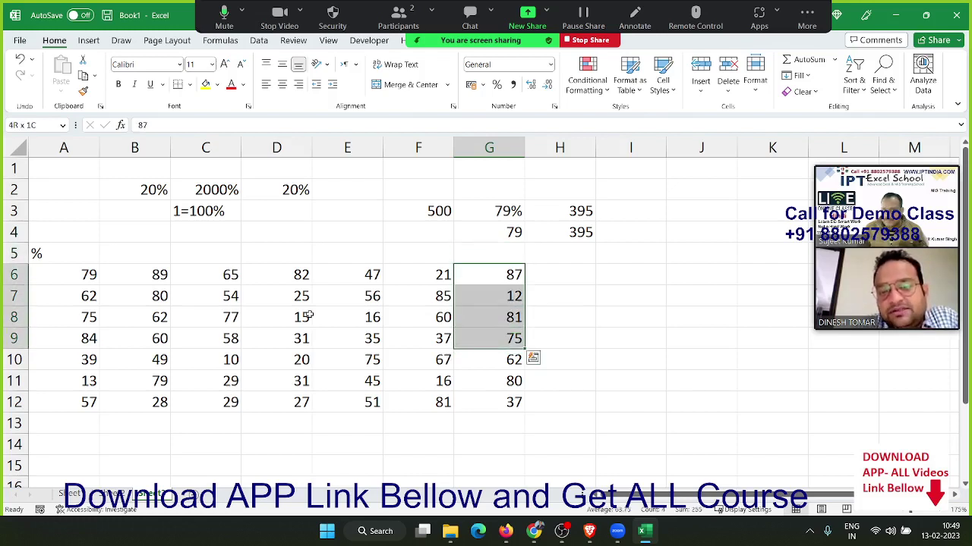
key("Right")
key("Right")
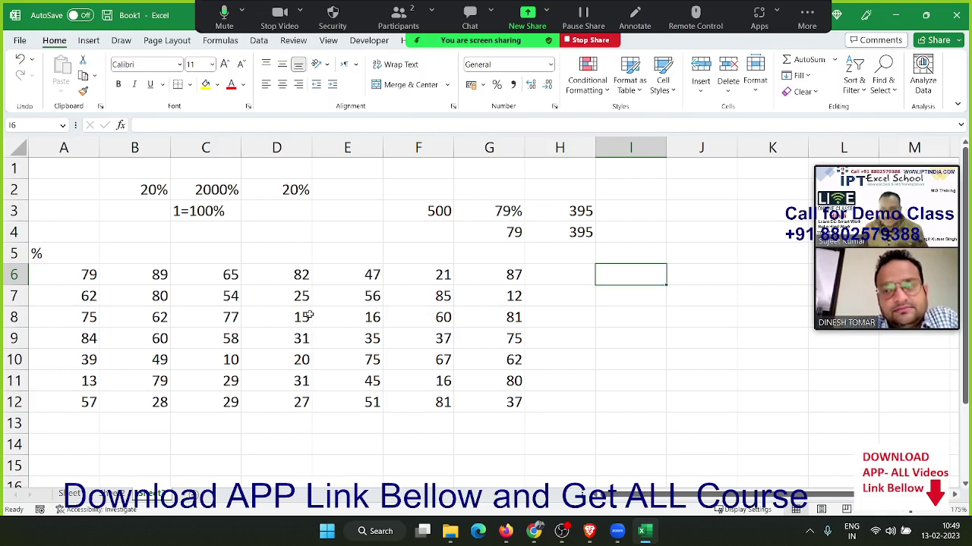
Step: Change A6 to 0.79, then undo so it reads 79 again
left_click(65, 288)
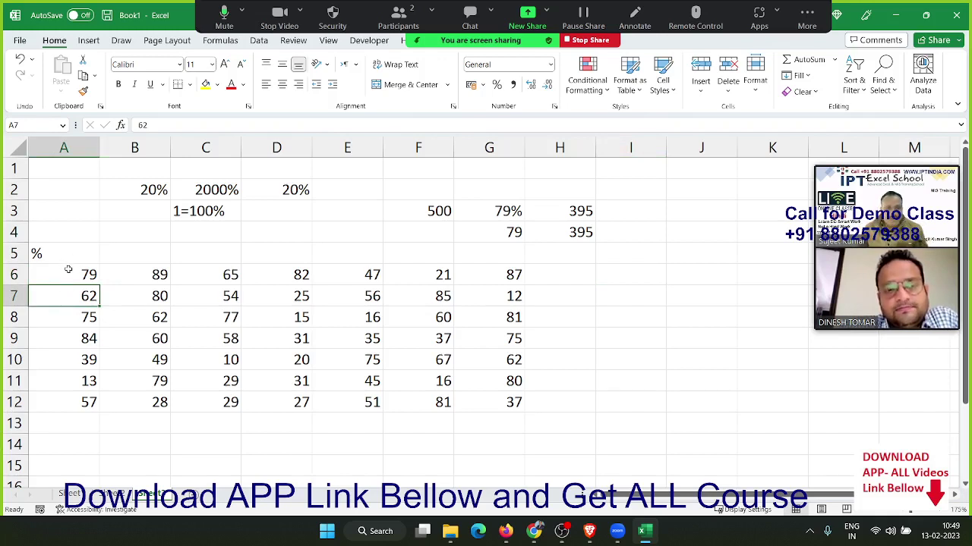
left_click(88, 316)
left_click(202, 360)
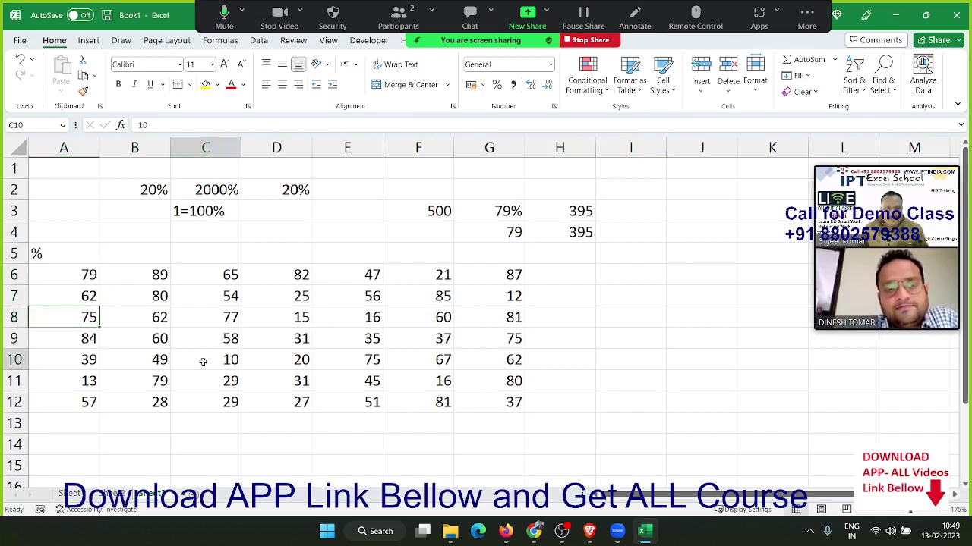
left_click(568, 343)
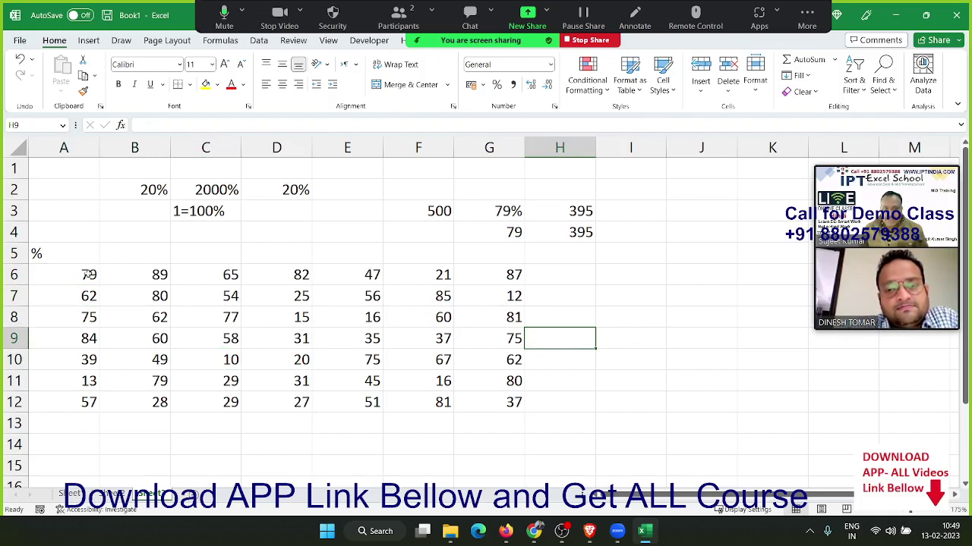
left_click(60, 271)
type("0.79")
key("Return")
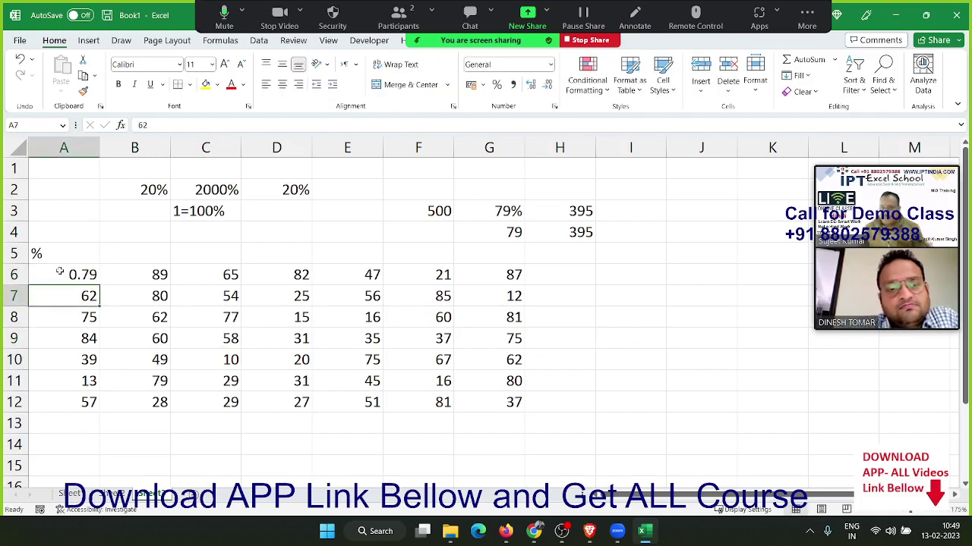
key("ctrl+z")
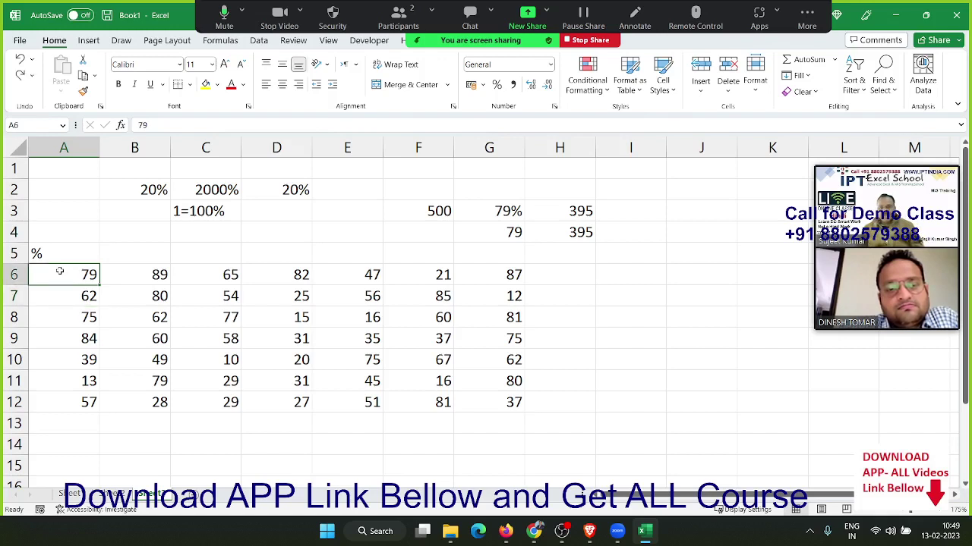
Step: Enter 100 in J8 and copy it
left_click(698, 322)
type("100")
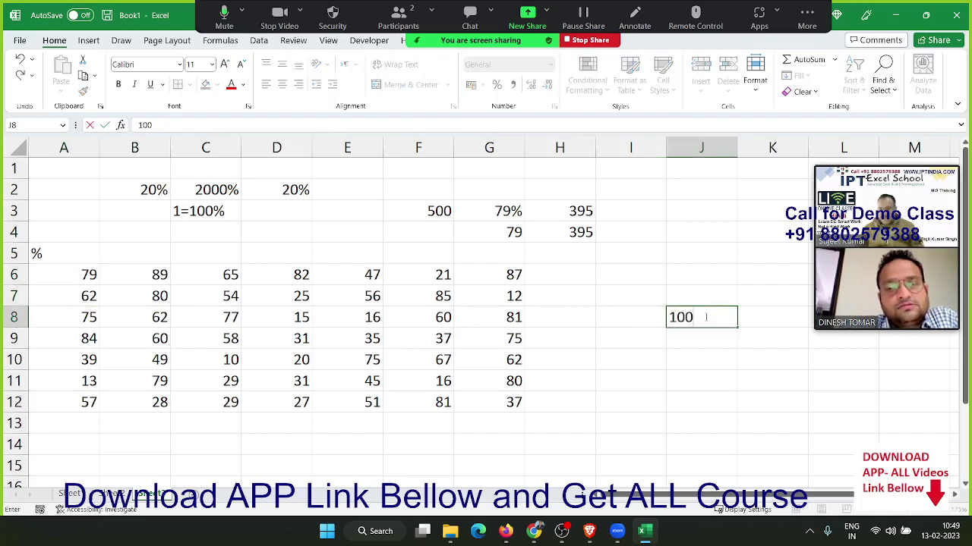
type("%")
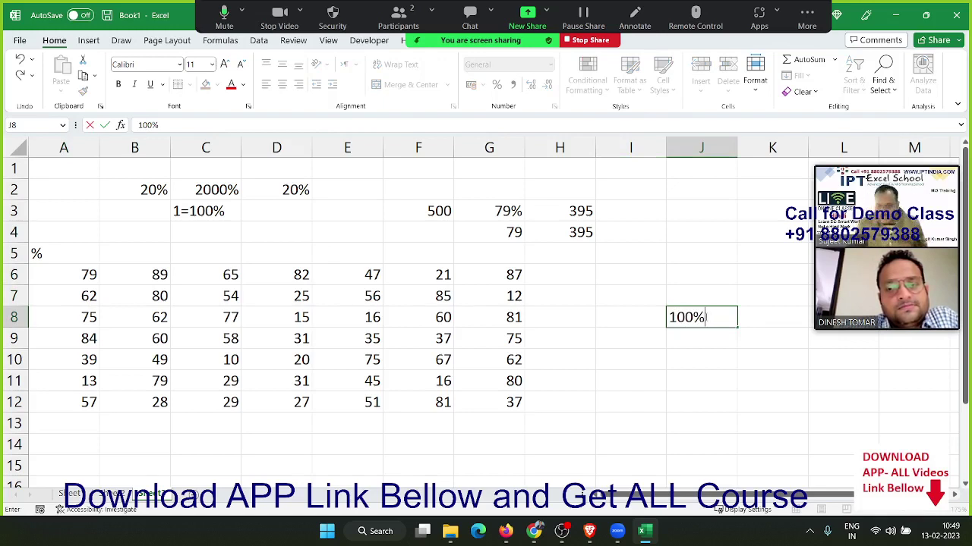
key("BackSpace")
left_click(704, 316)
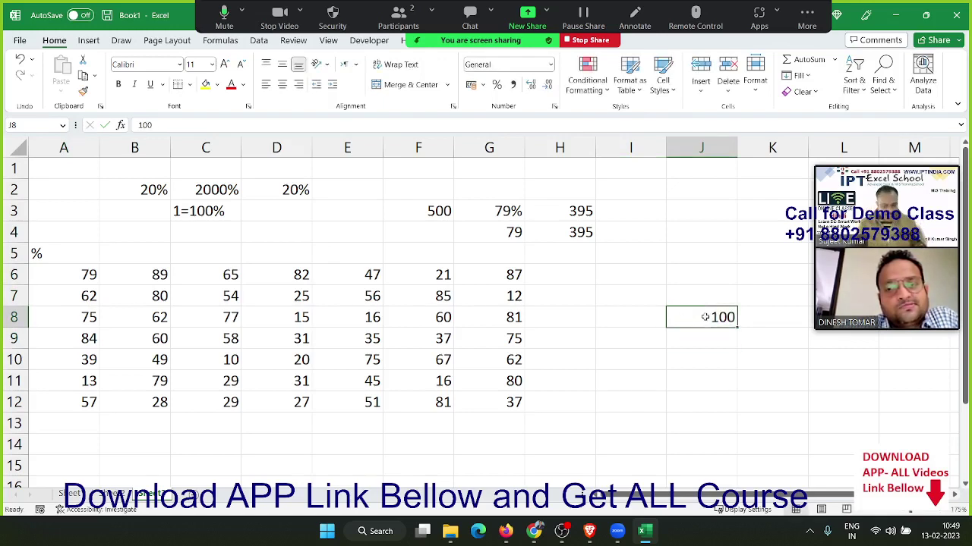
key("ctrl+c")
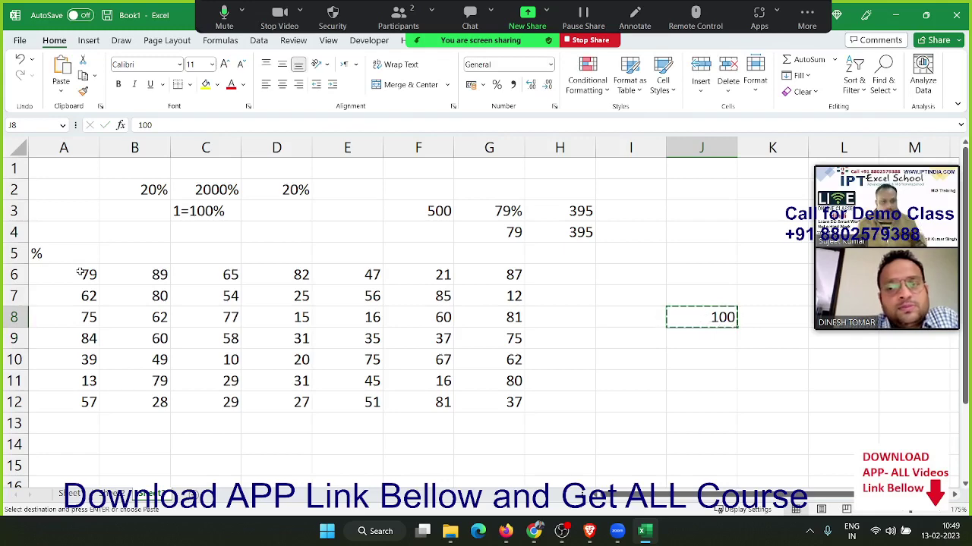
left_click_drag(79, 271, 502, 400)
right_click(505, 396)
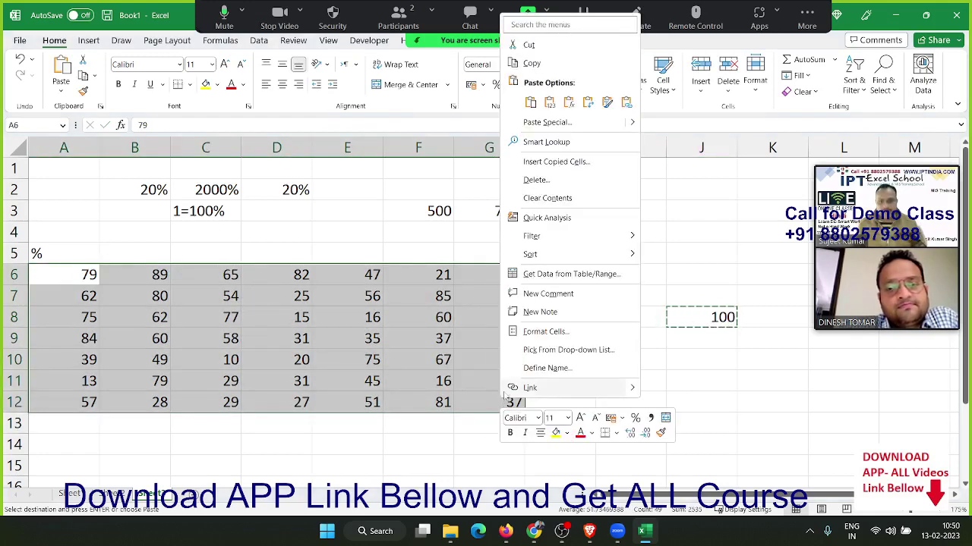
left_click(542, 128)
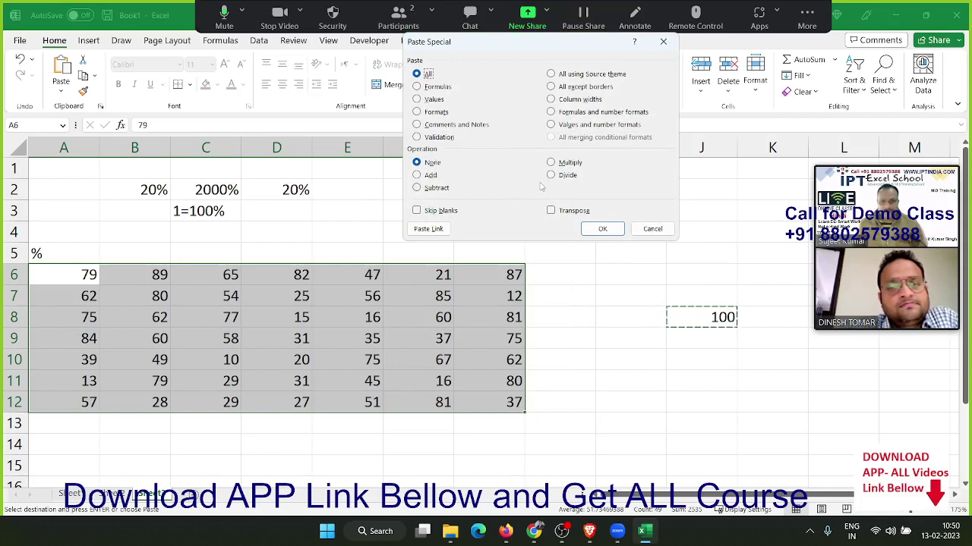
left_click(568, 175)
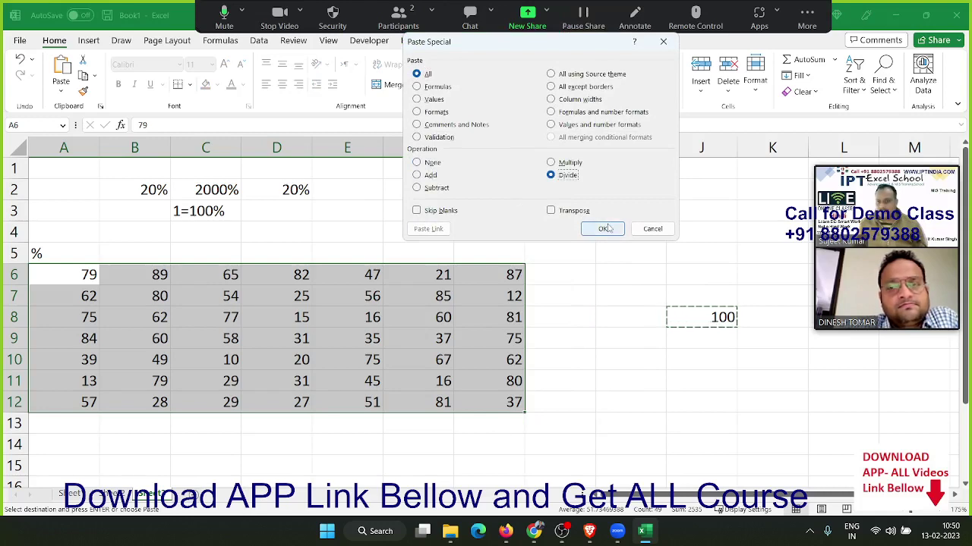
left_click(604, 228)
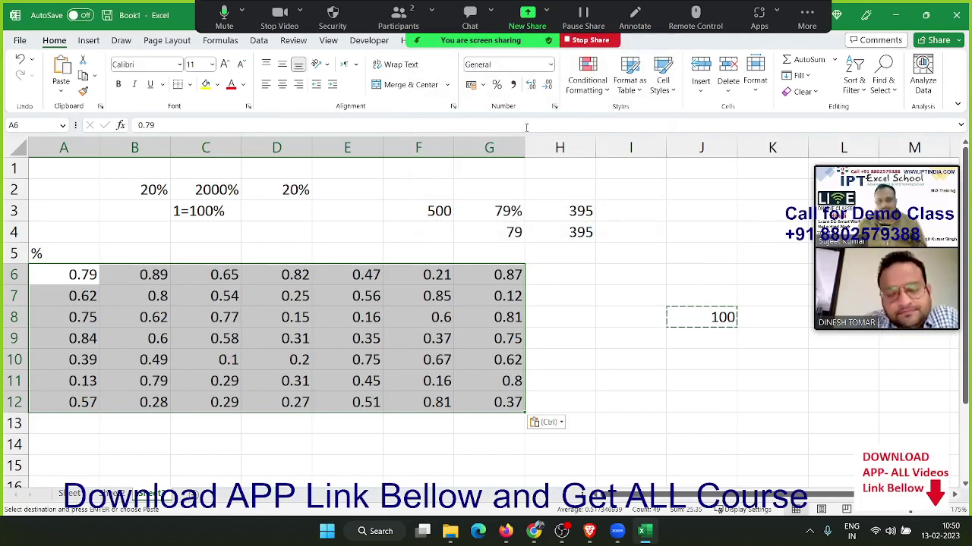
left_click(497, 85)
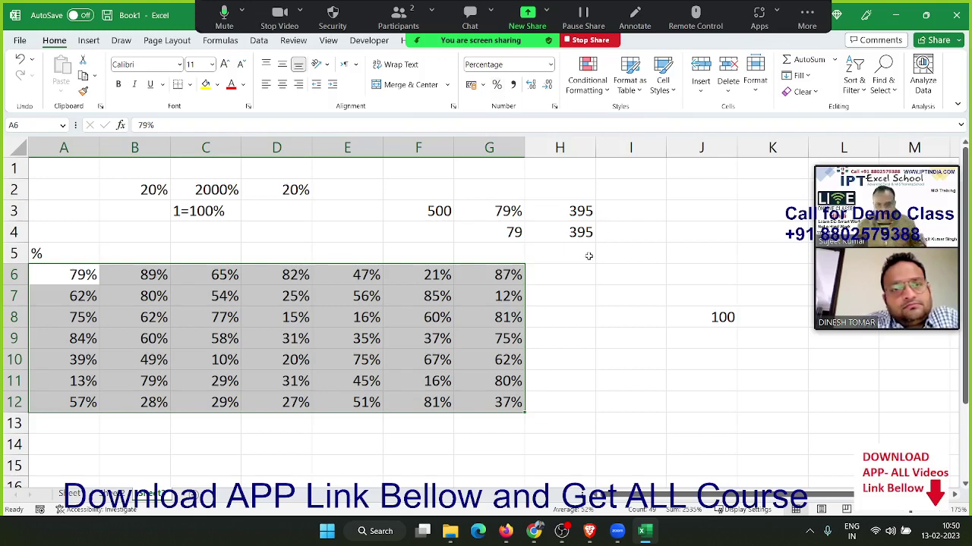
key("ctrl+z")
key("ctrl+z")
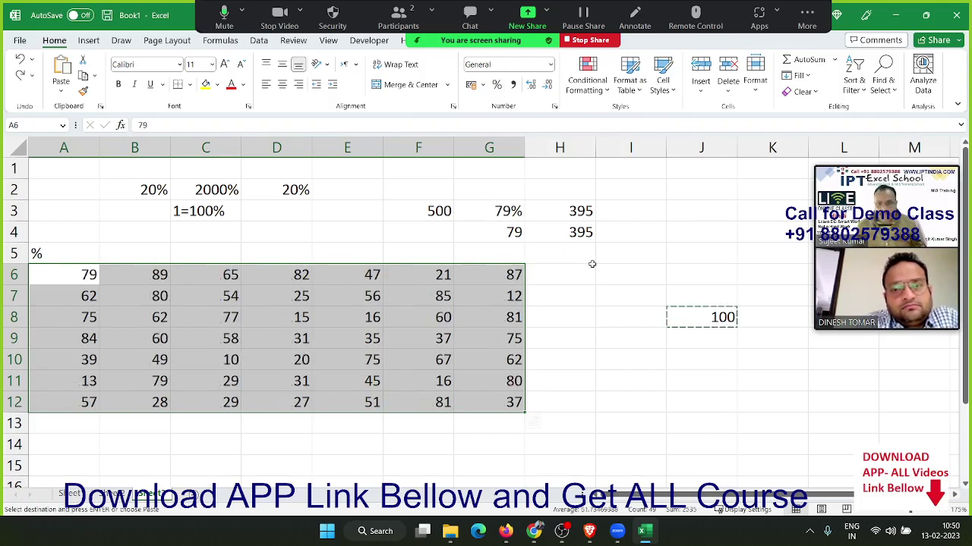
Step: Cancel the pending J8 copy and enter =G6*15% in H6
left_click(568, 286)
left_click(797, 321)
left_click(725, 312)
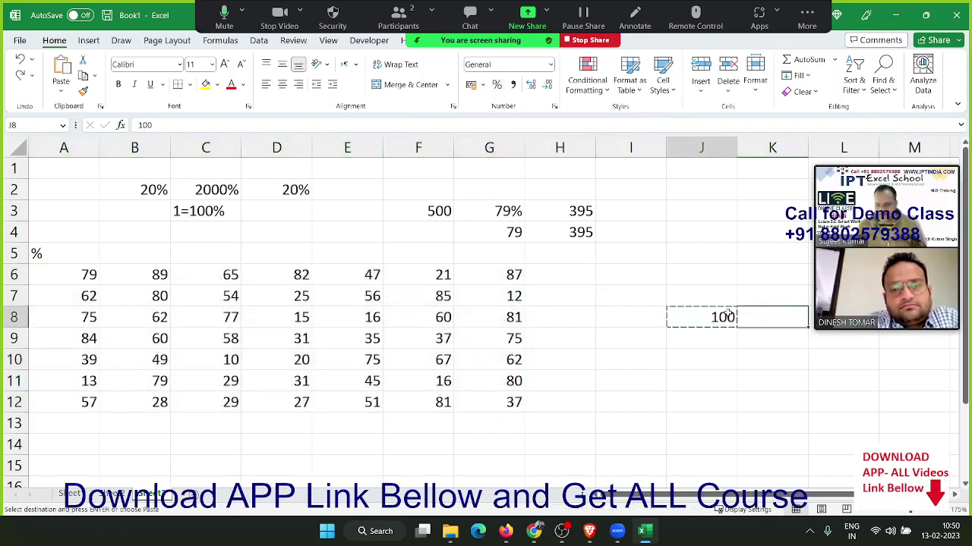
key("Escape")
key("Left")
key("Left")
key("Left")
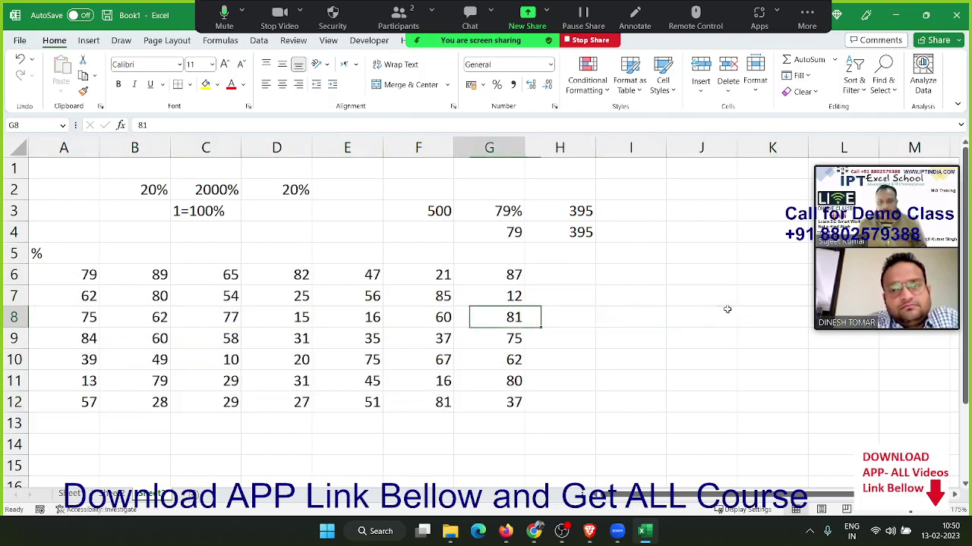
key("Up")
key("Right")
key("Up")
type("=")
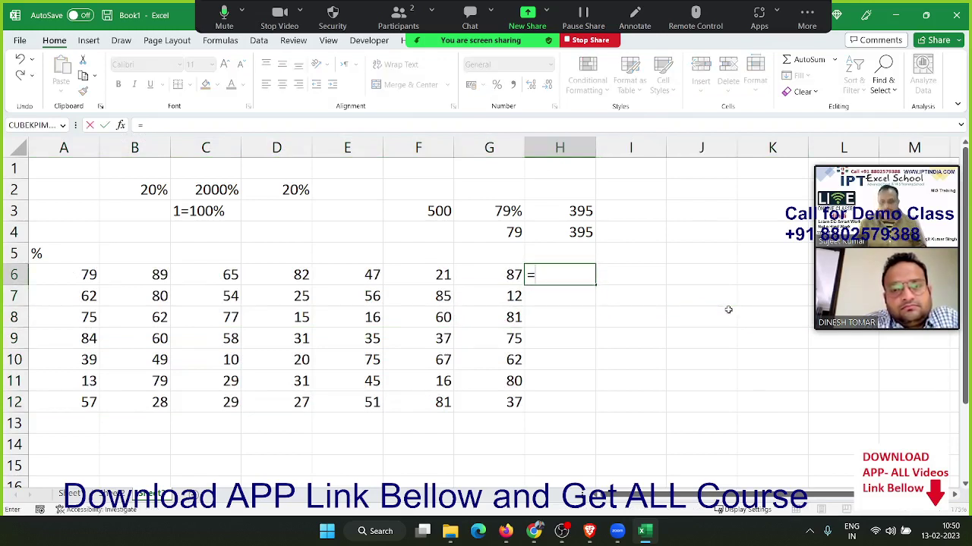
key("Left")
type("*15")
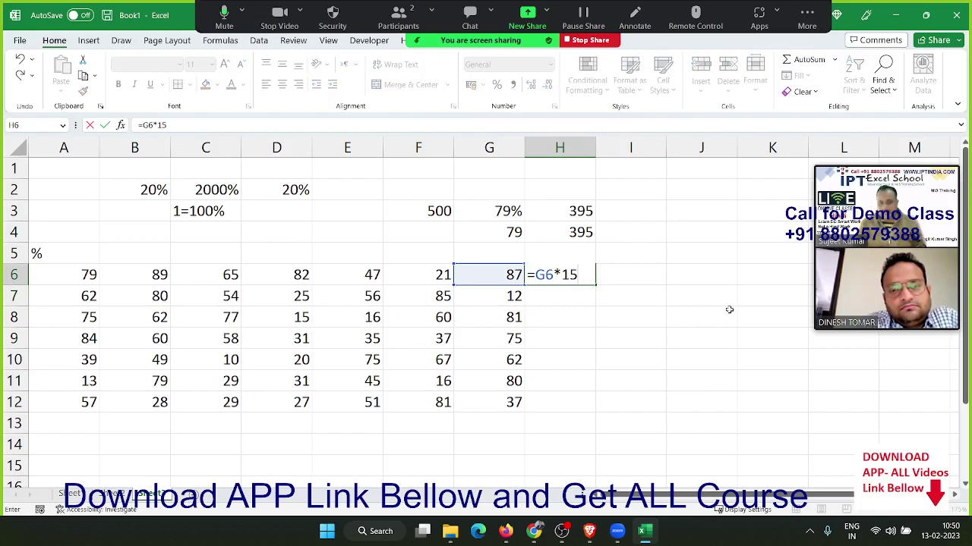
type("%")
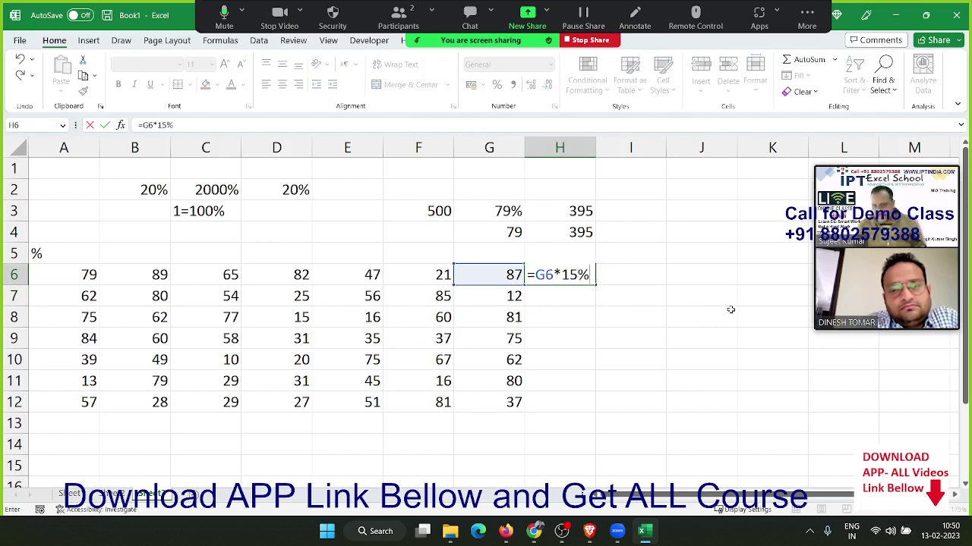
key("Return")
key("Up")
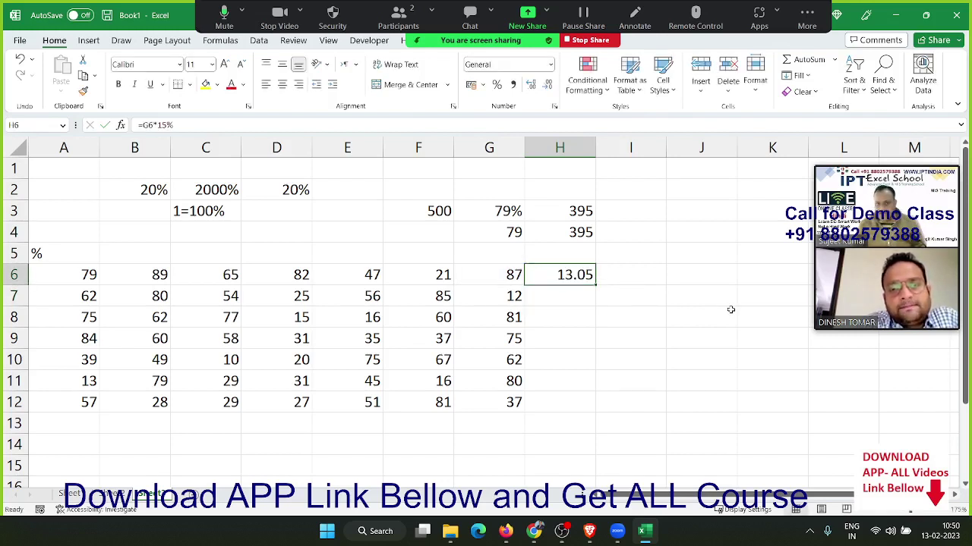
Step: Fill the 15% formula down to H12 and copy the results H6:H12
double_click(595, 284)
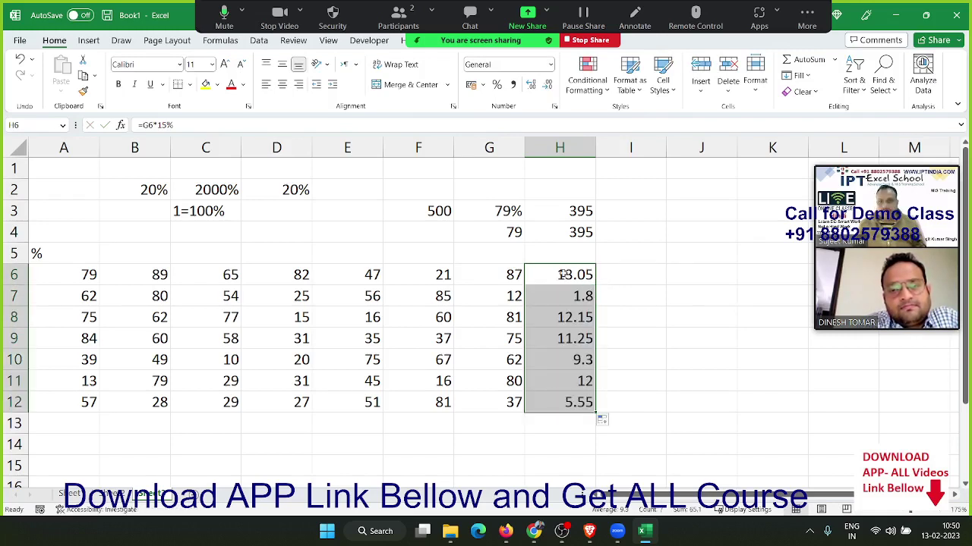
left_click(565, 274)
left_click_drag(618, 276, 646, 377)
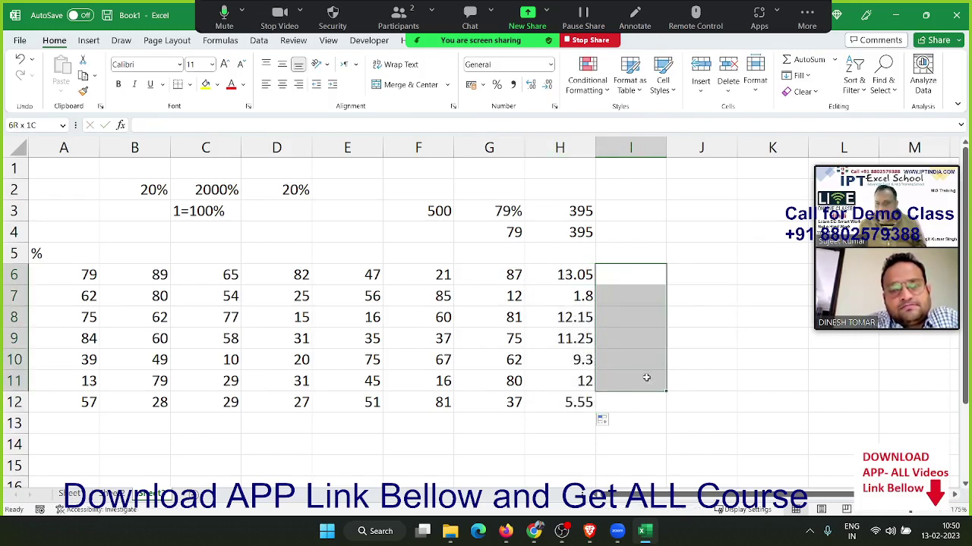
left_click_drag(465, 276, 481, 369)
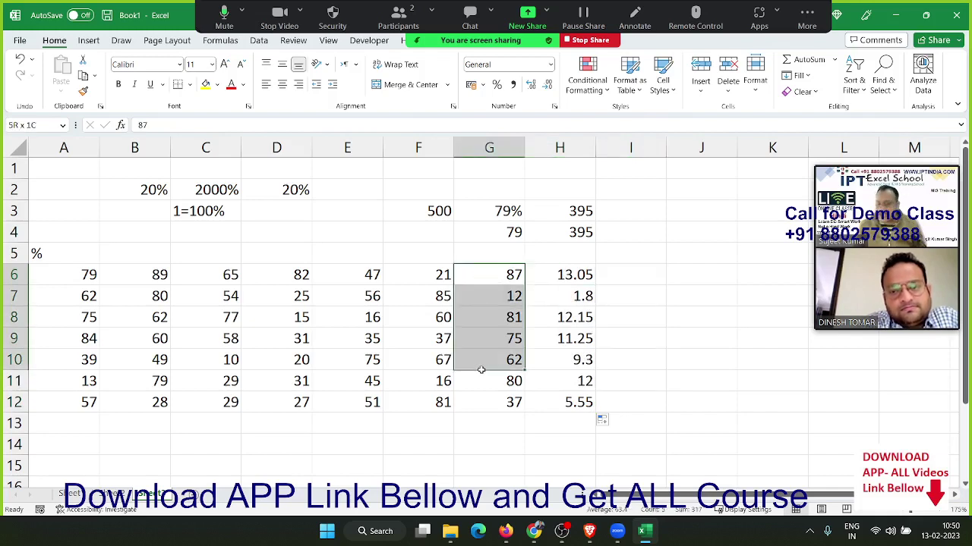
left_click_drag(574, 276, 603, 417)
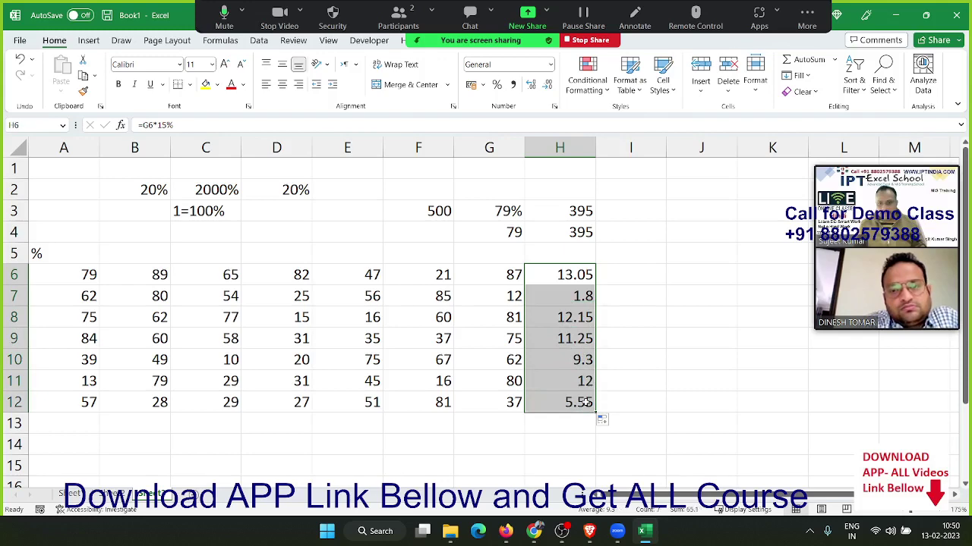
key("ctrl+c")
left_click(499, 273)
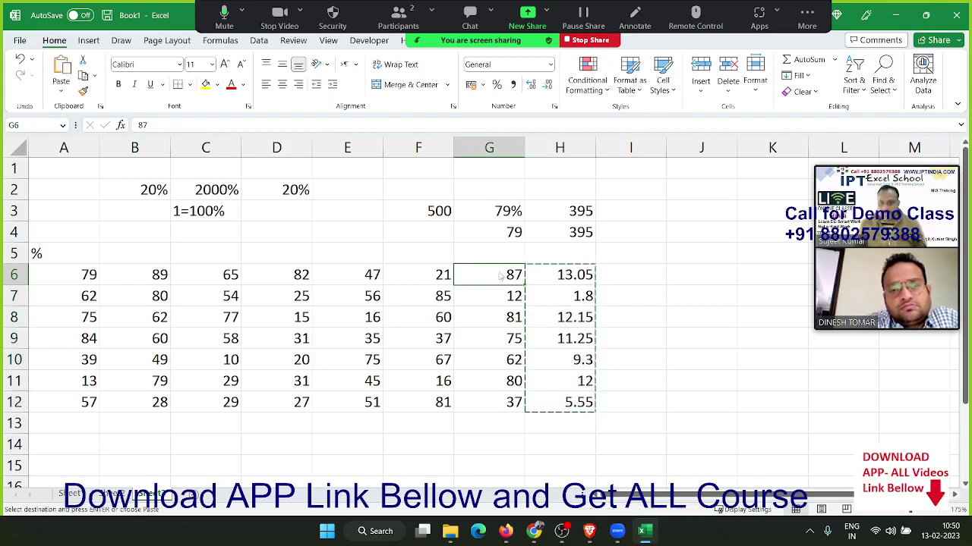
right_click(498, 274)
left_click(543, 240)
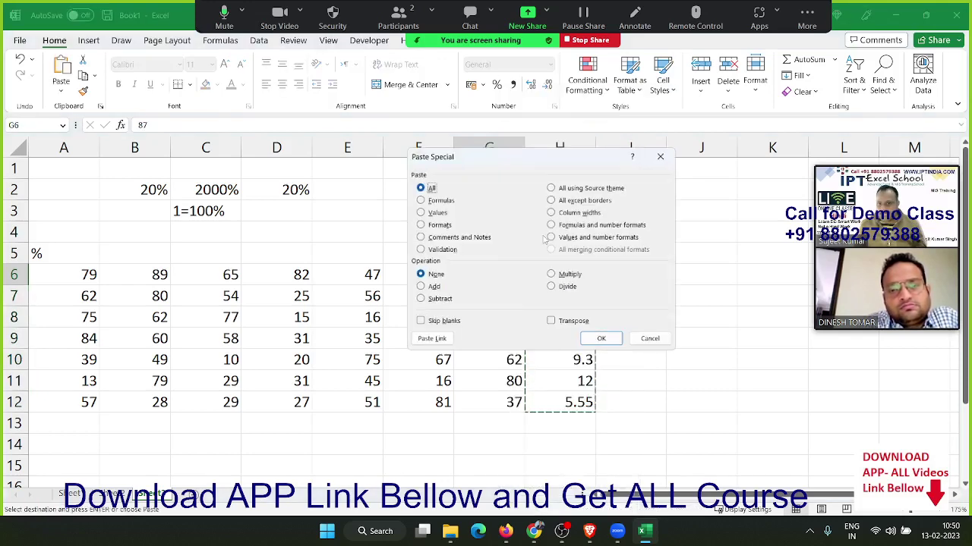
left_click(434, 211)
left_click_drag(523, 164, 299, 162)
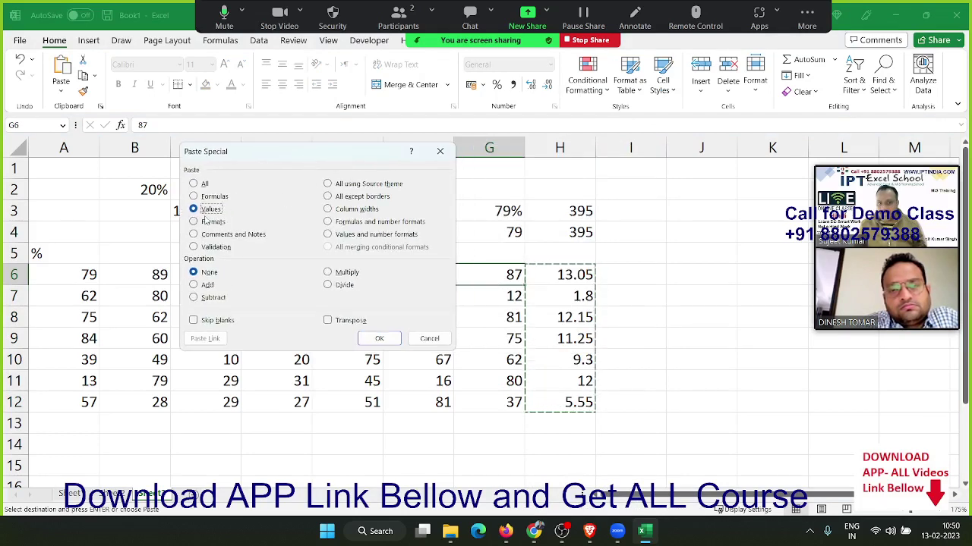
left_click(212, 300)
left_click(381, 339)
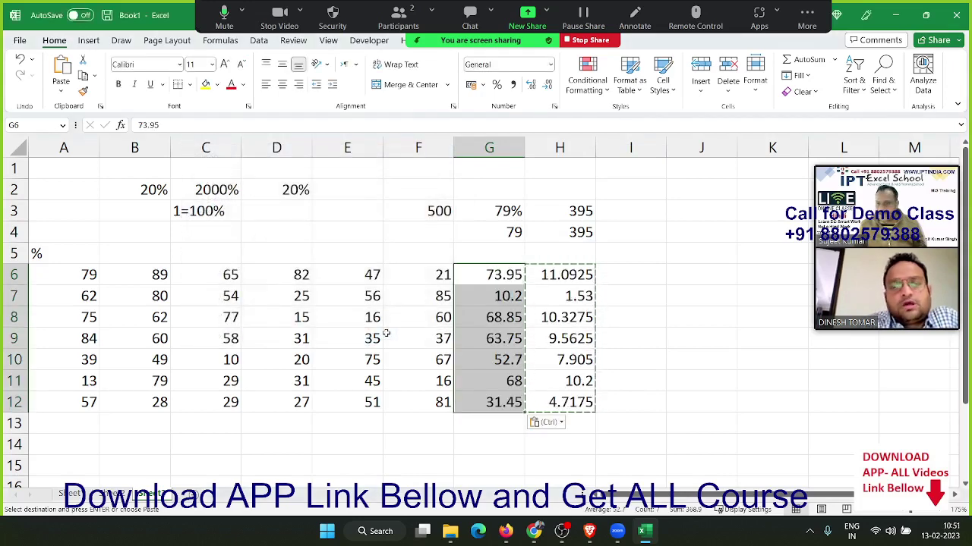
key("ctrl+z")
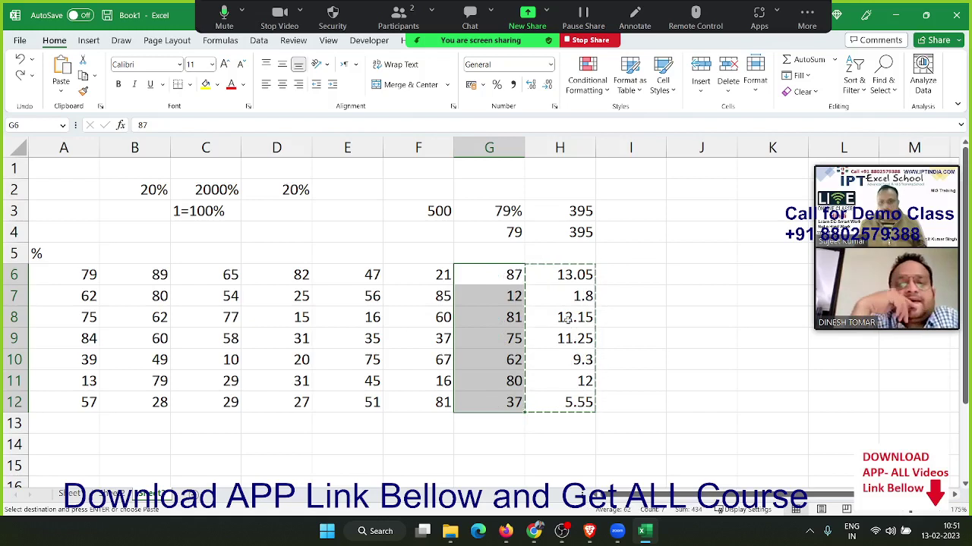
Step: Enter a G6 minus H6 subtraction formula in cell I6
left_click(641, 278)
type("=")
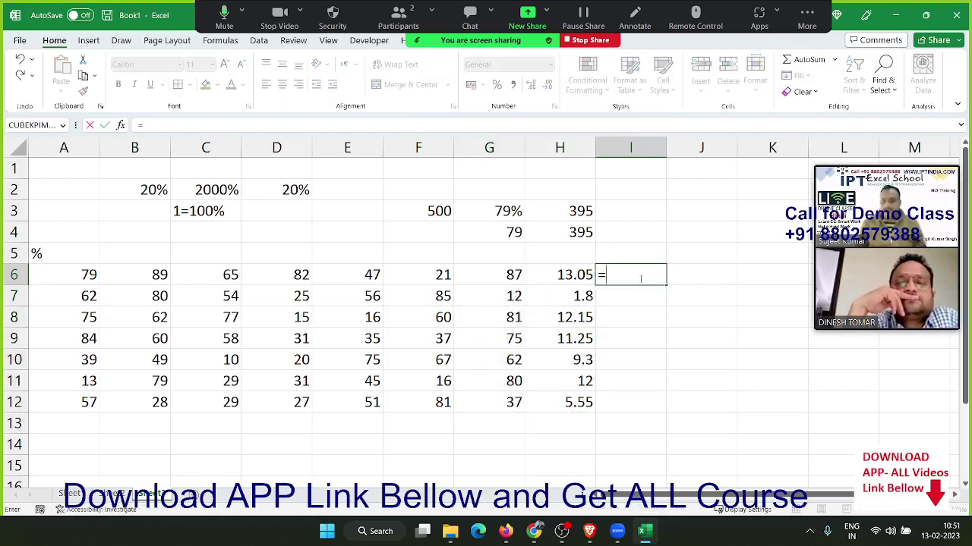
key("Left")
key("Left")
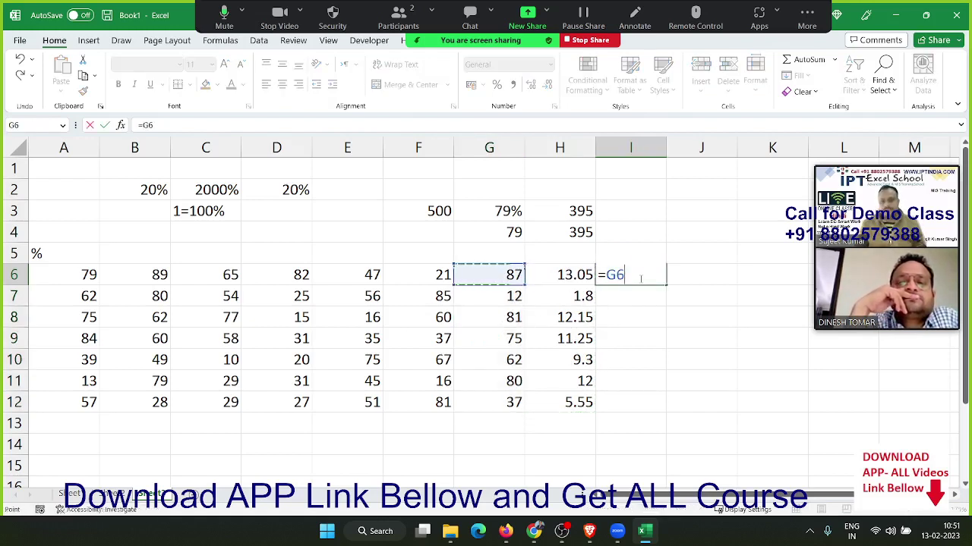
type("-")
key("Left")
key("Return")
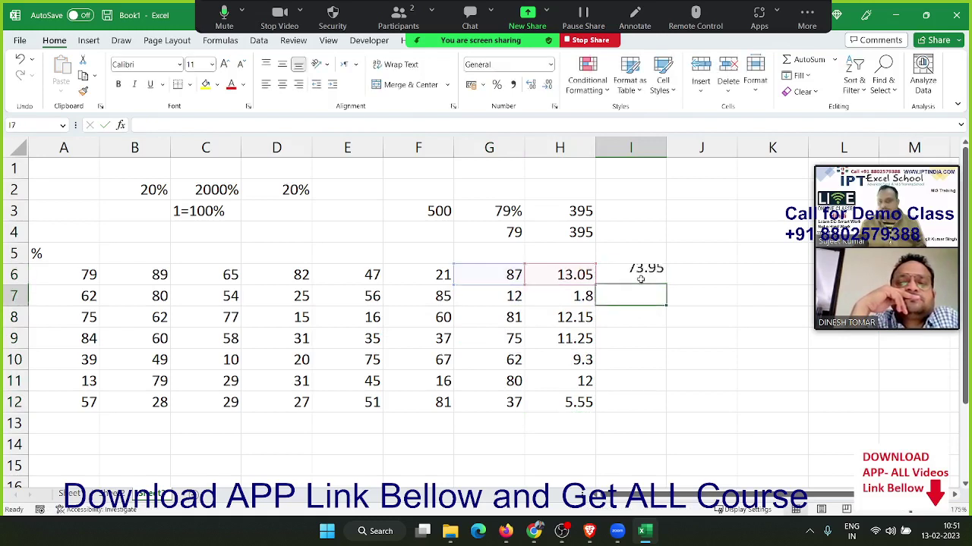
Step: Clear the earlier results in H6:I12
left_click(641, 278)
key("shift+Down")
key("shift+Down")
key("shift+Down")
key("shift+Down")
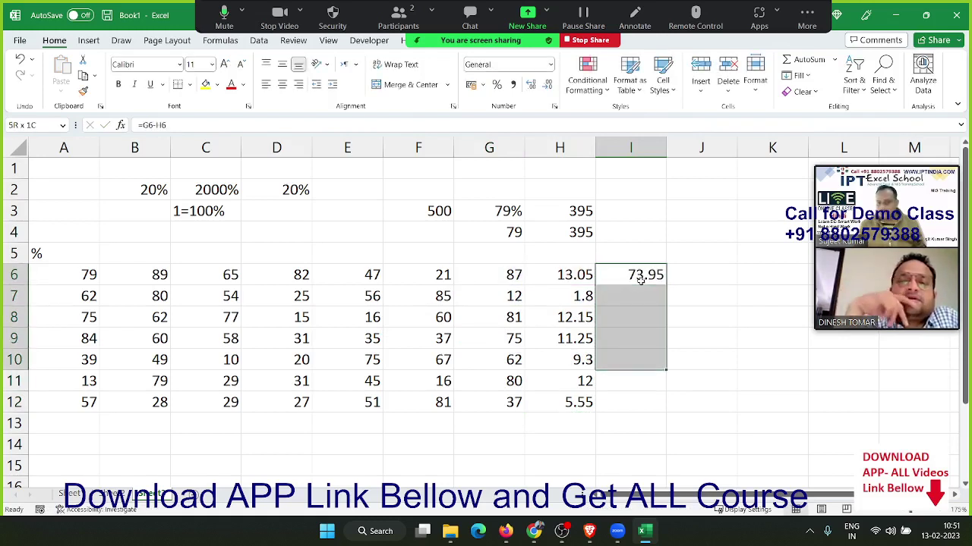
key("shift+Down")
key("shift+Down")
key("Left")
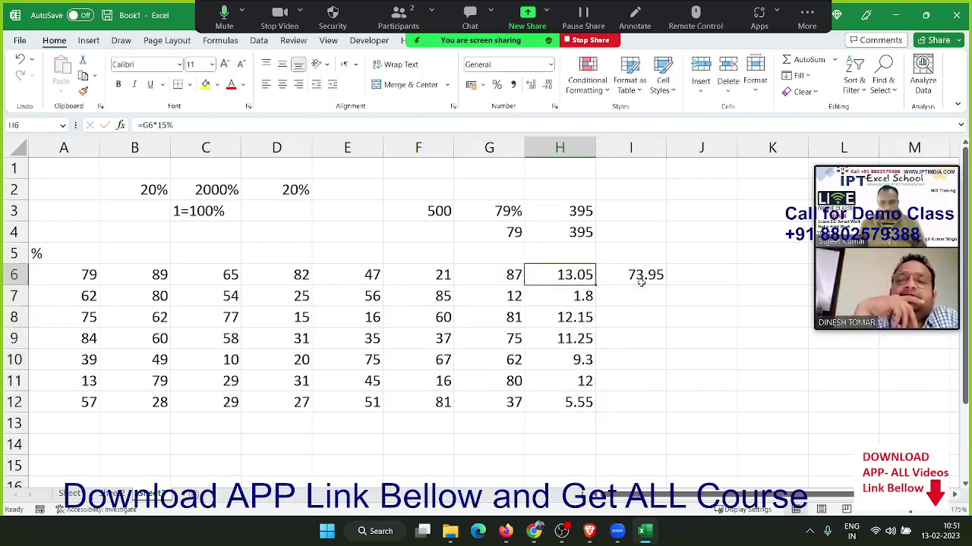
key("shift+Right")
key("ctrl+shift+Down")
key("Delete")
key("Left")
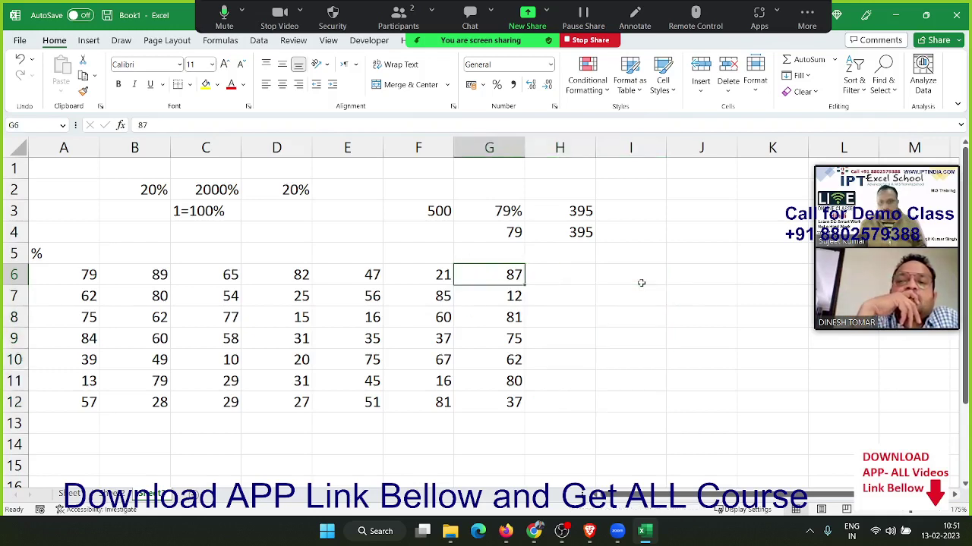
Step: Rebuild H6:H12 with =G6*15% (13.05 to 5.55) and copy the range
key("Right")
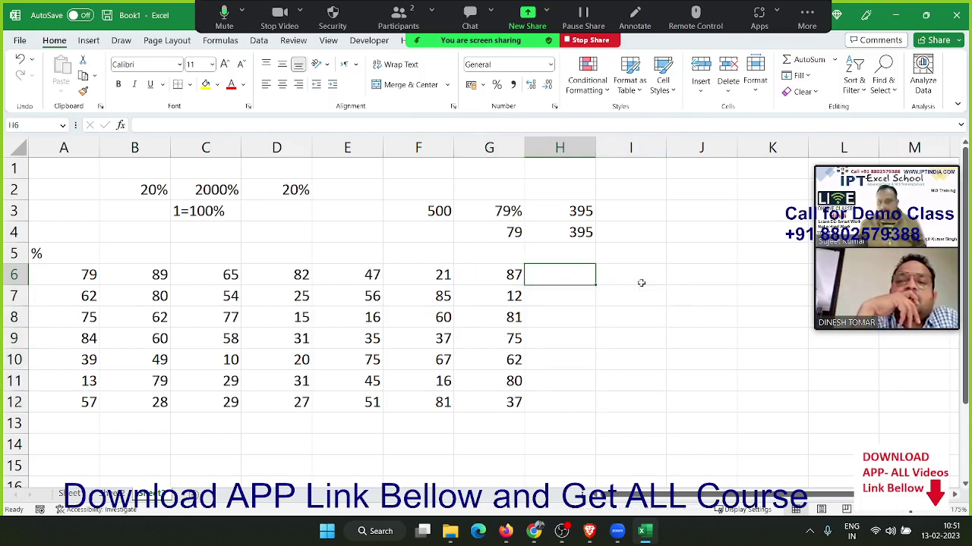
type("=")
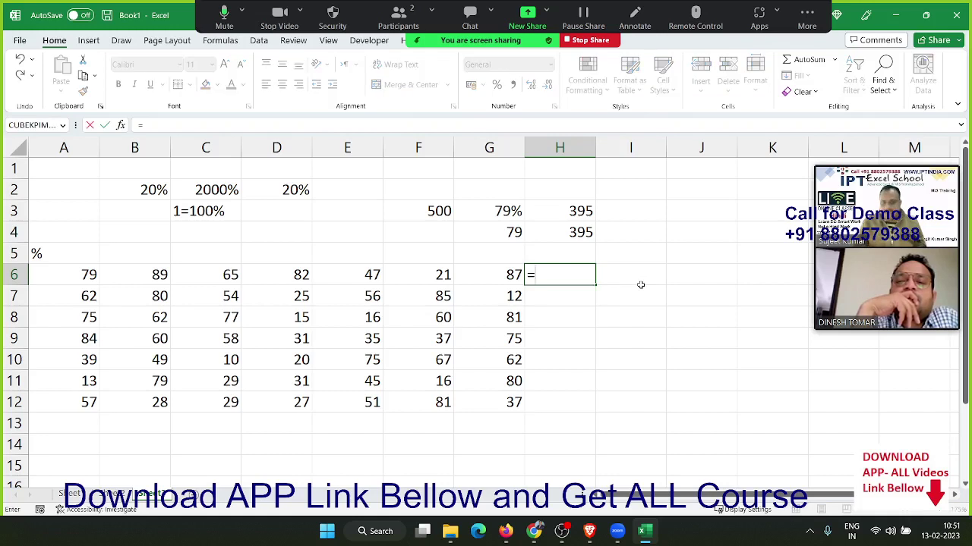
key("Left")
type("*15")
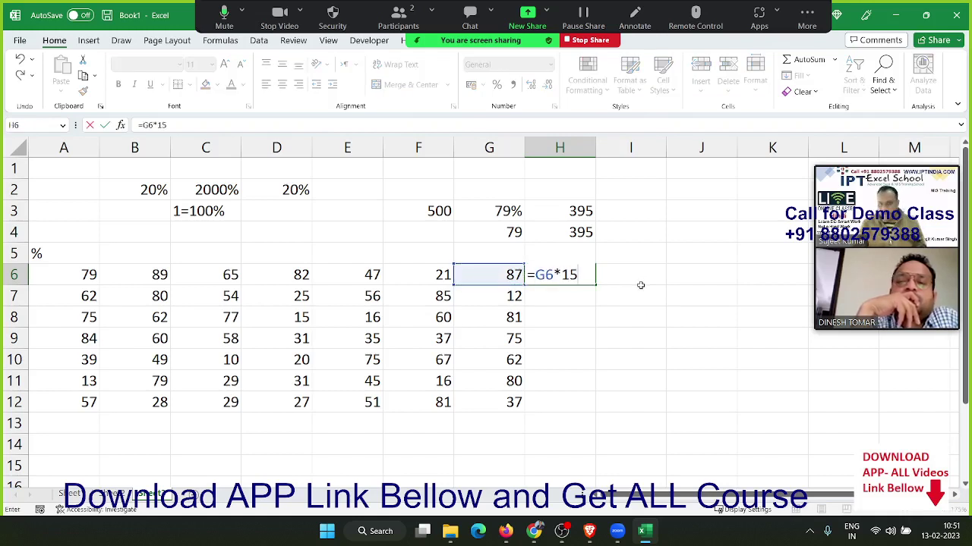
type("%")
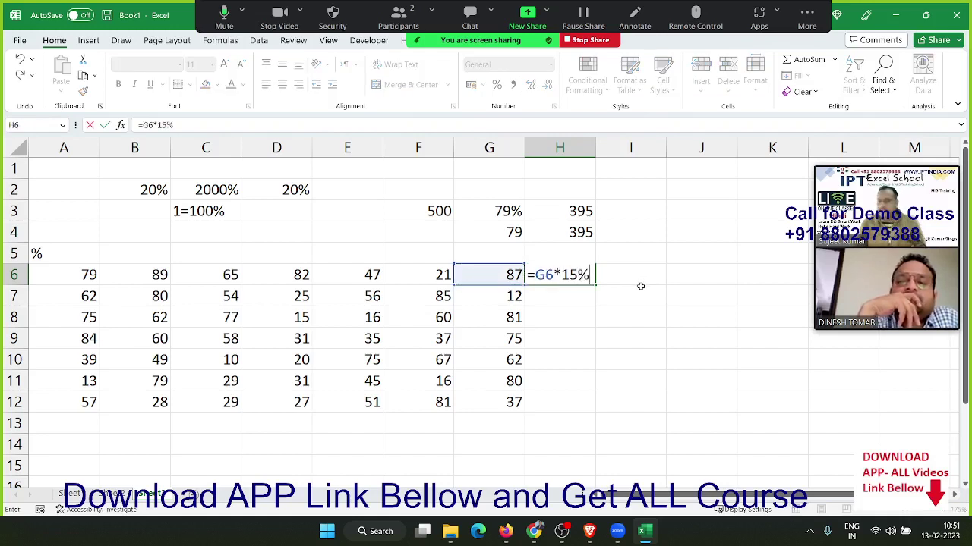
key("Return")
key("Up")
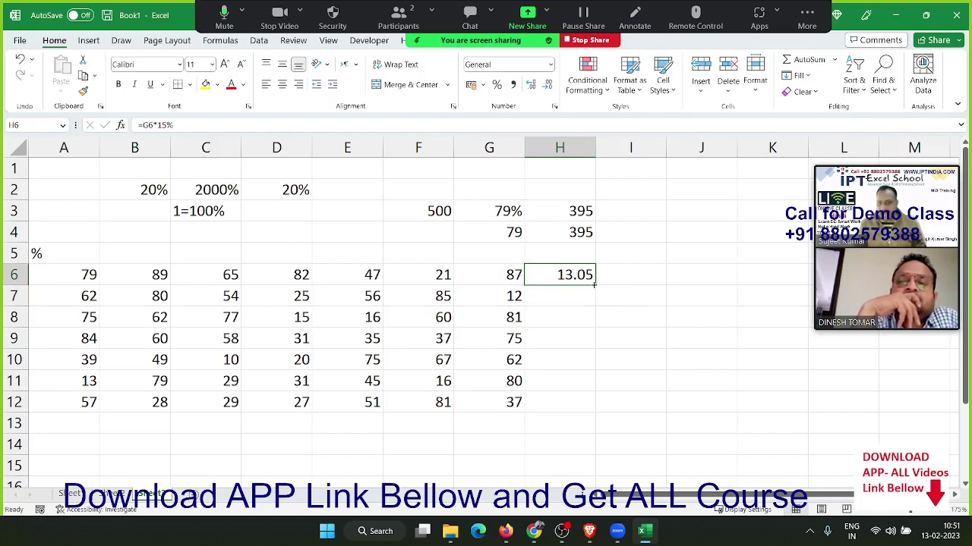
double_click(594, 284)
key("ctrl+c")
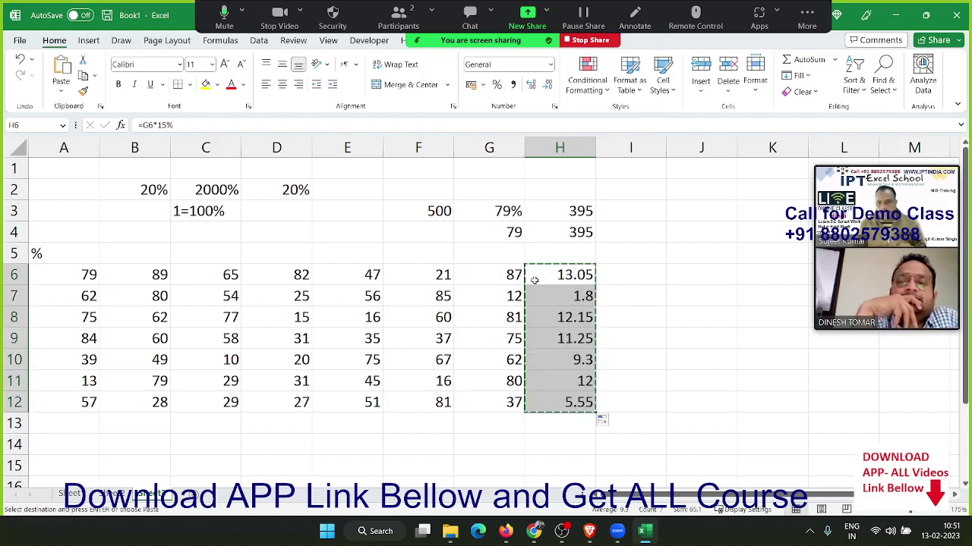
left_click(511, 278)
right_click(510, 278)
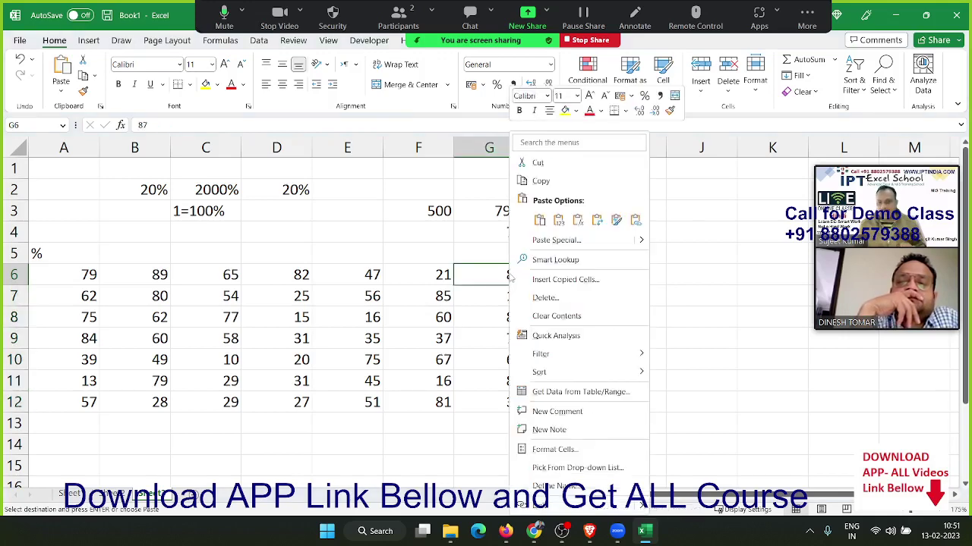
left_click(548, 242)
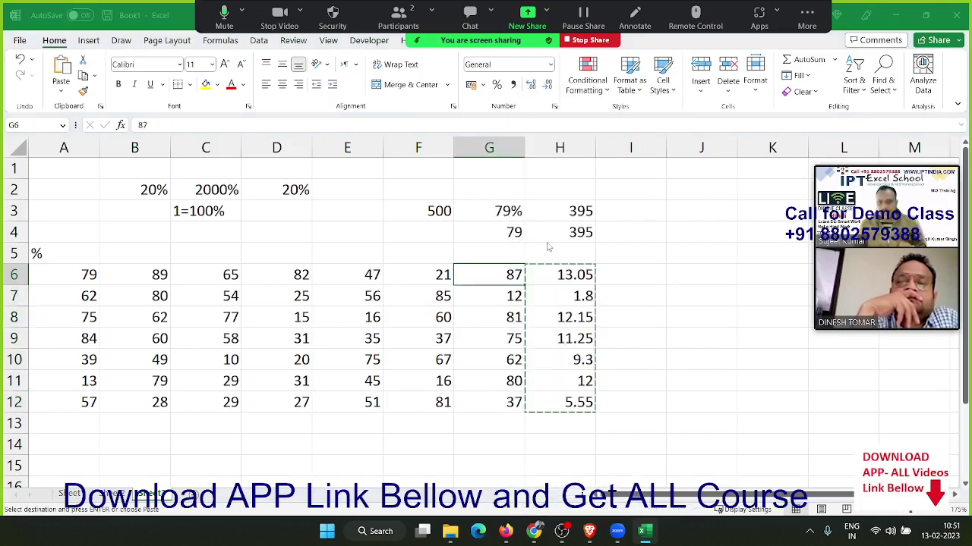
left_click(448, 306)
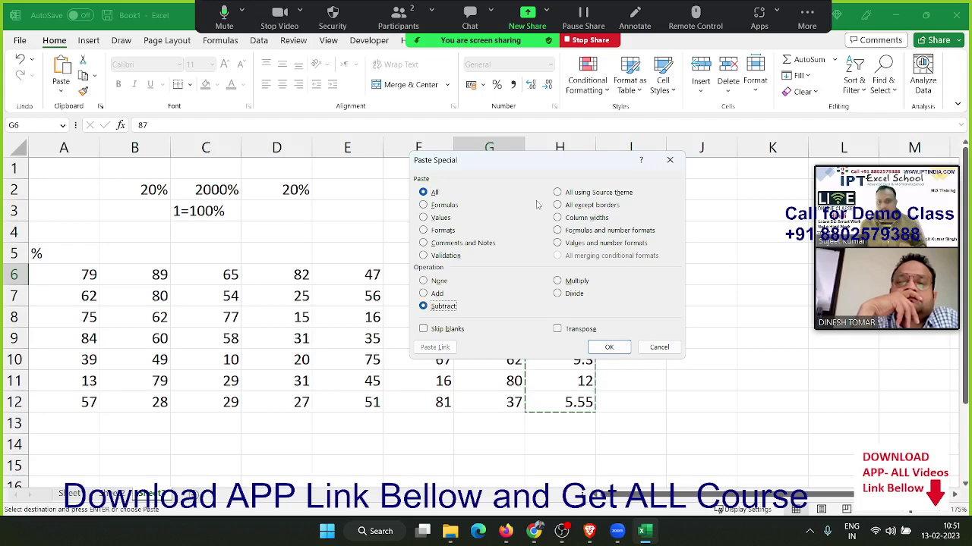
left_click(439, 219)
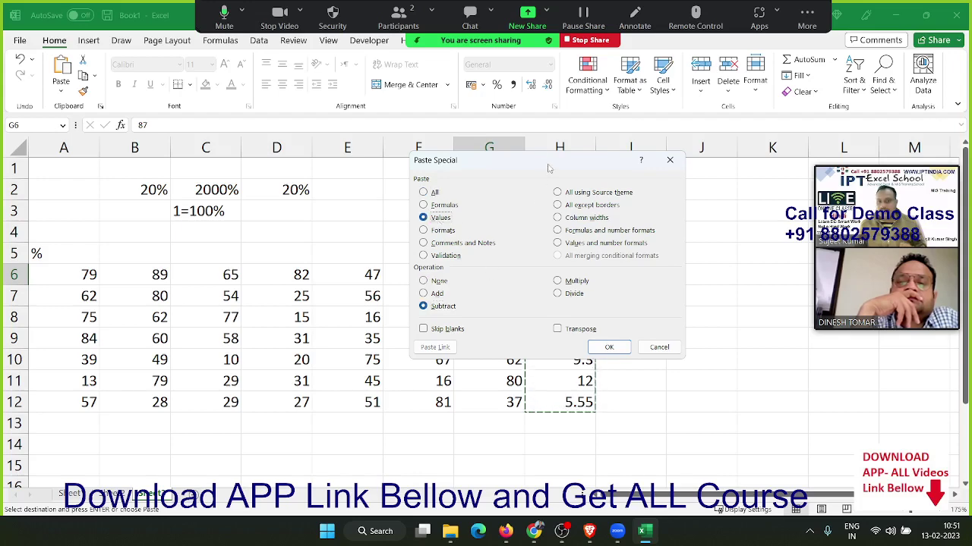
left_click_drag(548, 167, 357, 214)
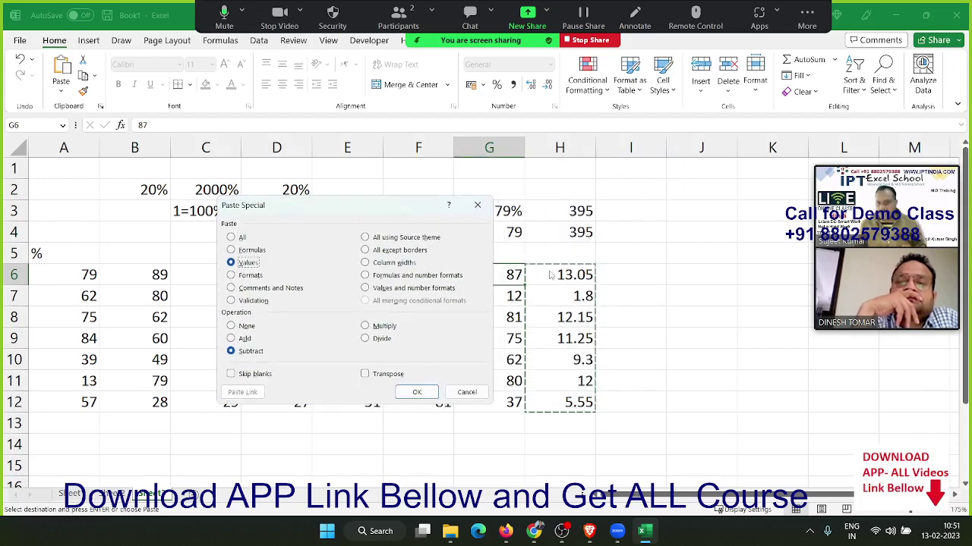
left_click(416, 393)
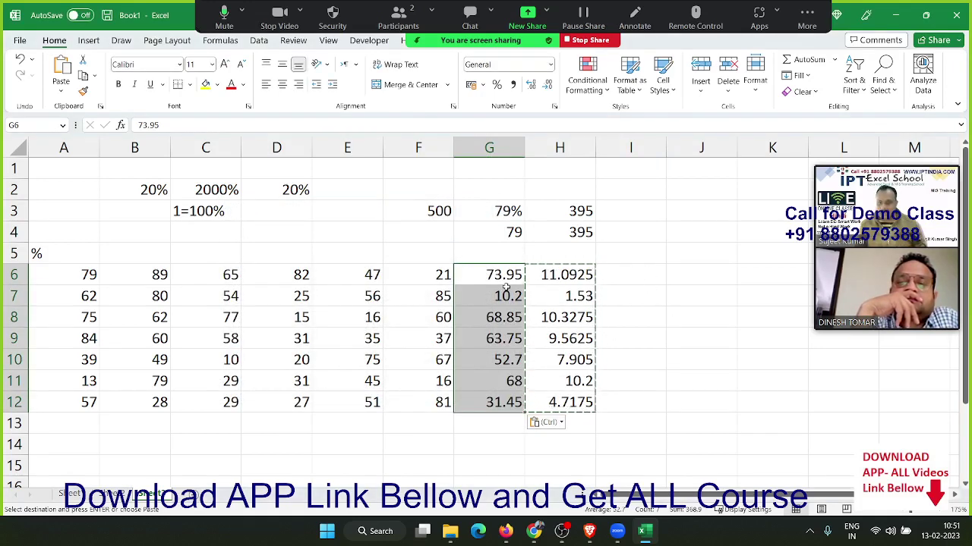
key("ctrl")
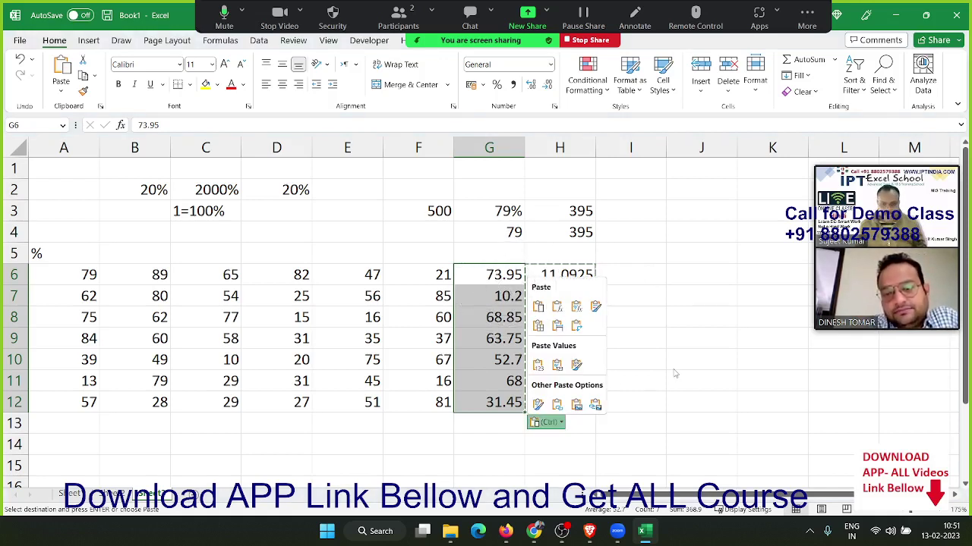
key("Escape")
key("ctrl+z")
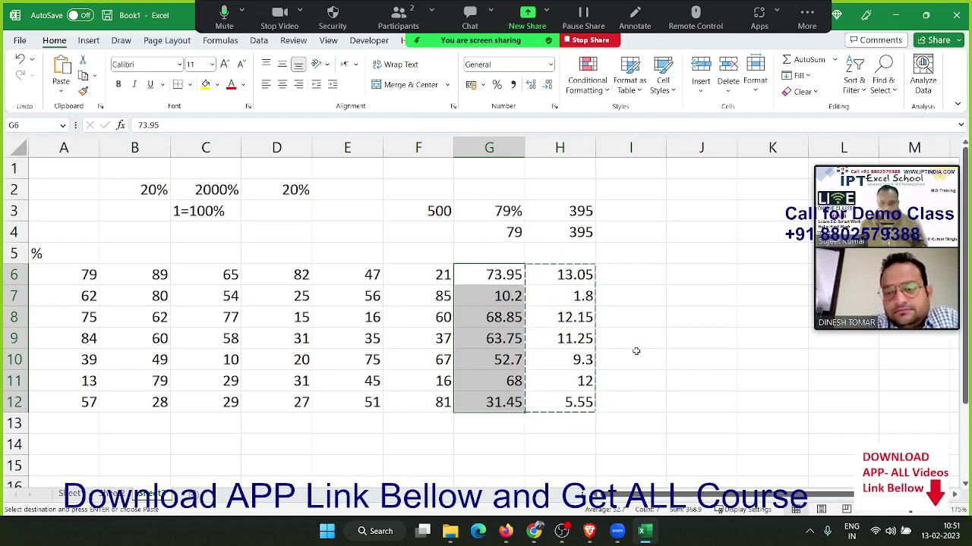
key("ctrl+z")
left_click(642, 274)
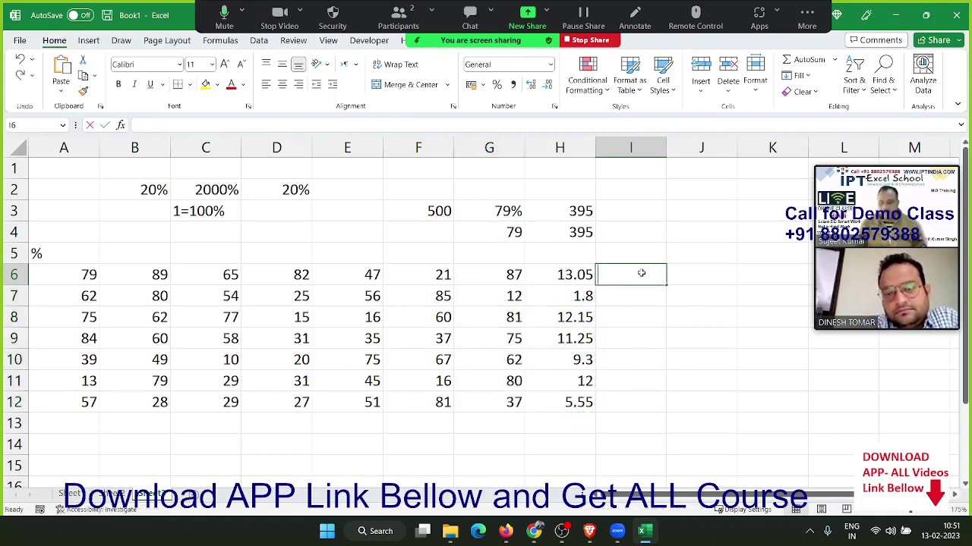
Step: Enter =G6-H6 in I6 and fill it down to I12, giving 73.95 to 31.45
type("=")
key("Left")
key("Left")
type("-")
key("Left")
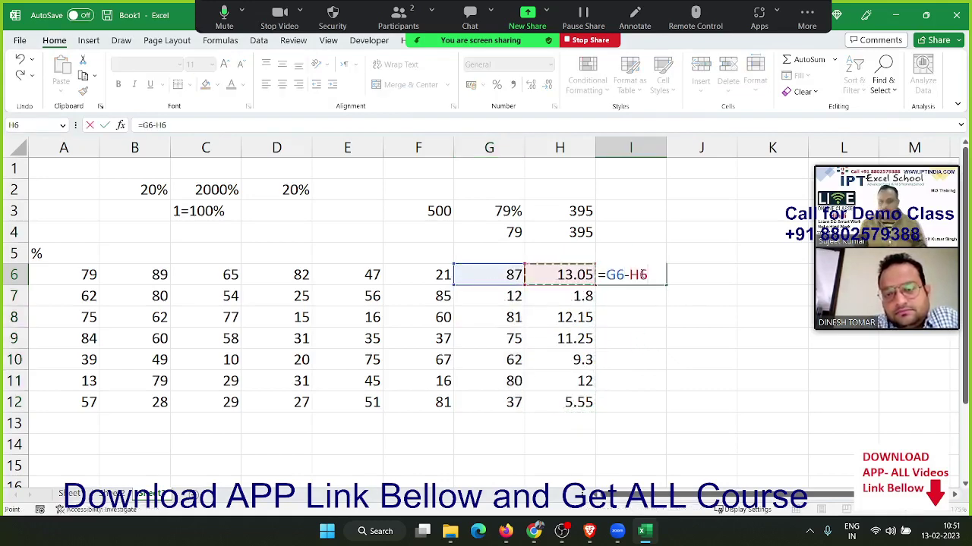
key("Return")
left_click(644, 274)
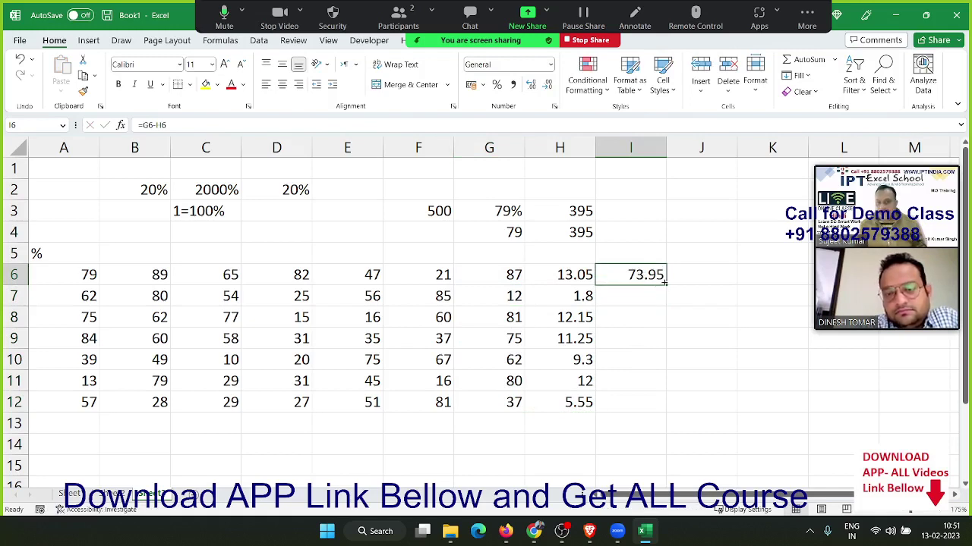
double_click(664, 282)
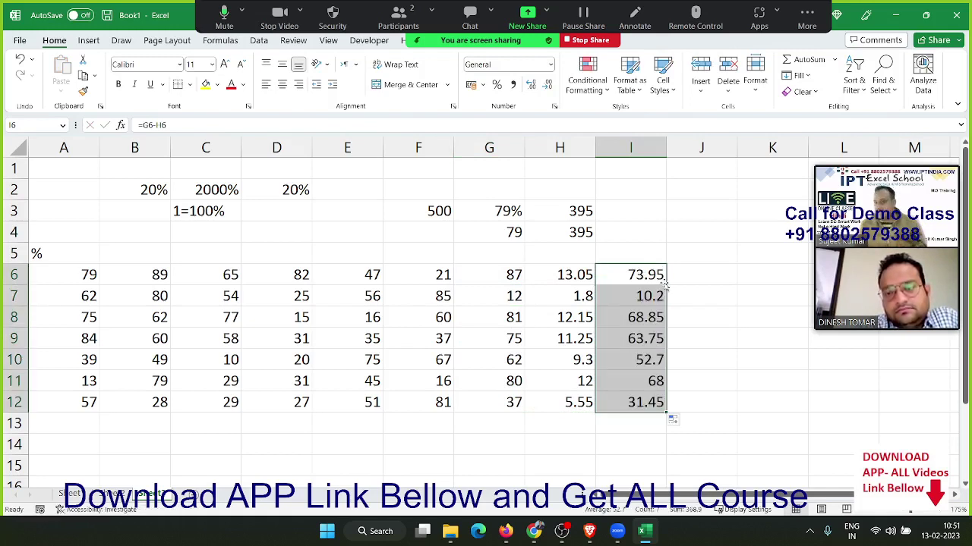
double_click(589, 275)
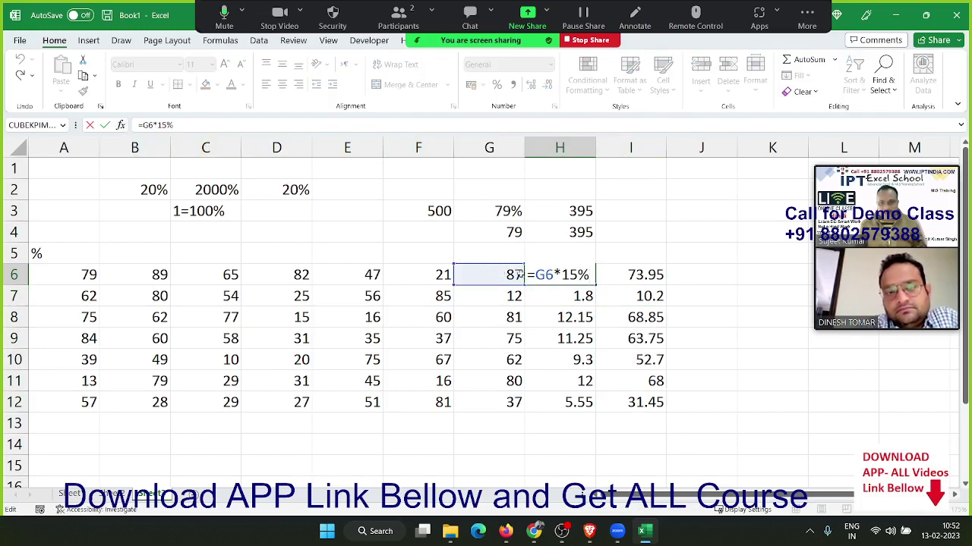
Step: Change H6 to =G6-(G6*15%) and fill it down to H12 with Ctrl+D
type("(")
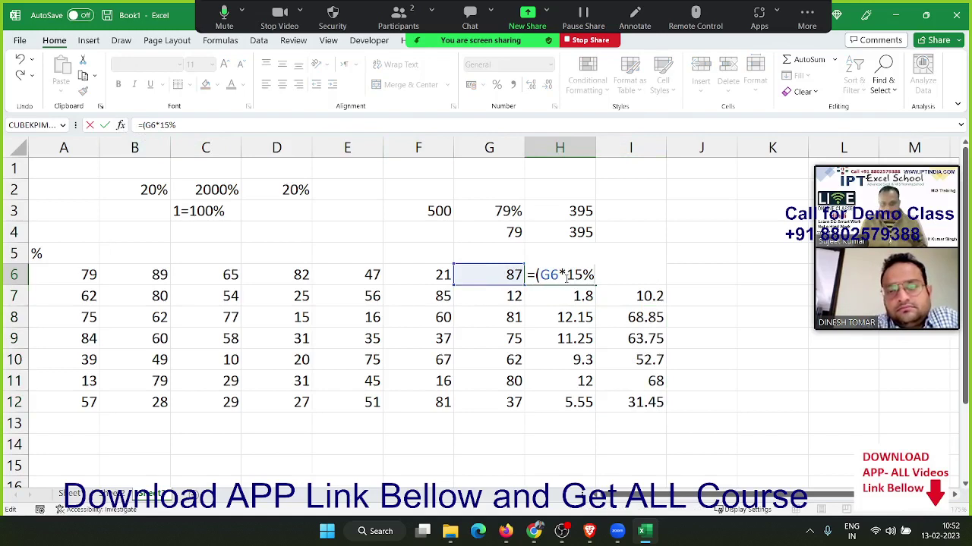
type(")")
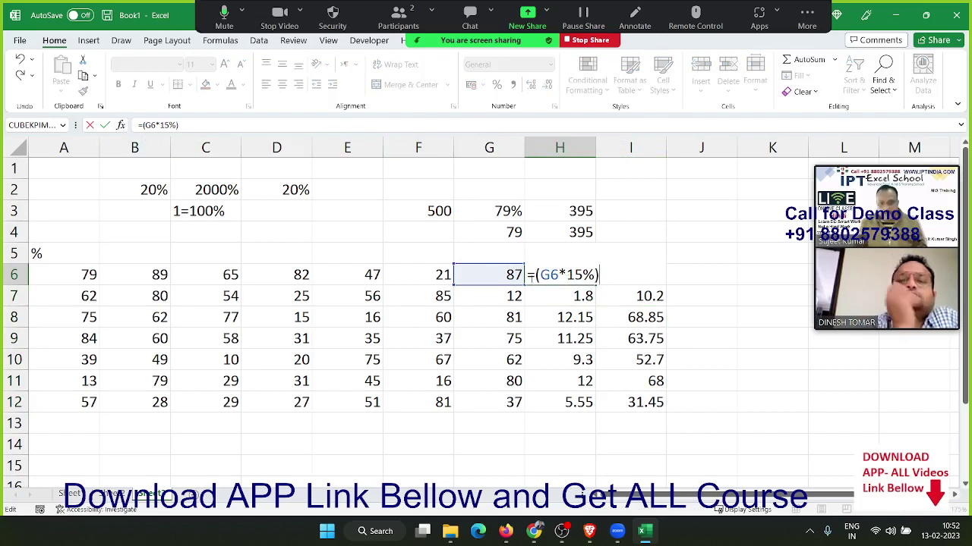
left_click(513, 274)
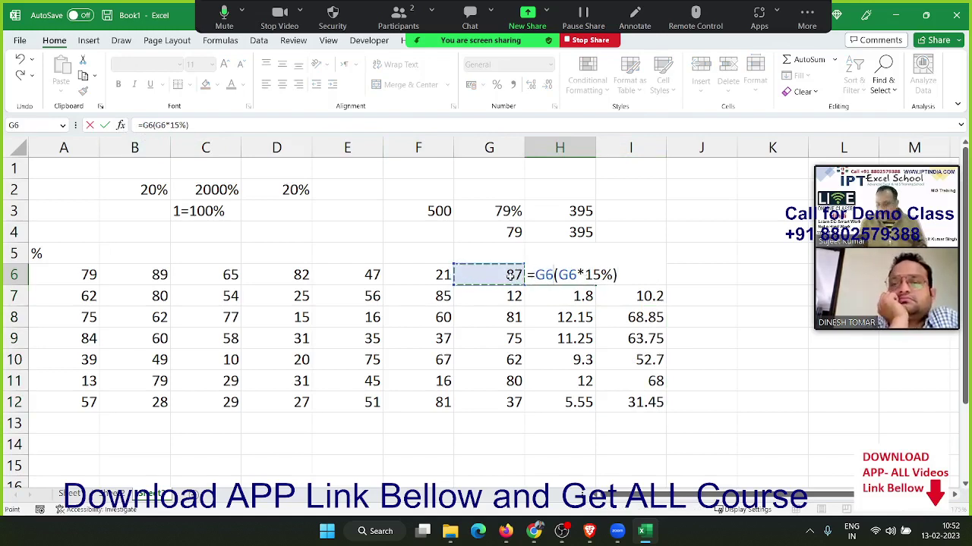
type("-")
key("Return")
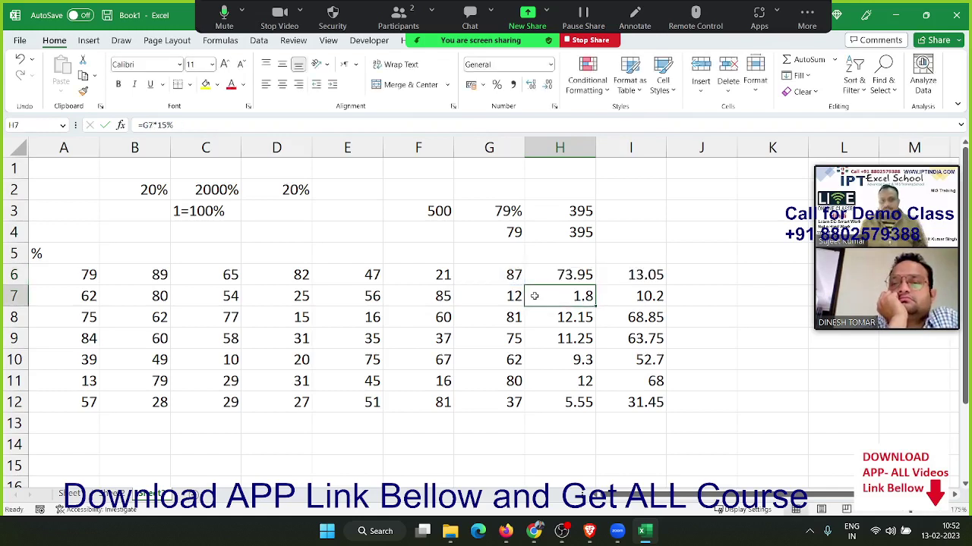
key("Up")
key("ctrl+shift+Down")
key("ctrl+d")
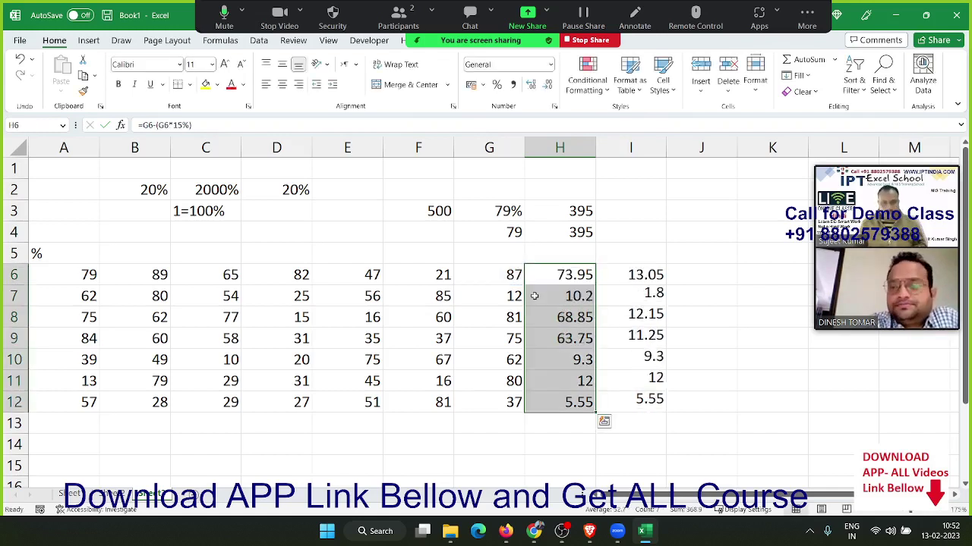
Step: Clear I6:I12 and bring up File Explorer showing APP_Rec (D:)
key("Right")
key("ctrl+shift+Down")
key("Delete")
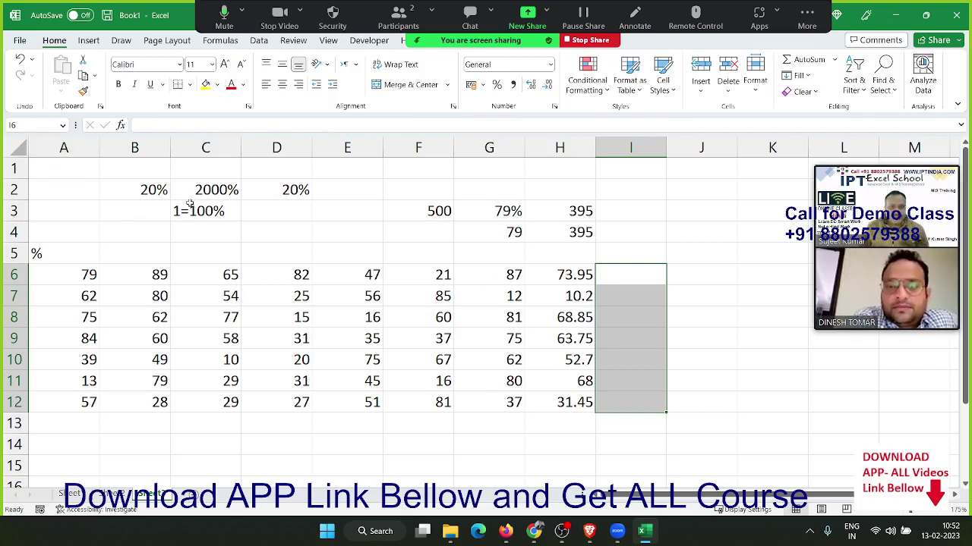
left_click(260, 246)
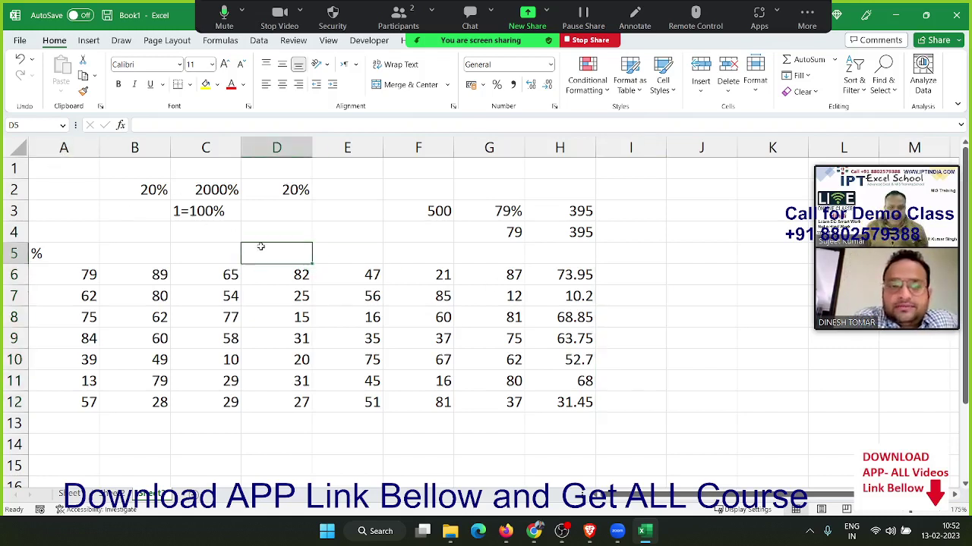
left_click(458, 539)
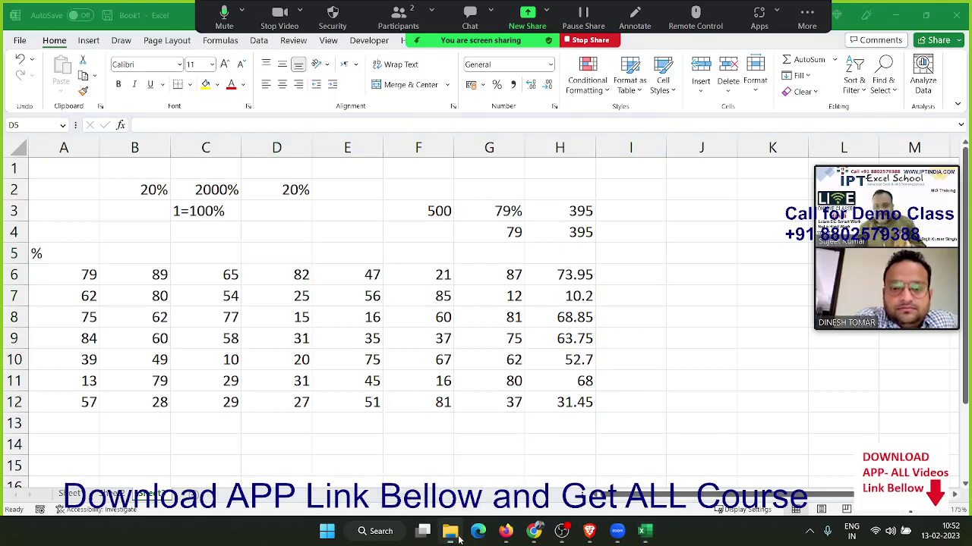
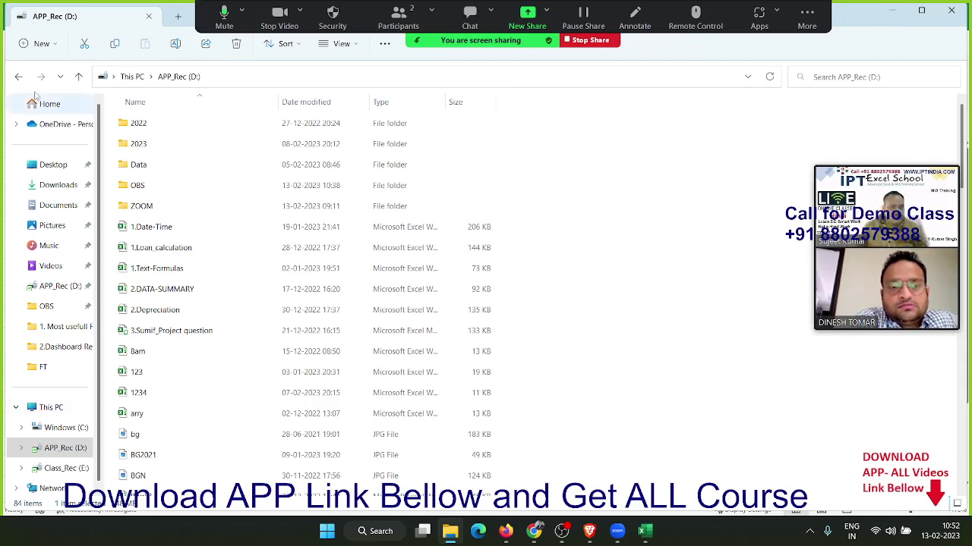
Step: Open the 'Data Analysis Excel with Dashboard' PDF from the APP_Rec (D:) drive in Acrobat Reader
left_click(67, 292)
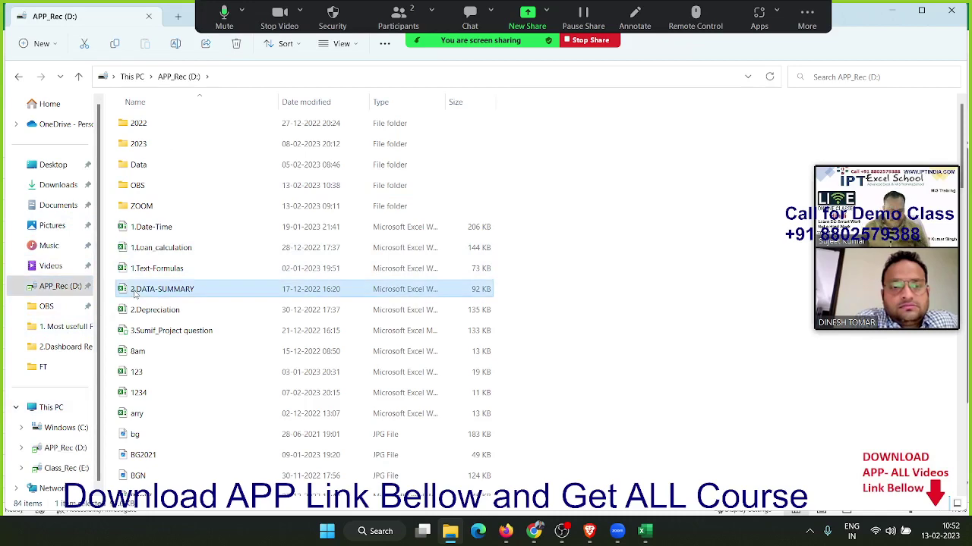
type("data a")
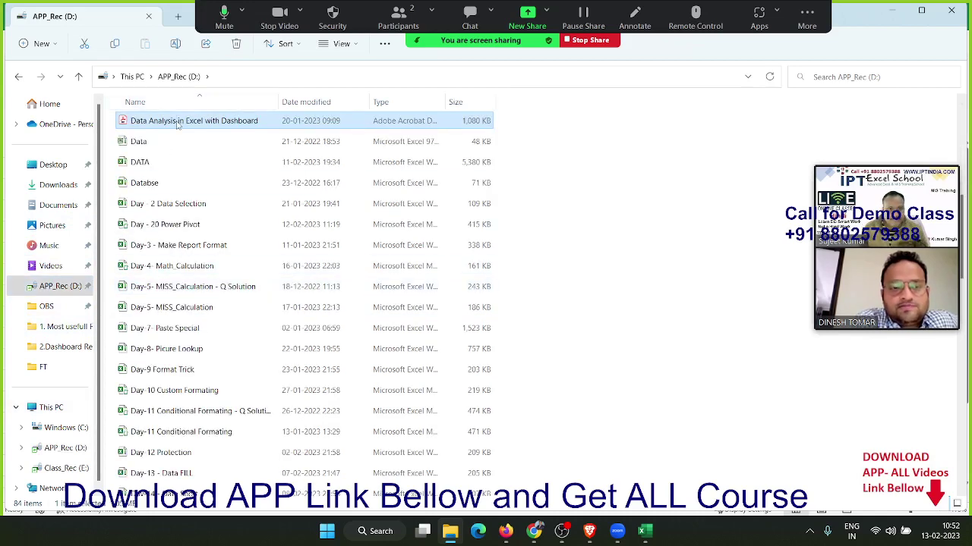
double_click(177, 122)
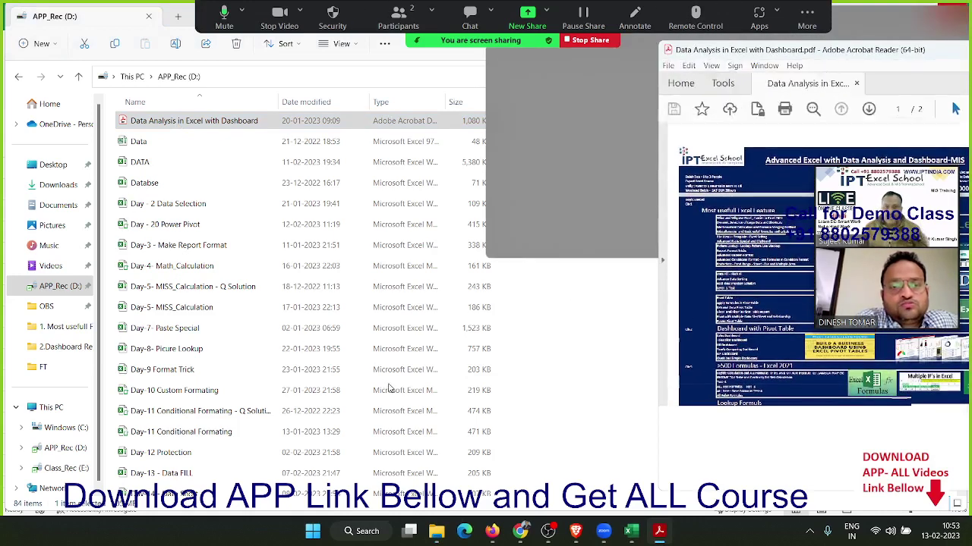
Step: Maximise the Acrobat Reader window showing the Data Analysis course brochure
mouse_move(759, 16)
left_mouse_down()
mouse_move(197, 298)
mouse_move(353, 251)
left_mouse_up()
double_click(353, 252)
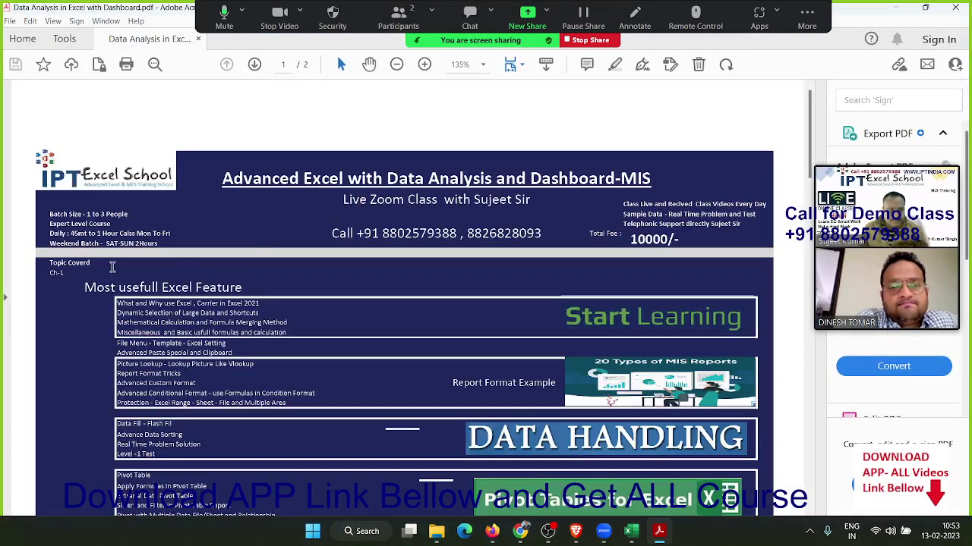
scroll(112, 267, "up", 2, "ctrl")
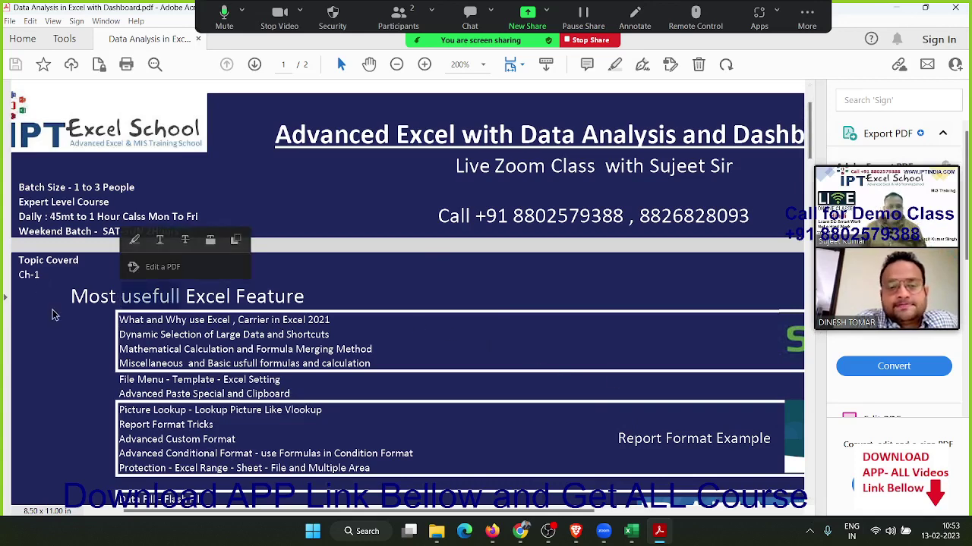
left_click_drag(73, 297, 303, 296)
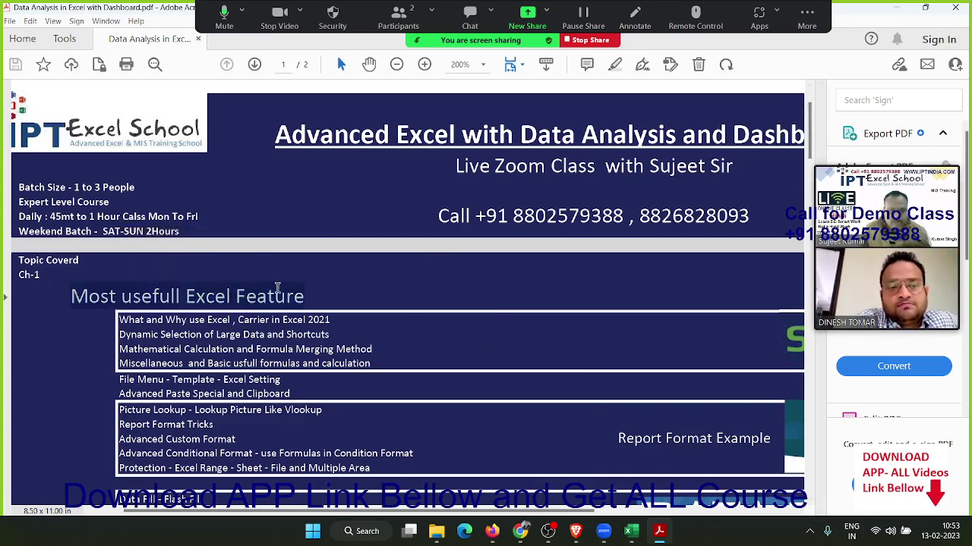
Step: Scroll through the brochure's Pivot Table, Dashboard and Formulas topics, then return to Excel's Book1
scroll(293, 323, "down", 1)
scroll(293, 324, "down", 2)
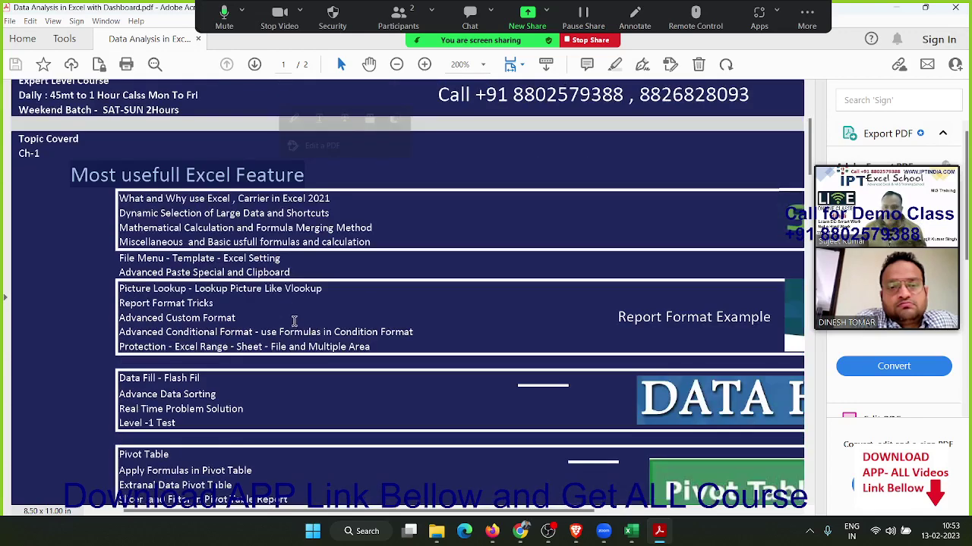
scroll(293, 322, "down", 1)
scroll(298, 307, "down", 2, "ctrl")
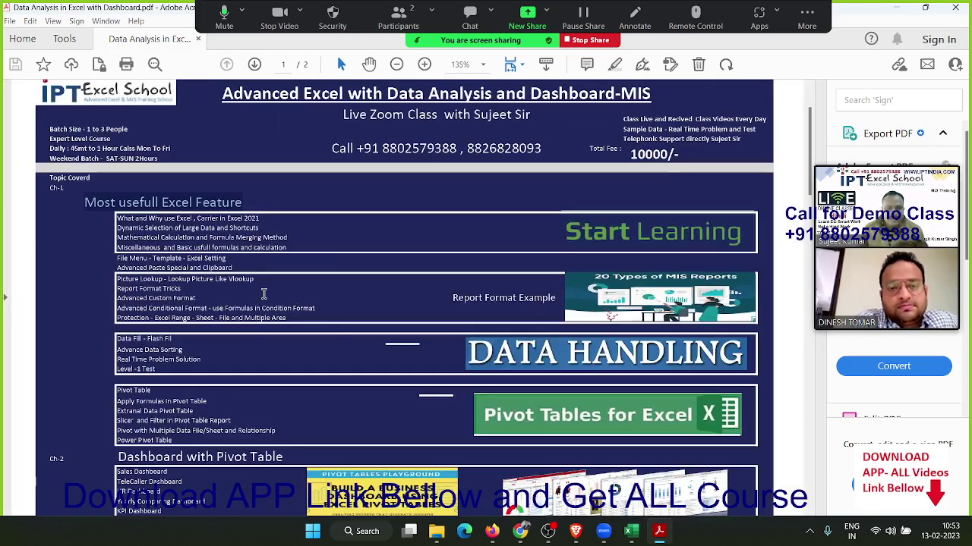
scroll(298, 307, "up", 1, "ctrl")
scroll(184, 309, "up", 1, "ctrl")
scroll(184, 308, "down", 2, "ctrl")
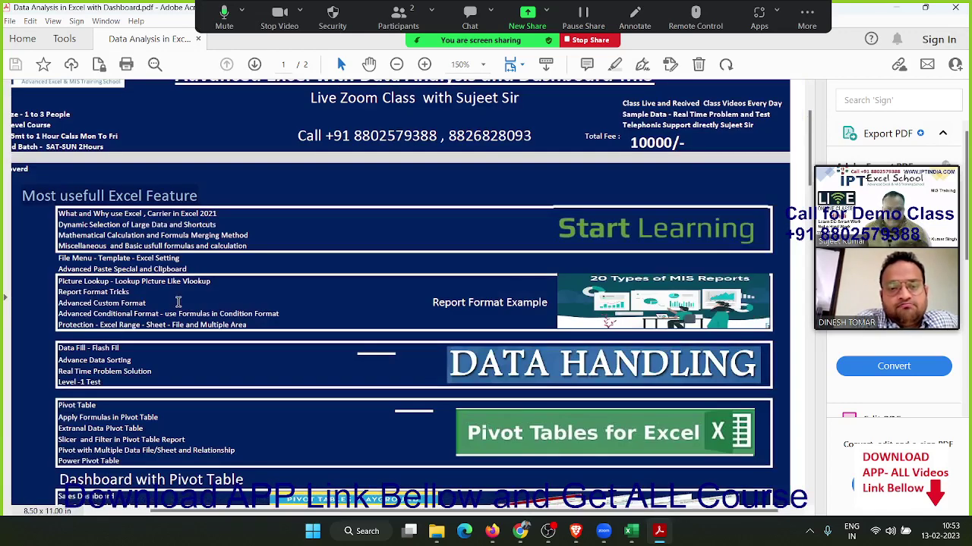
scroll(179, 307, "down", 1)
scroll(173, 326, "down", 1)
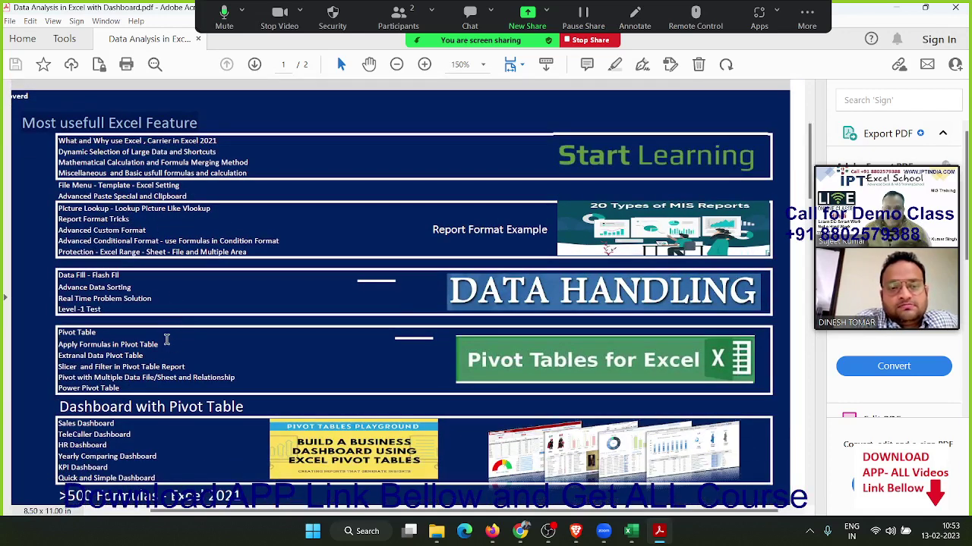
scroll(167, 339, "down", 2)
left_click(124, 363)
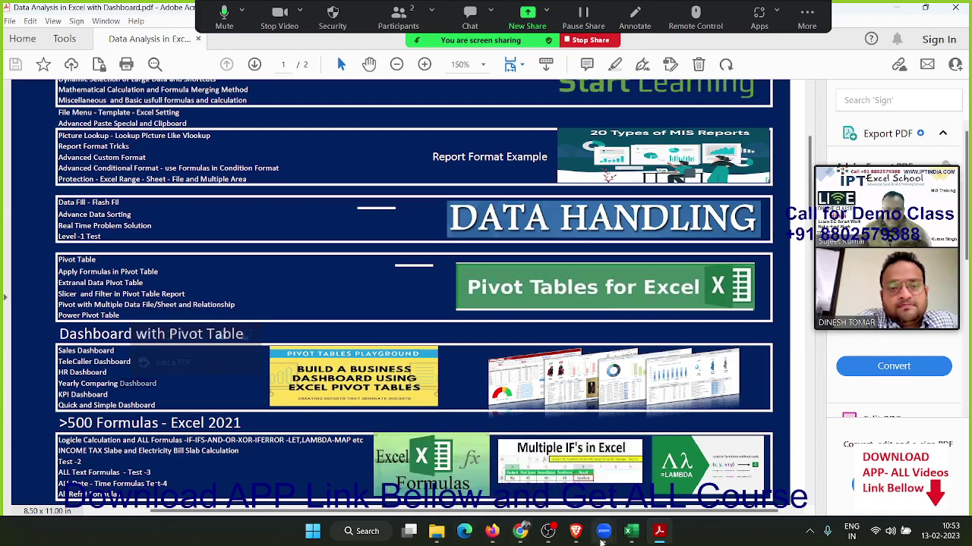
Step: Open the 4 Year Dasgboard-06 workbook from Excel's recent workbooks list
mouse_move(631, 531)
left_click(619, 486)
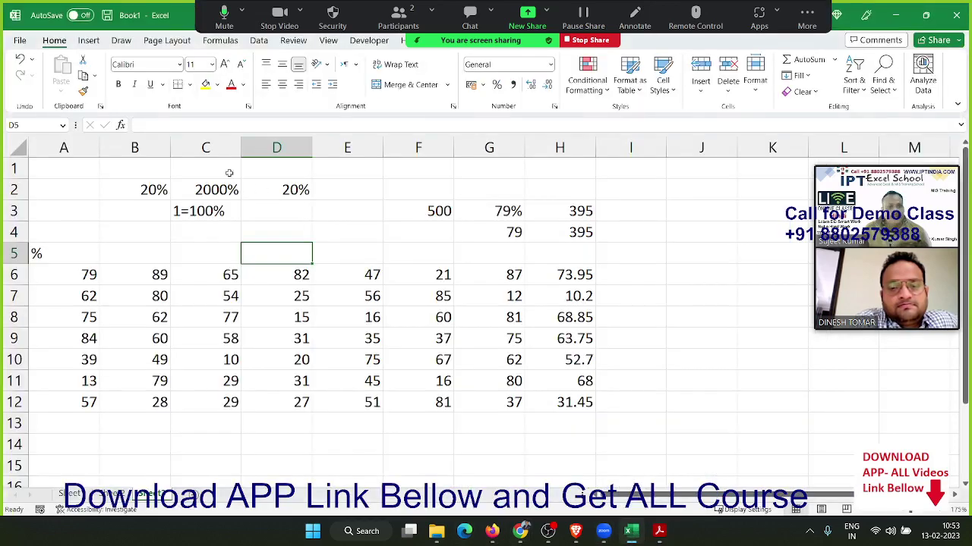
left_click(20, 40)
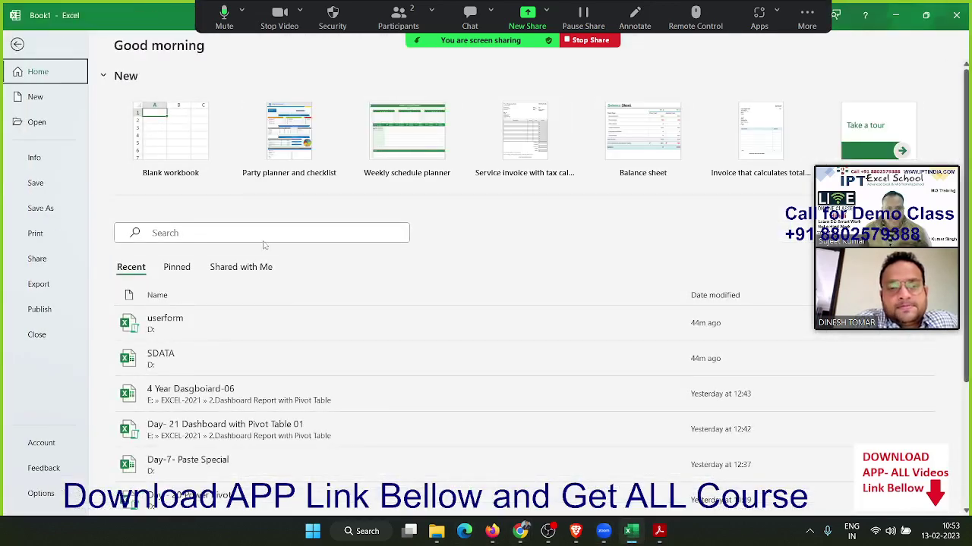
scroll(273, 353, "down", 1)
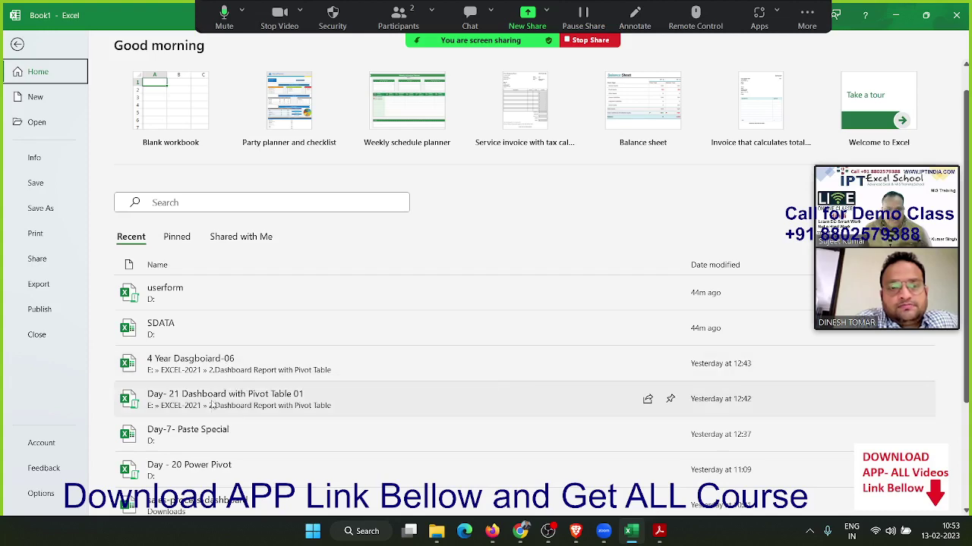
left_click(179, 368)
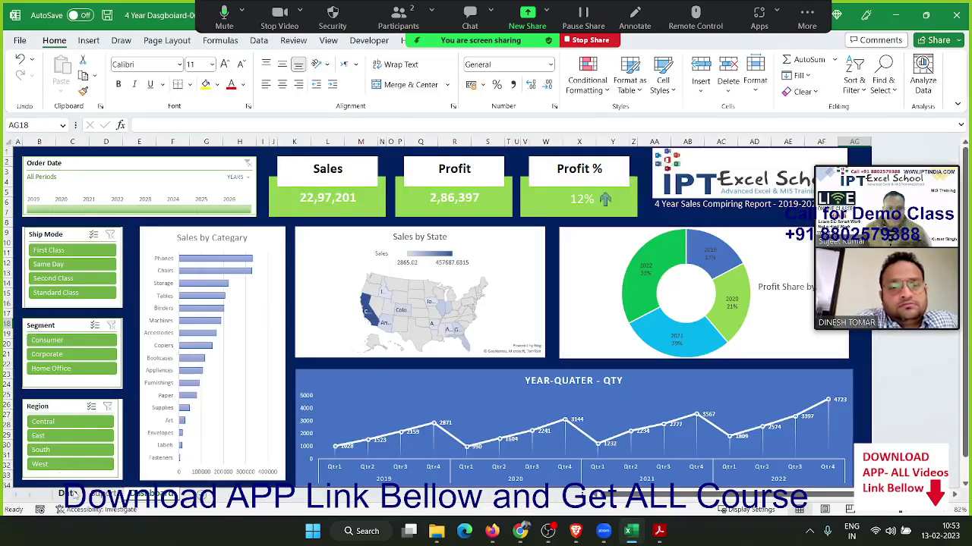
Step: Browse the Data sheet's sales records, then return to the Dashboard sheet
left_click(69, 494)
left_click(192, 266)
scroll(195, 265, "down", 1)
scroll(195, 266, "down", 2)
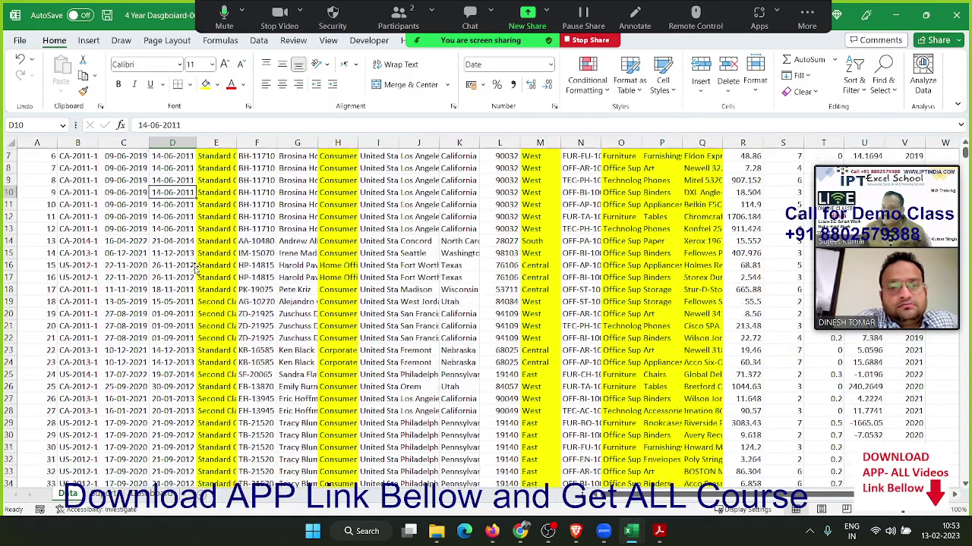
scroll(195, 266, "down", 4)
scroll(195, 270, "up", 5)
scroll(196, 265, "up", 1)
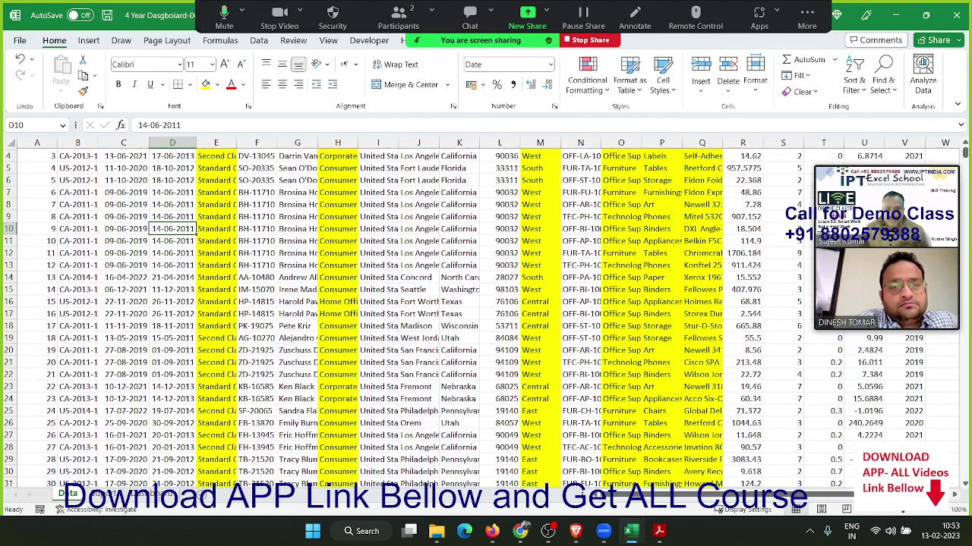
left_click(155, 494)
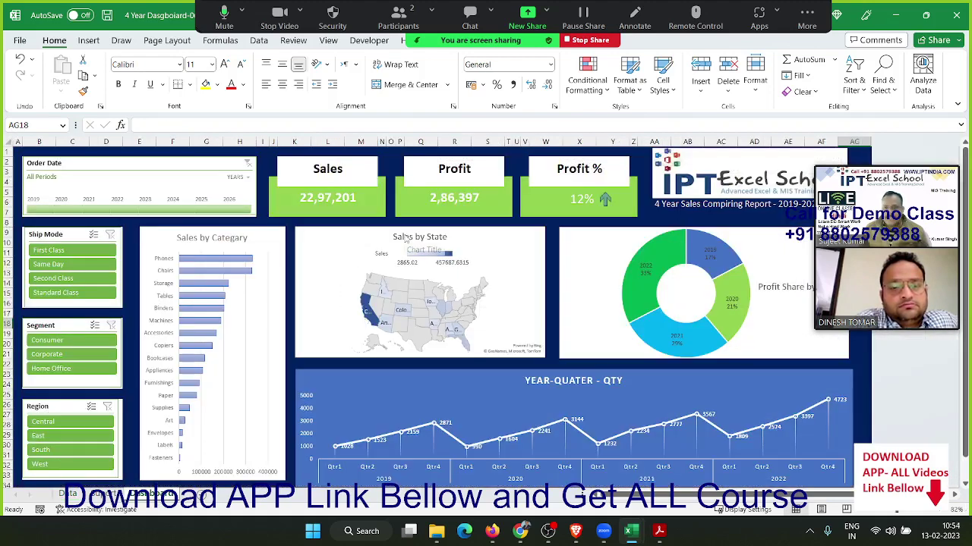
Step: Inspect the formulas behind Sales, Profit, Profit % and the trend arrow in K5, Q5, W5, Y5
left_click(292, 200)
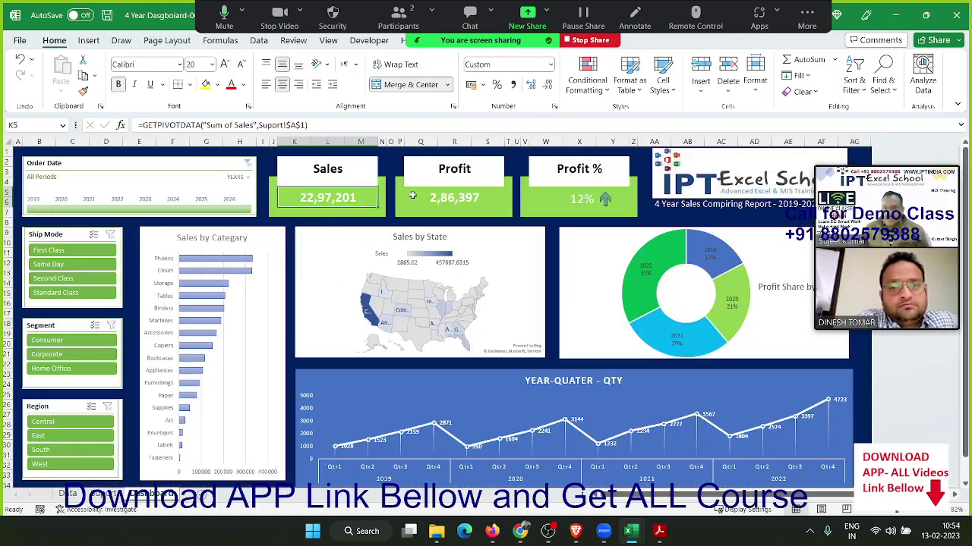
left_click(412, 196)
left_click(591, 202)
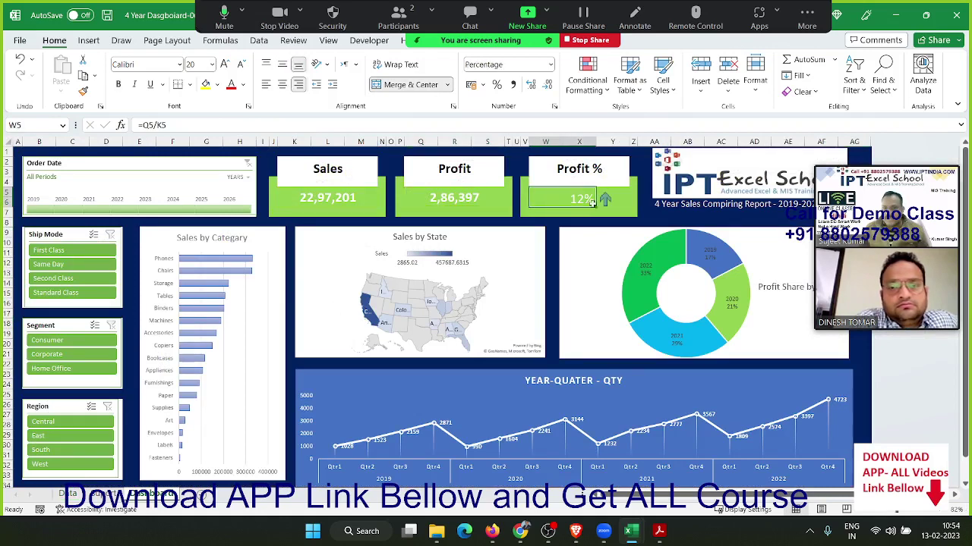
left_click(607, 199)
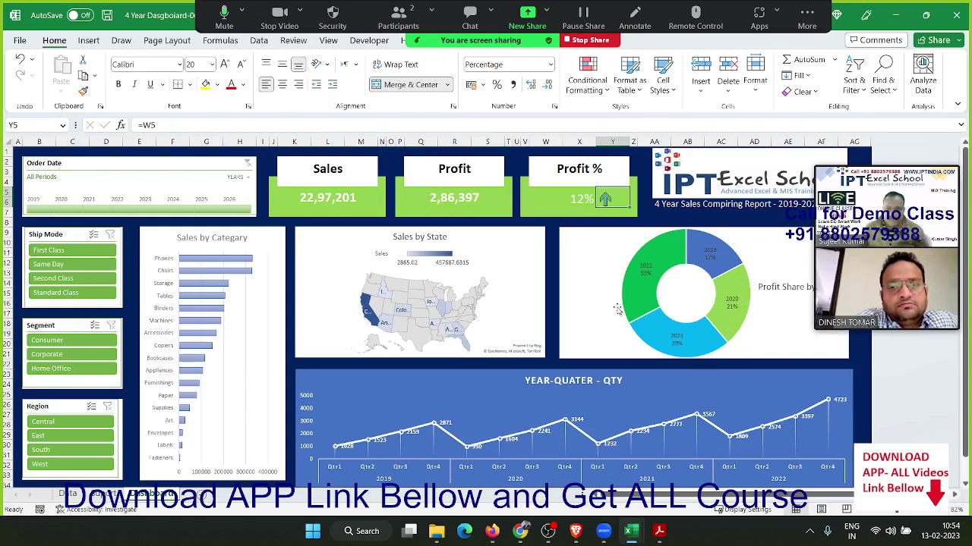
scroll(380, 450, "down", 2)
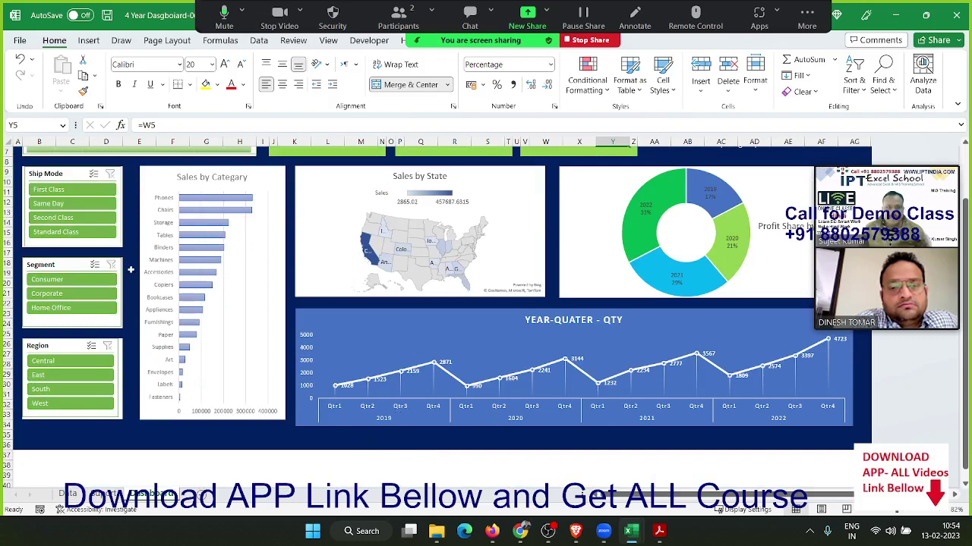
scroll(154, 256, "up", 2)
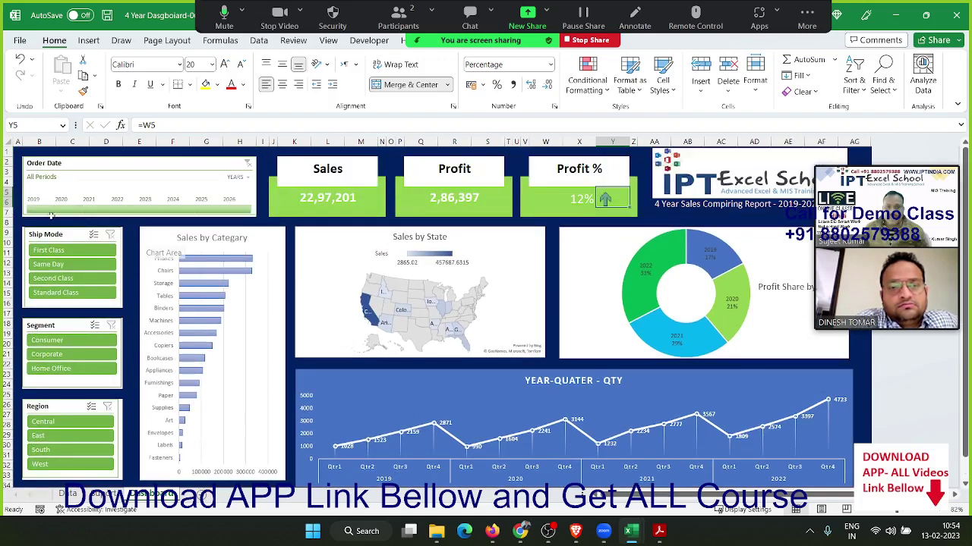
Step: Filter the dashboard to 2021 (Sales 6,08,474, Profit 81,727), select the YEAR-QUATER - QTY chart, and go to File Home
left_click(97, 210)
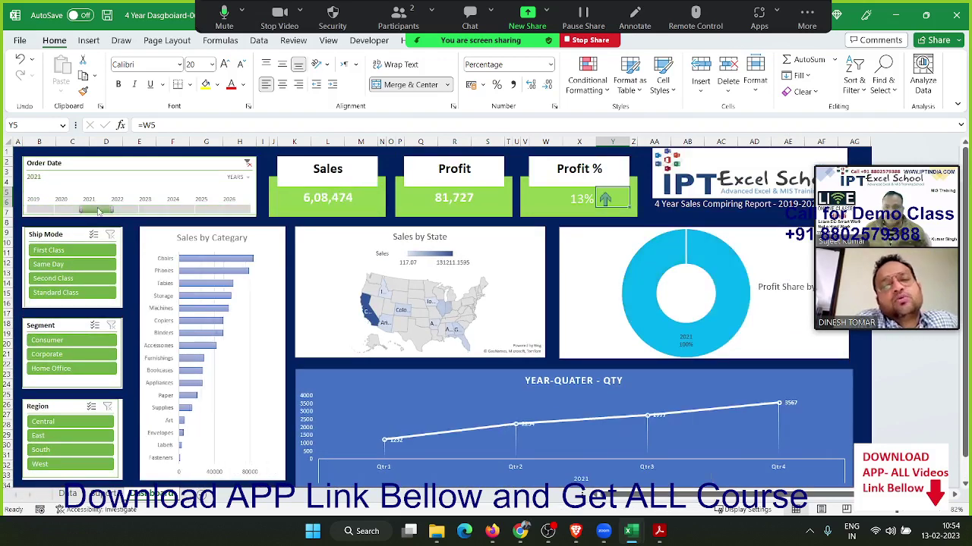
left_click(245, 168)
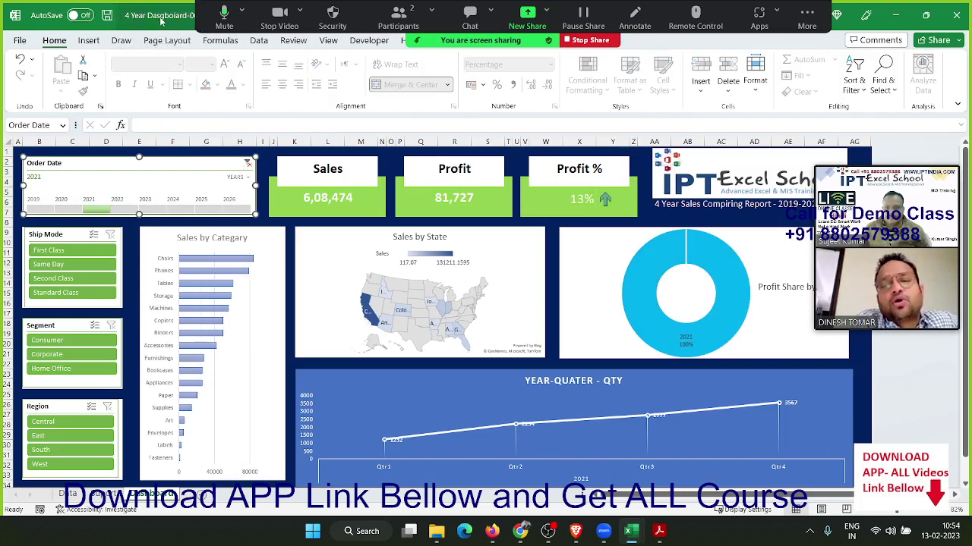
scroll(416, 385, "down", 2)
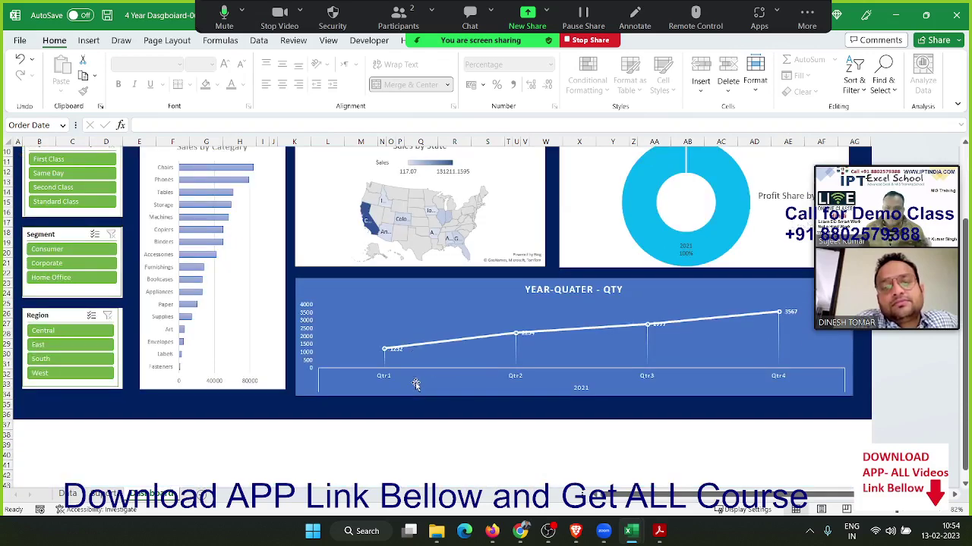
left_click(415, 383)
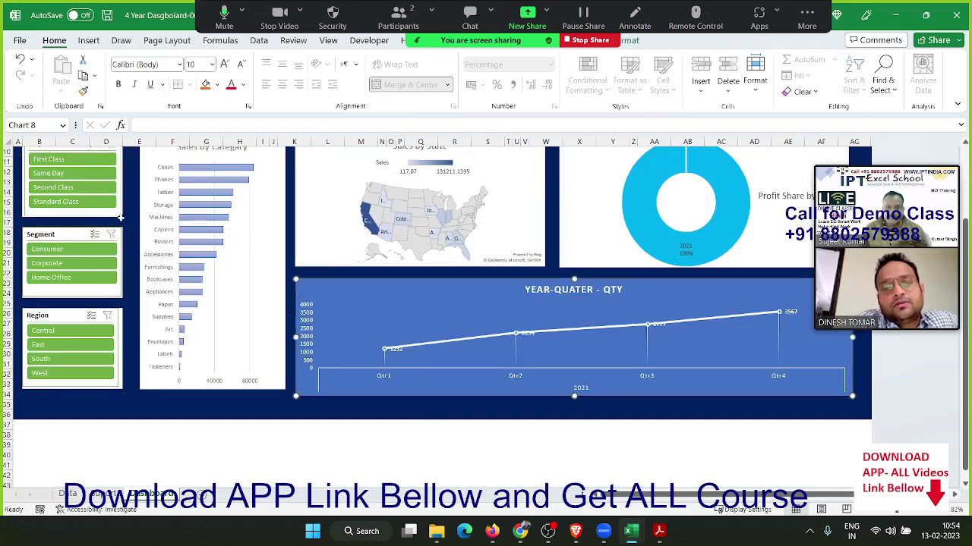
left_click(20, 40)
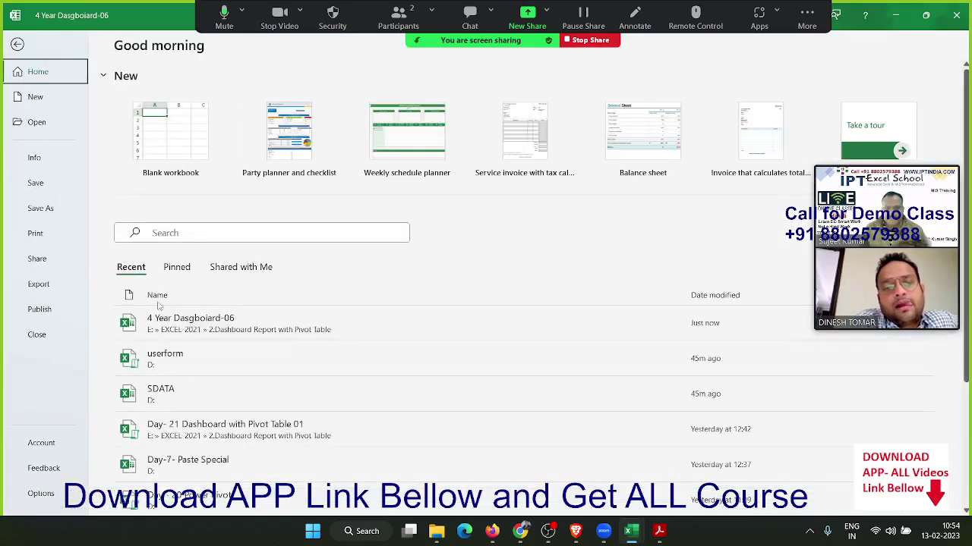
left_click(199, 434)
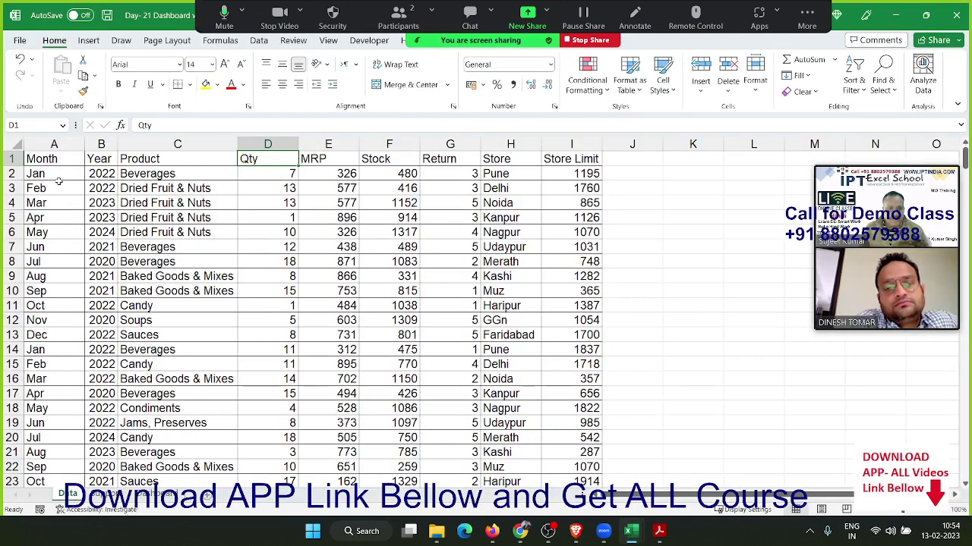
left_click_drag(59, 188, 462, 334)
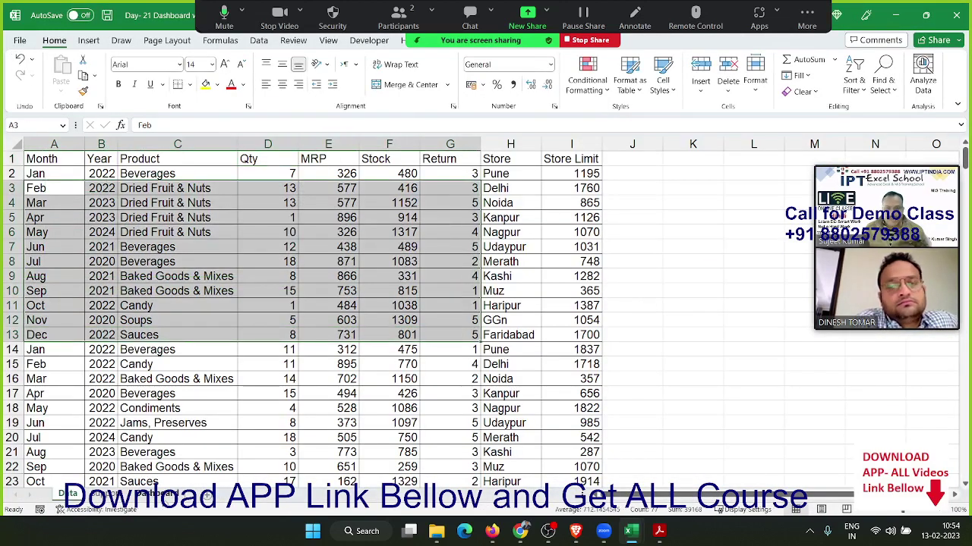
left_click(140, 493)
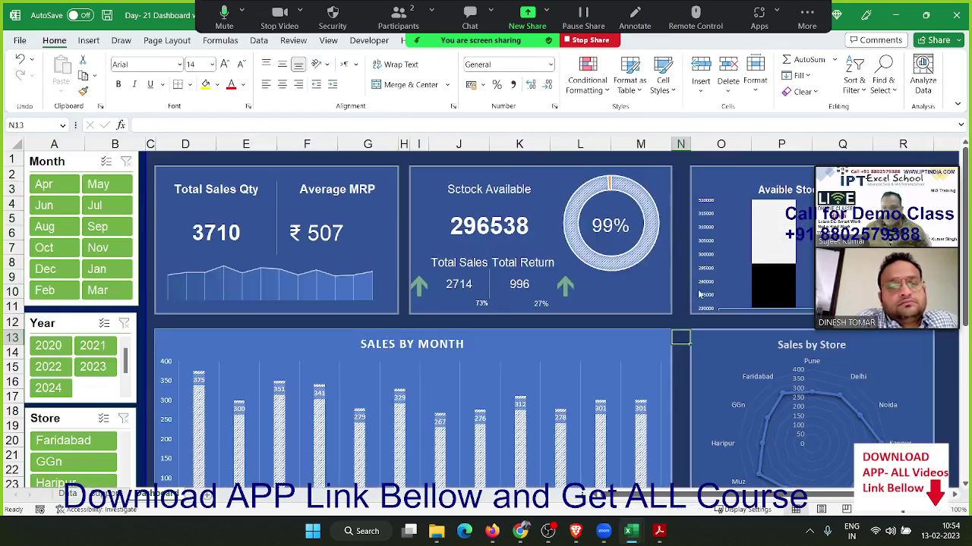
scroll(698, 296, "down", 3)
scroll(698, 296, "up", 3)
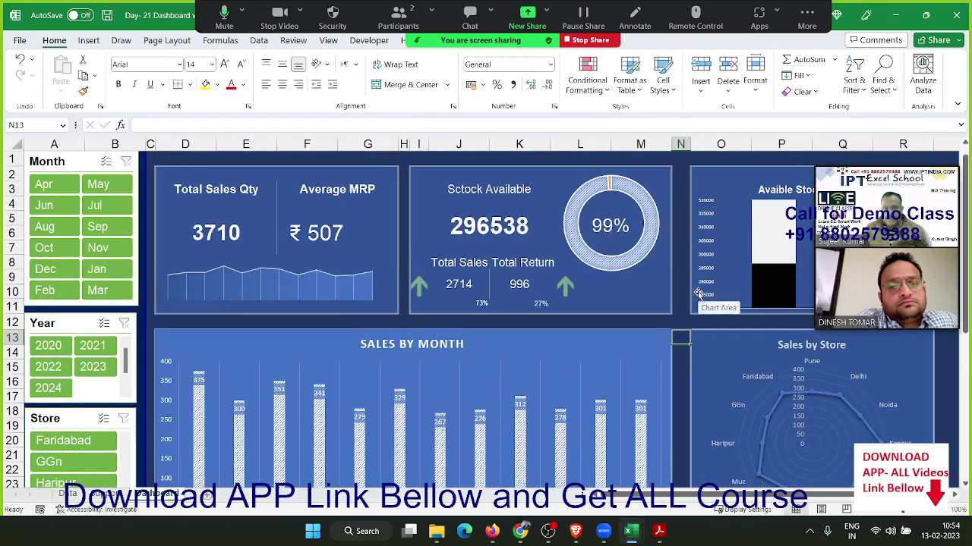
left_click(240, 233)
left_click(326, 237)
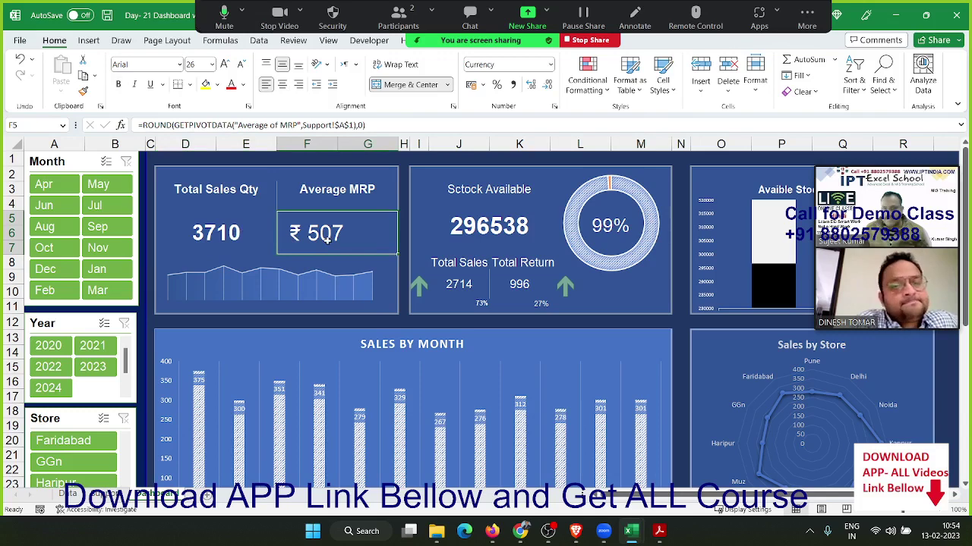
left_click(463, 287)
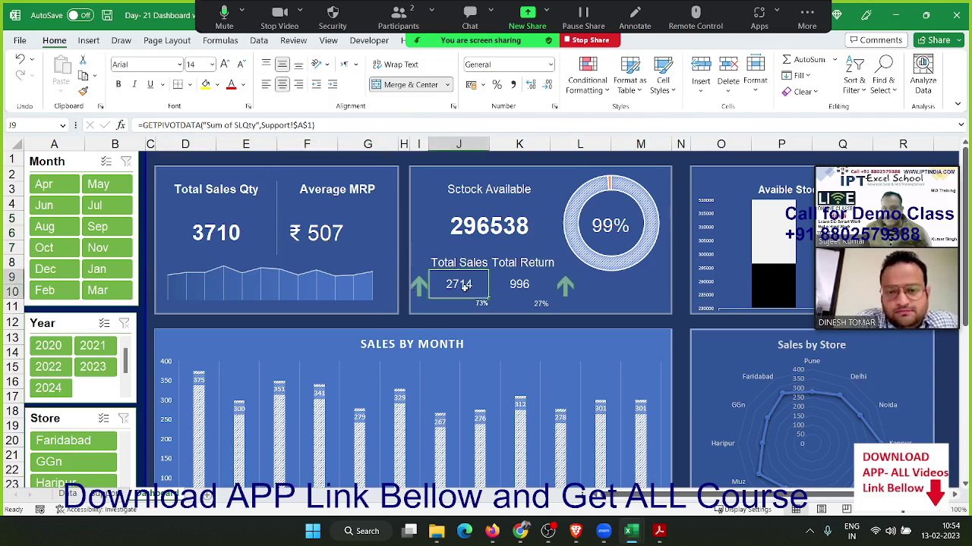
left_click(518, 287)
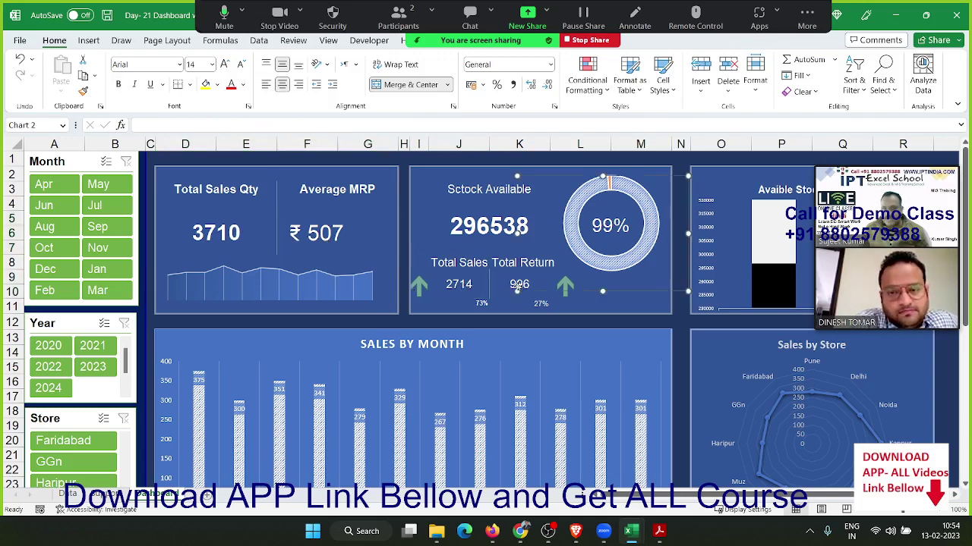
left_click(481, 304)
left_click(495, 233)
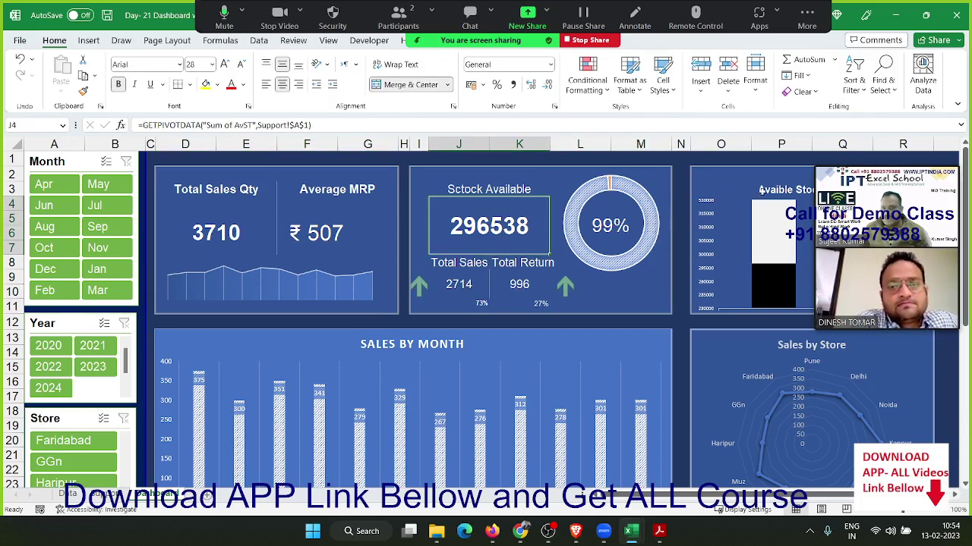
scroll(657, 302, "down", 2)
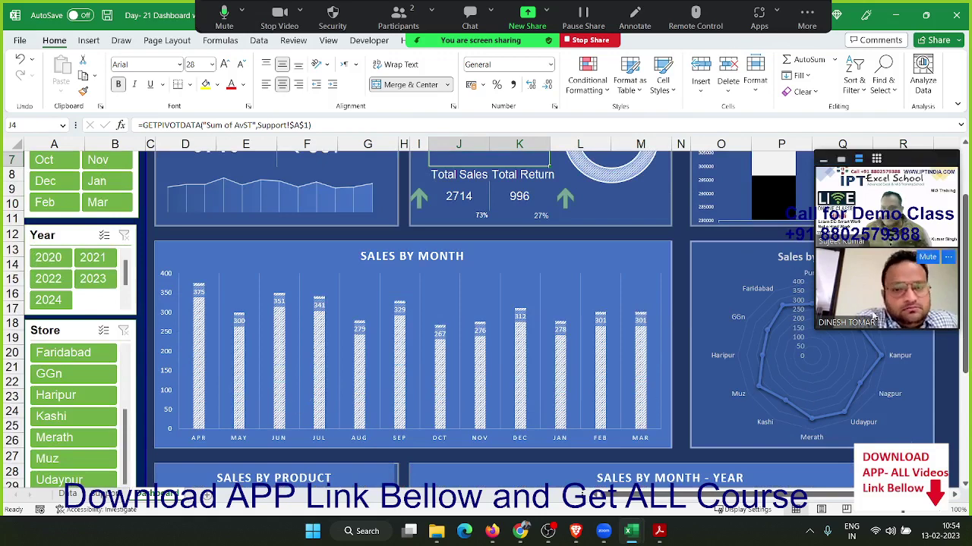
scroll(770, 396, "down", 3)
scroll(770, 396, "down", 1)
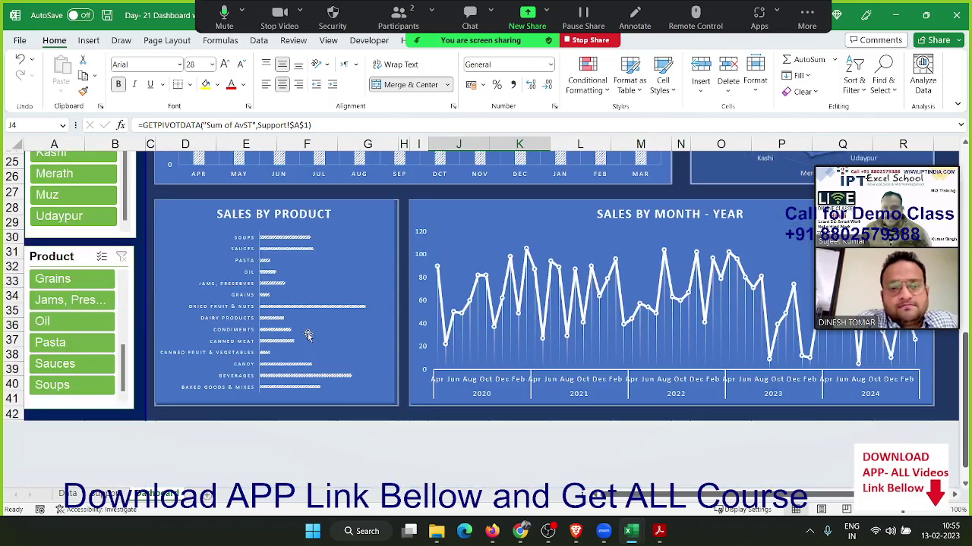
scroll(307, 334, "down", 2)
scroll(147, 262, "up", 5)
scroll(139, 243, "up", 3)
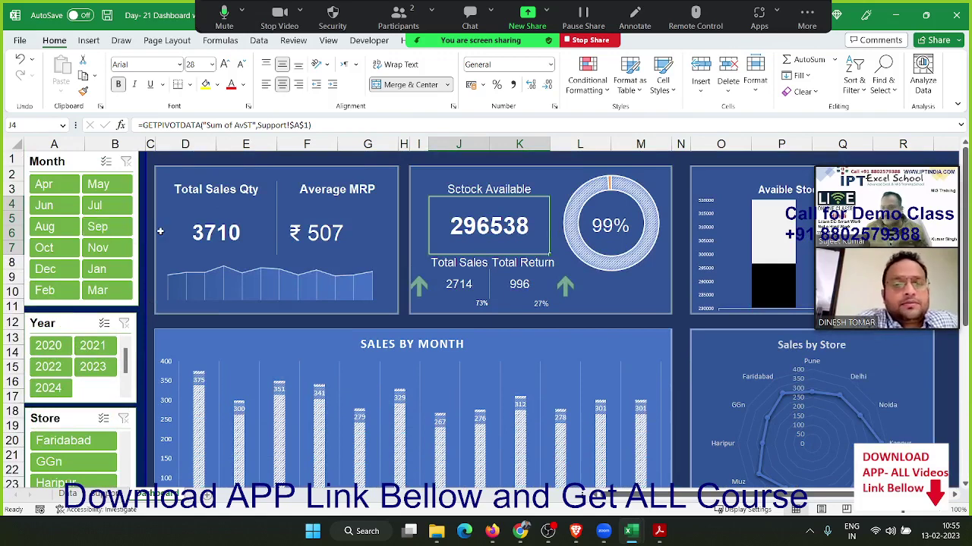
left_click(209, 238)
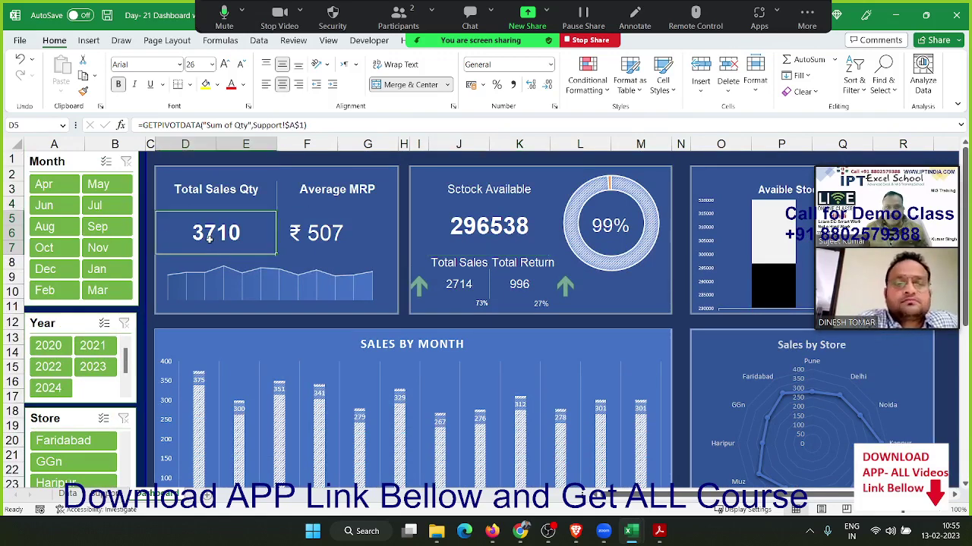
left_click(318, 246)
left_click(318, 276)
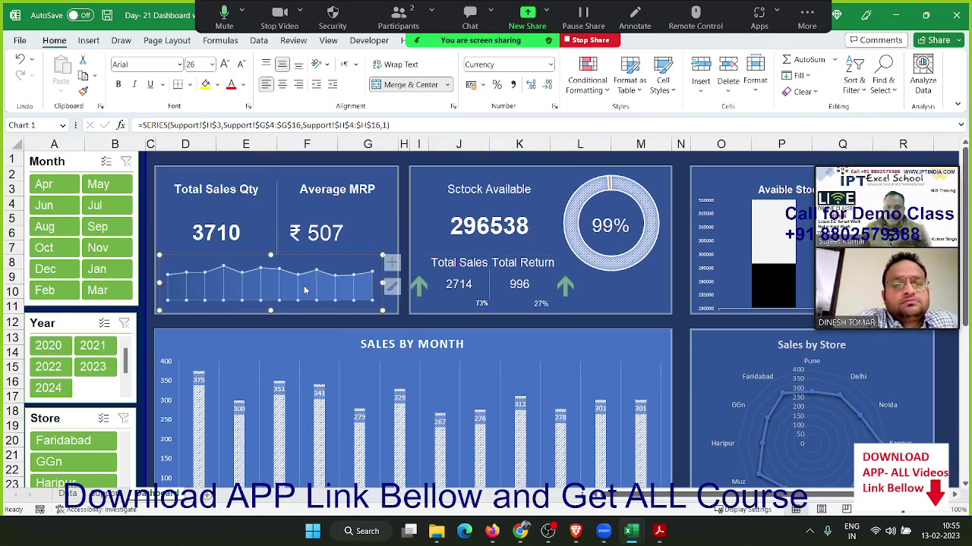
left_click(325, 236)
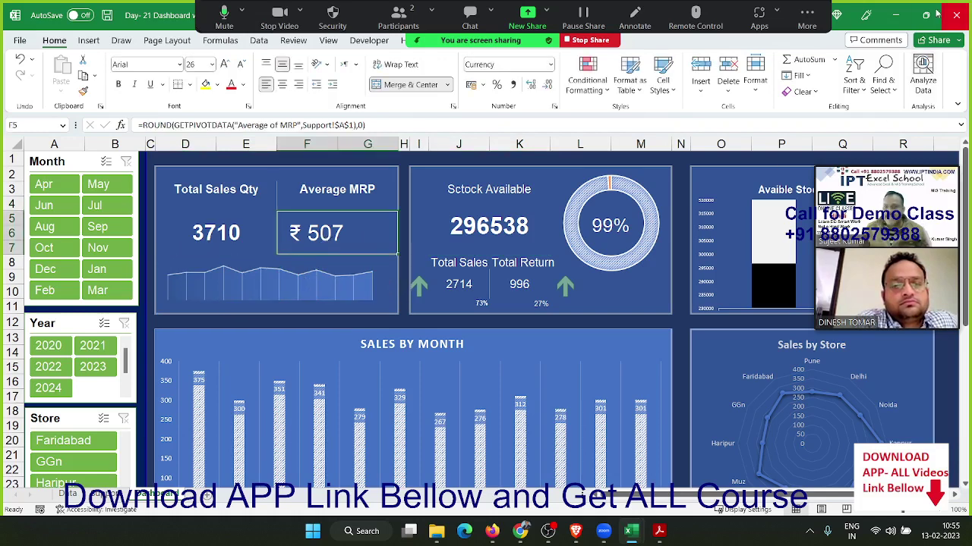
Step: Browse to Class_Rec (E:) > EXCEL-2021 > Report-Automation and select 1.Salary_Automation
left_click(437, 532)
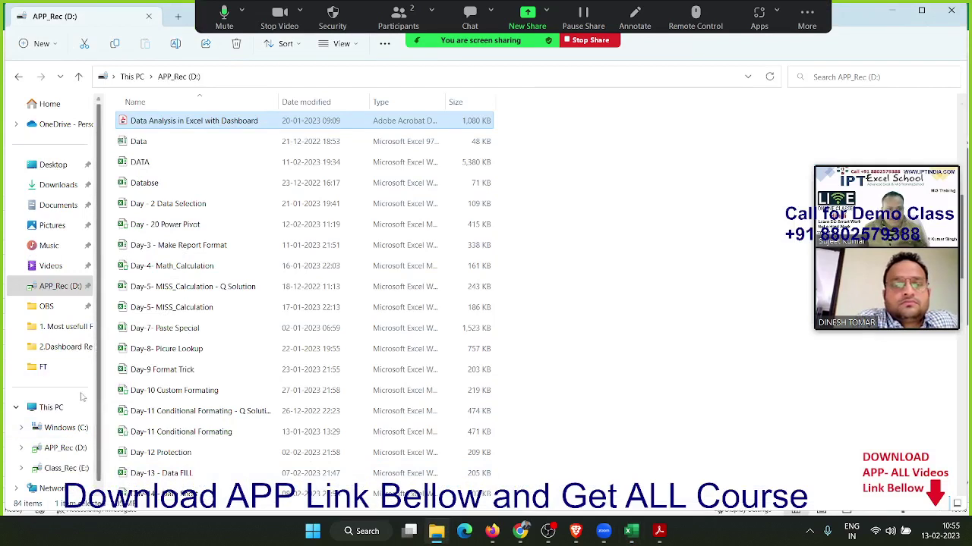
left_click(63, 469)
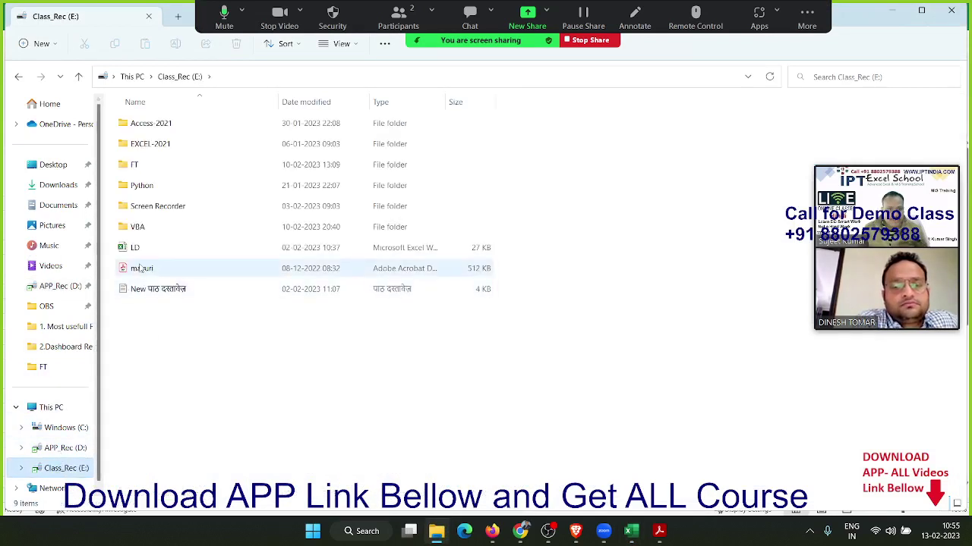
double_click(189, 144)
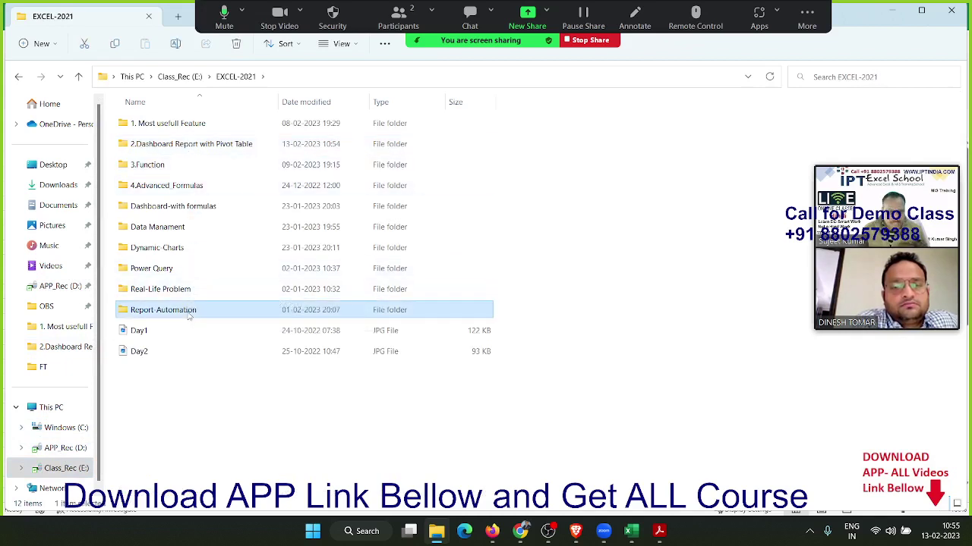
double_click(190, 310)
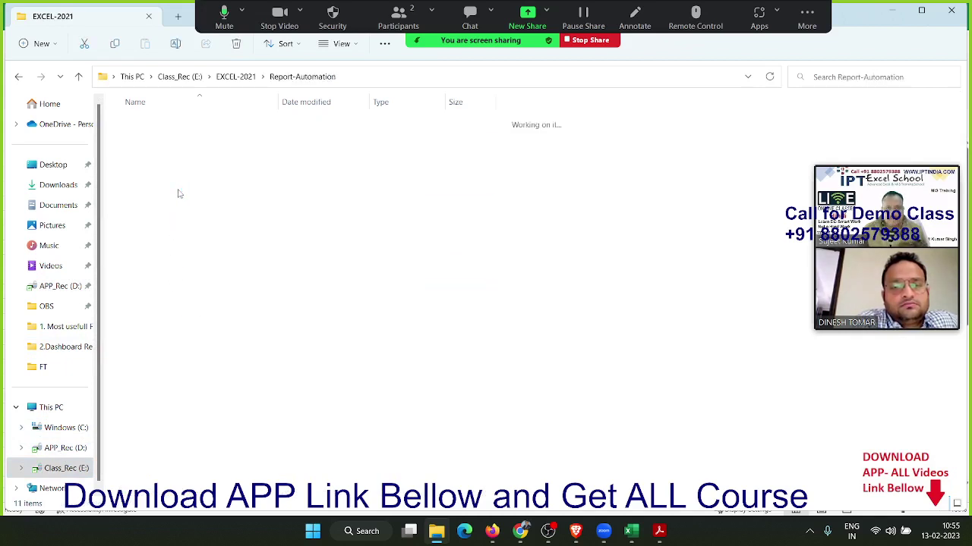
left_click(367, 150)
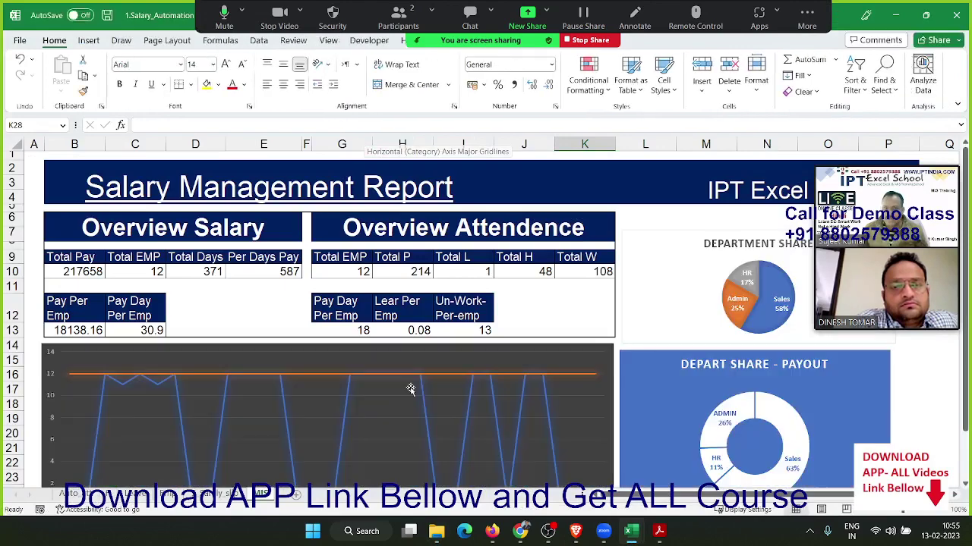
Step: Inspect the attendance sheets: the date in C4 and the attendance formula in H10
left_click(68, 494)
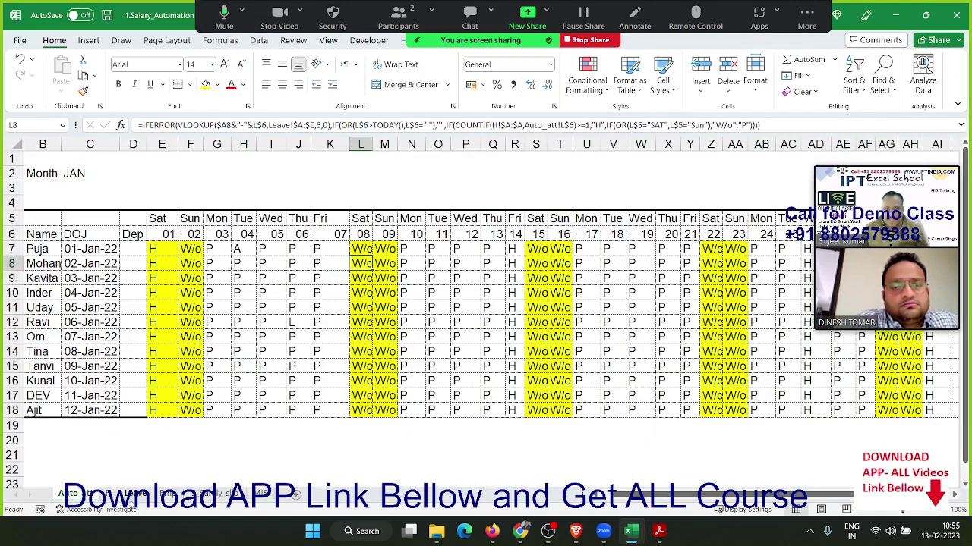
left_click(135, 494)
left_click(183, 200)
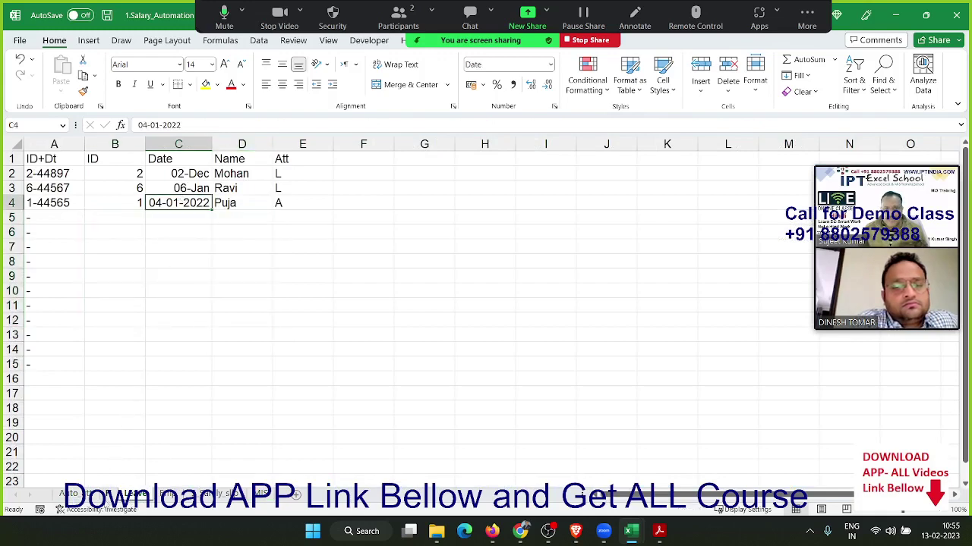
left_click(75, 494)
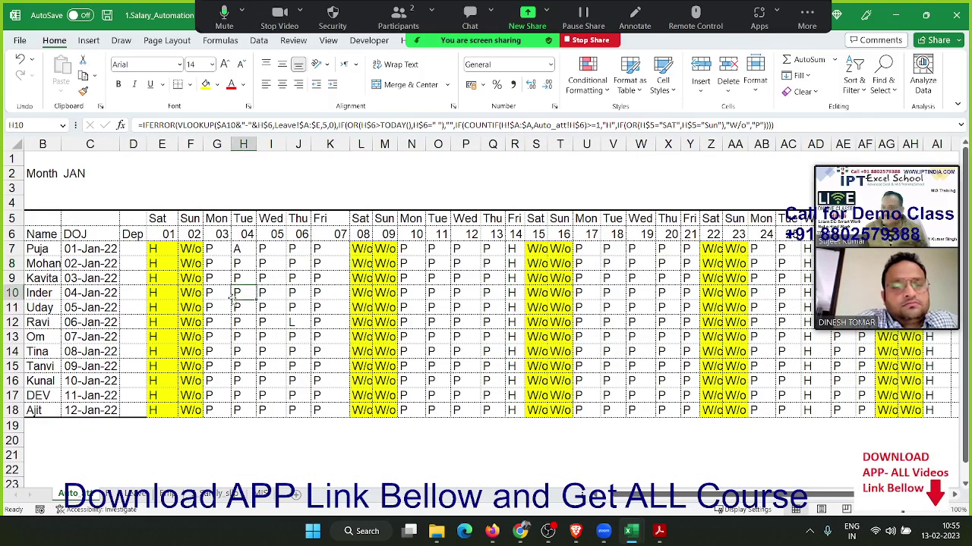
double_click(234, 297)
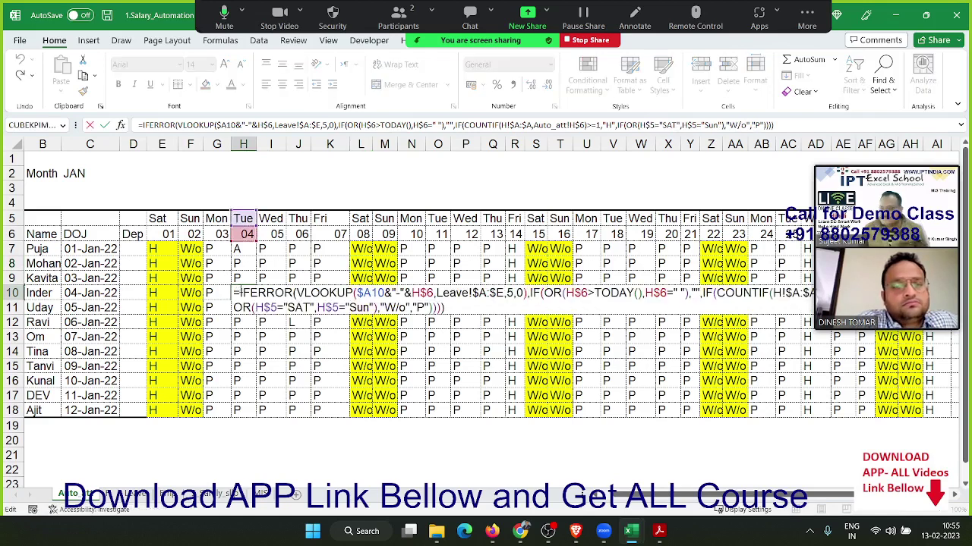
key("Escape")
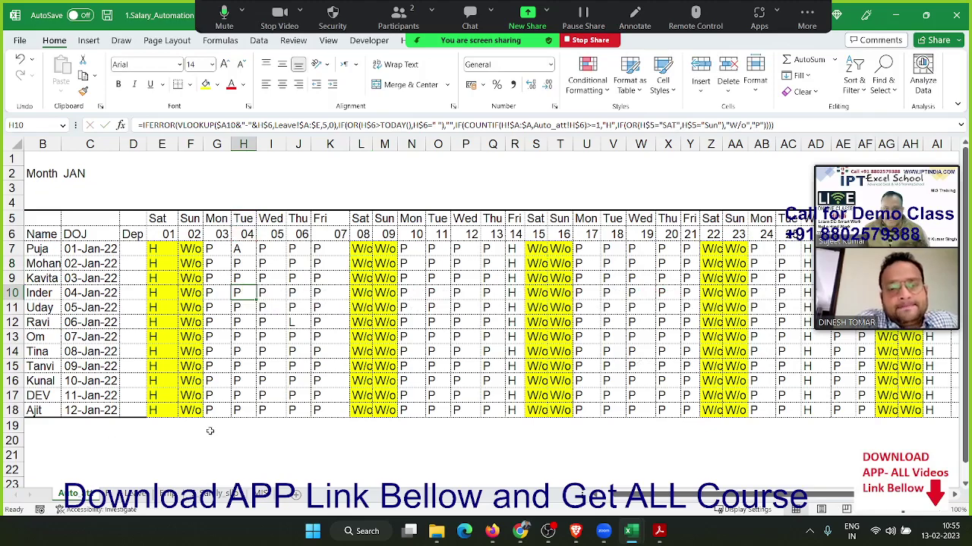
Step: On the salary calculation sheet, inspect row 2 formulas from gross total O2 to Total_Pay V2
left_click(233, 494)
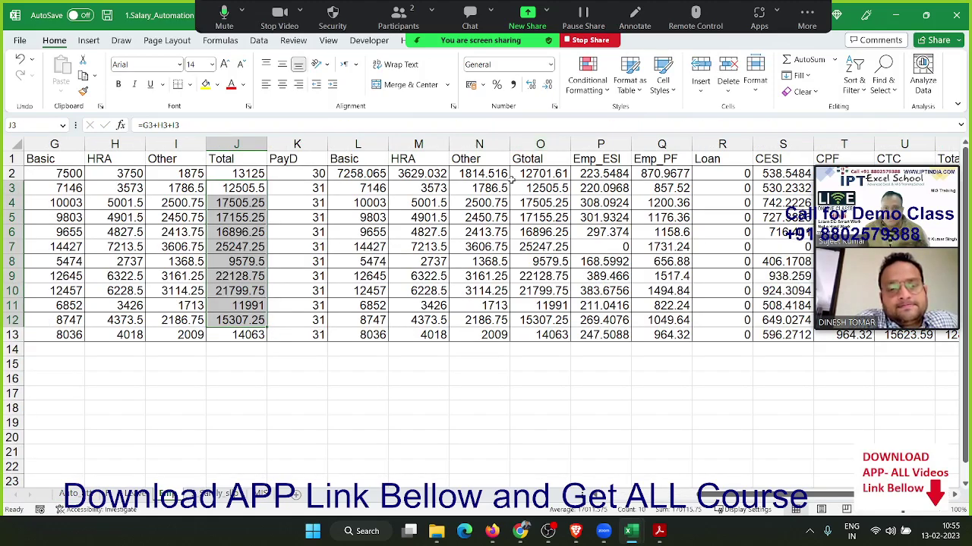
left_click(513, 177)
key("Right")
key("Right")
key("Right")
key("Right")
key("Right")
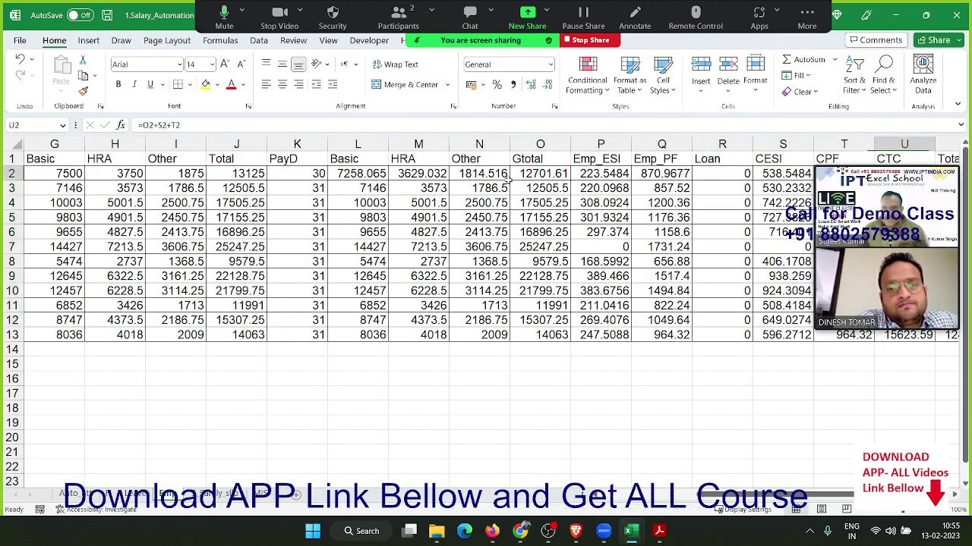
key("Right")
key("Right")
key("Right")
key("Right")
key("Right")
key("Left")
key("Left")
key("Left")
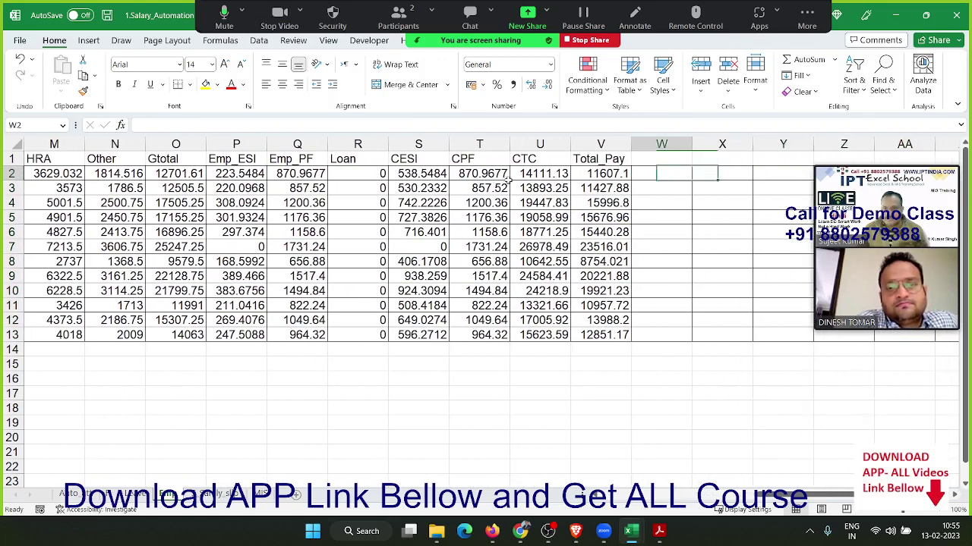
key("Left")
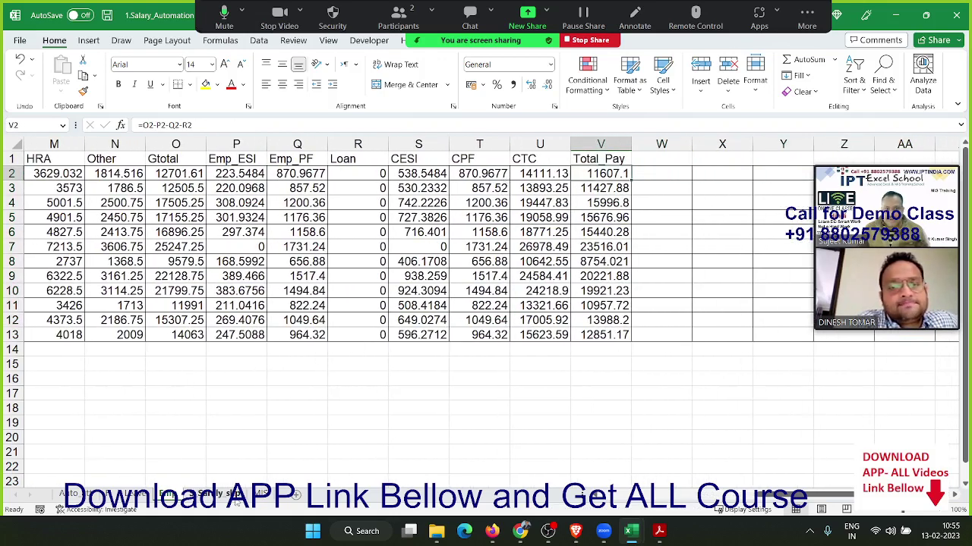
Step: Review the Salary slip sheet, then return to the Salary Management Report dashboard
left_click(232, 494)
left_click(216, 350)
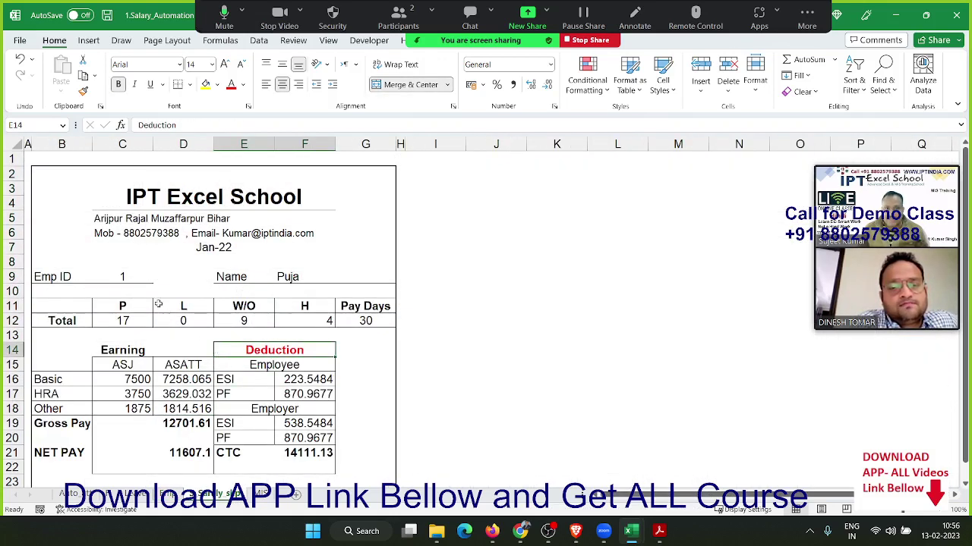
left_click(126, 262)
scroll(155, 346, "down", 3)
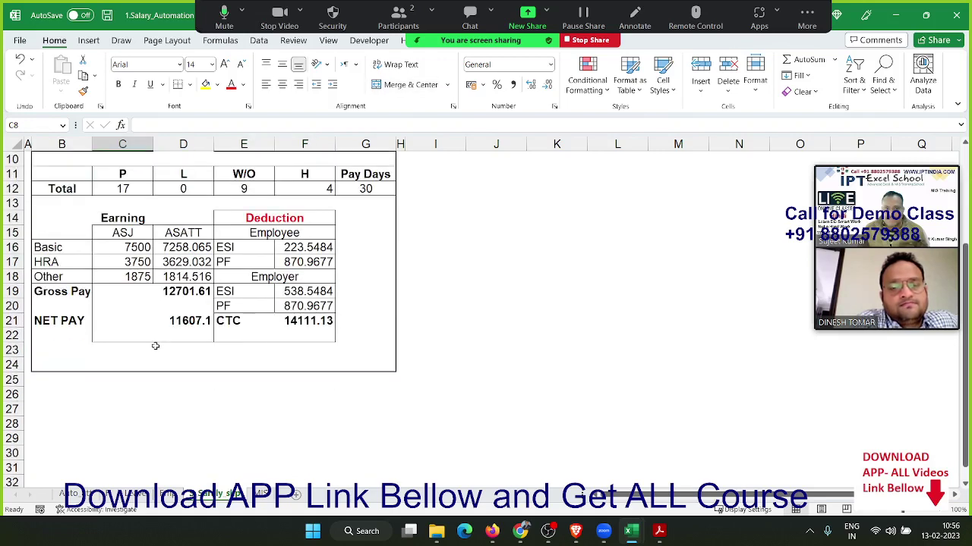
scroll(155, 346, "up", 3)
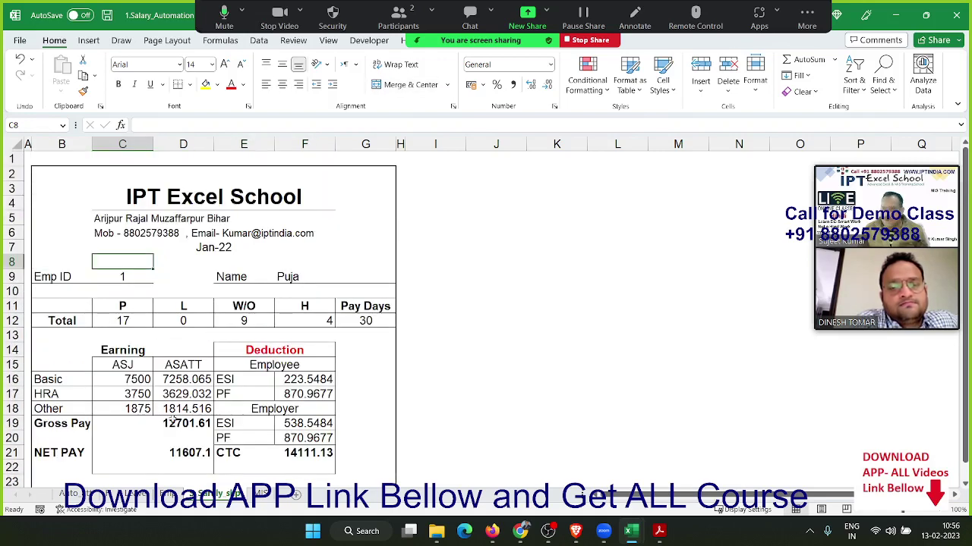
left_click(261, 494)
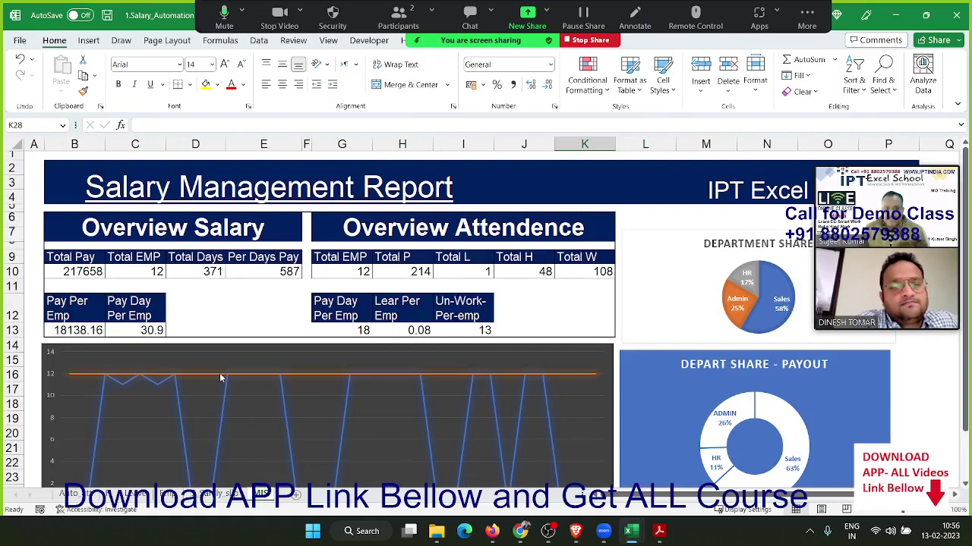
scroll(405, 263, "down", 3)
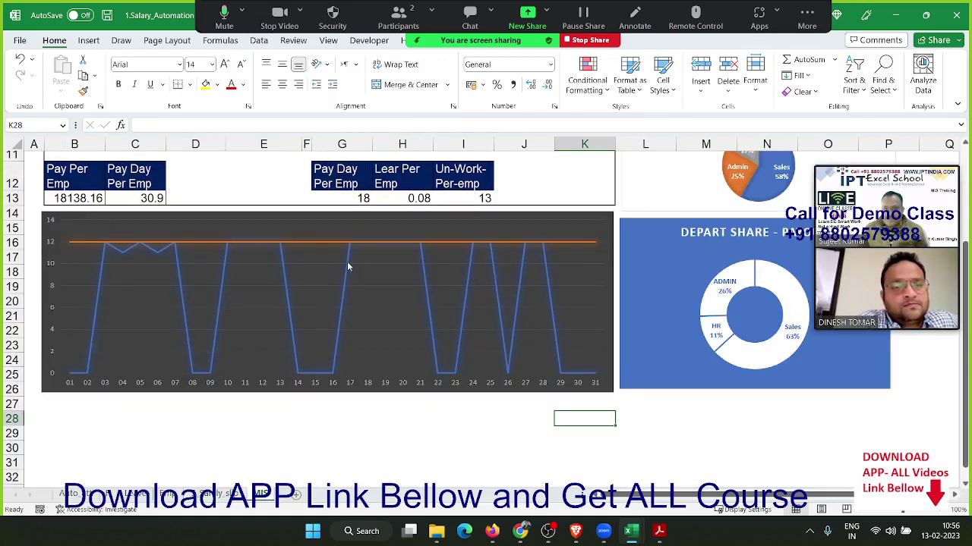
scroll(349, 267, "up", 3)
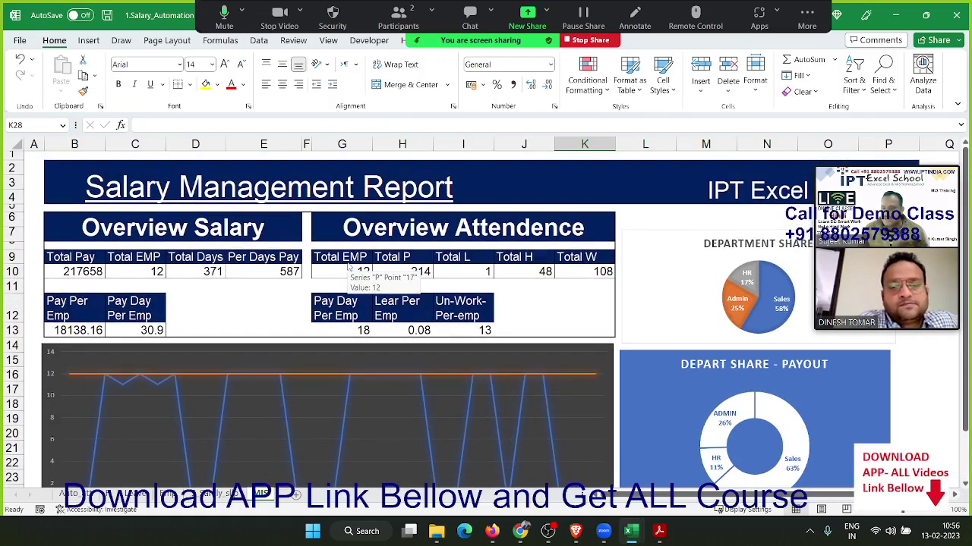
Step: Close 1.Salary_Automation without saving and open 2.Loan-Company.xlsx to browse its loan records
left_click(956, 16)
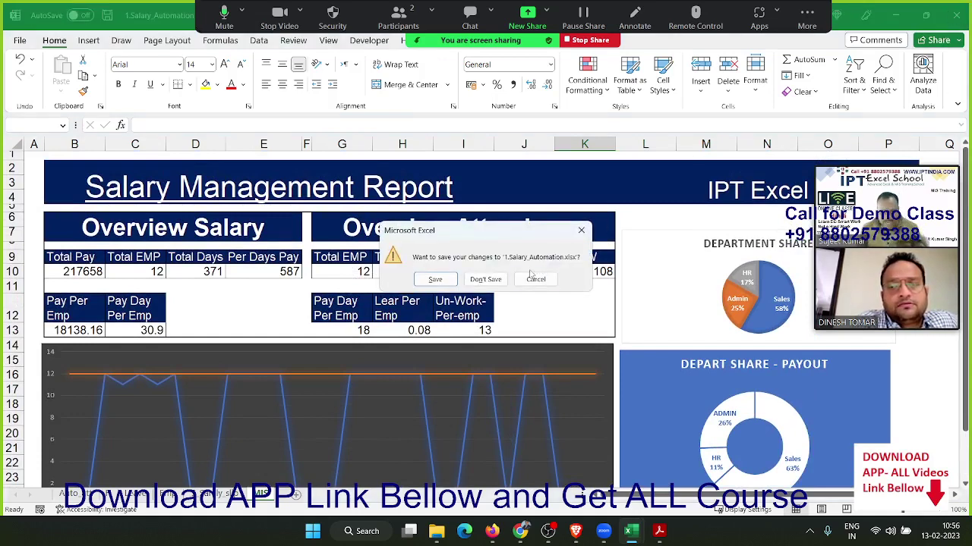
left_click(485, 279)
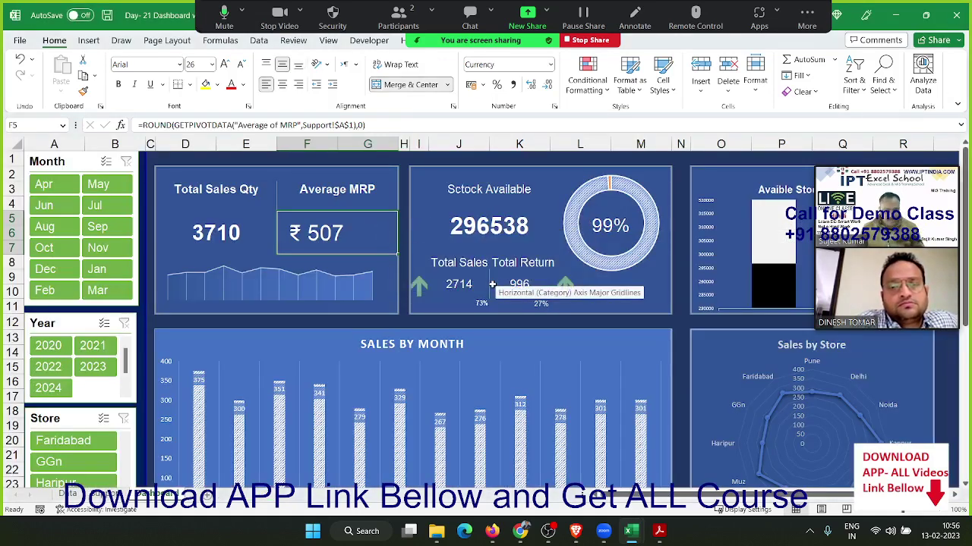
key("alt+Tab")
double_click(783, 148)
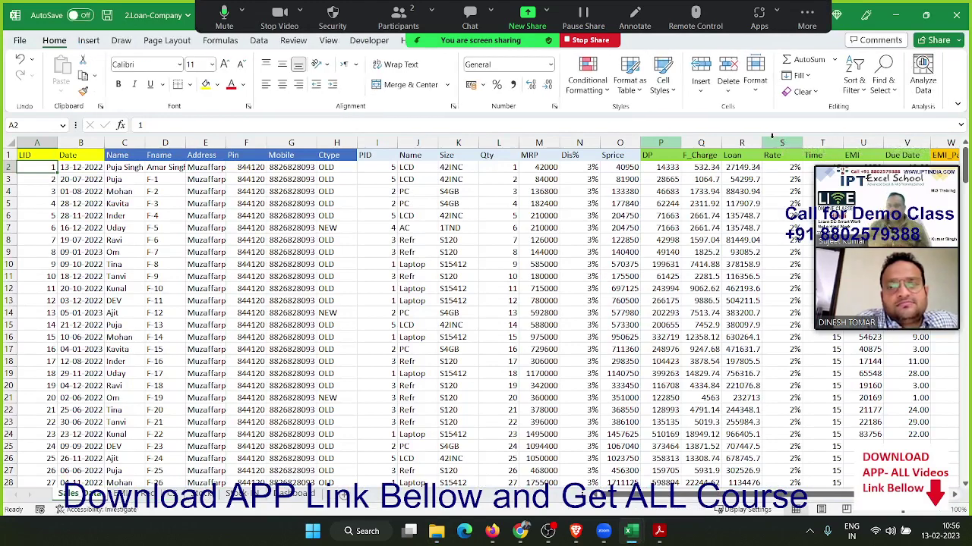
left_click(204, 275)
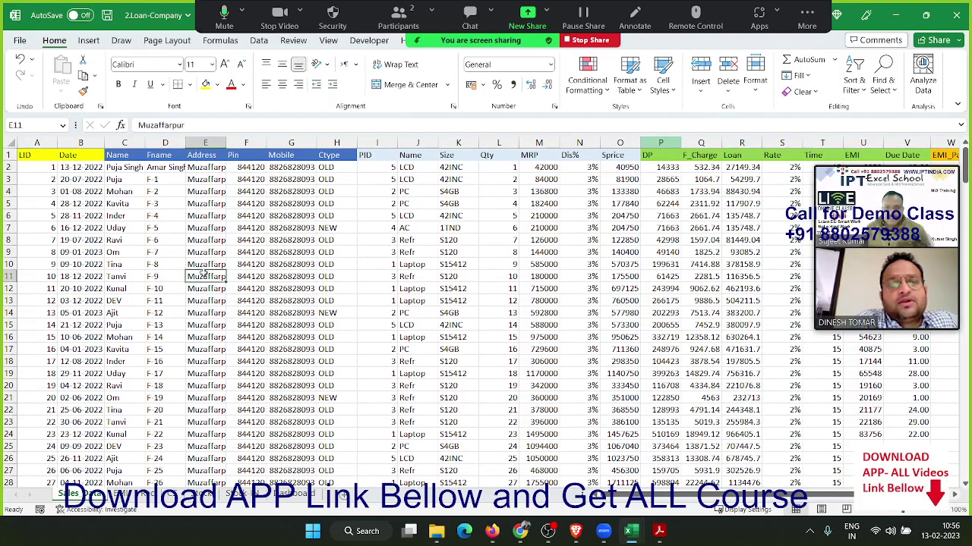
left_click_drag(81, 203, 647, 386)
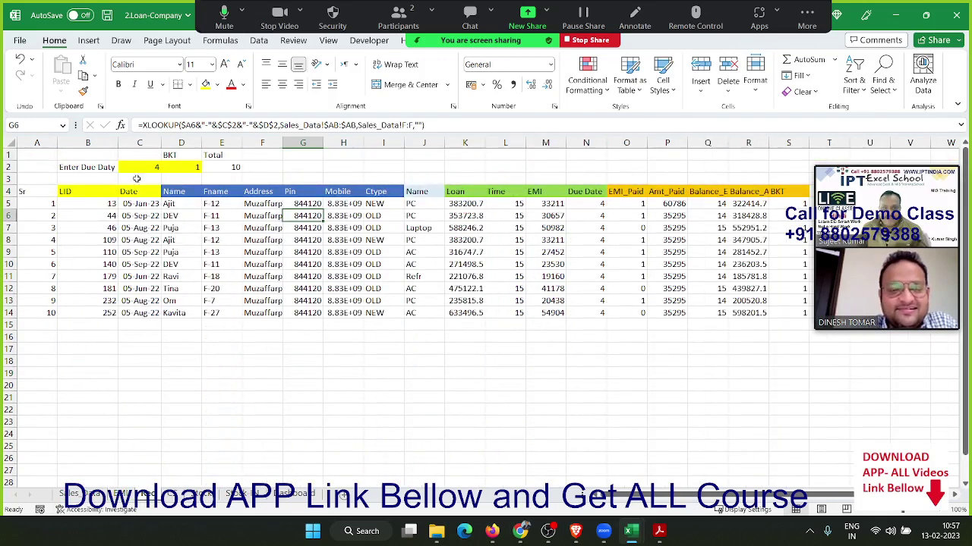
Step: Select the due day, BKT value and the listed due loans on the due-list sheet
left_click(134, 165)
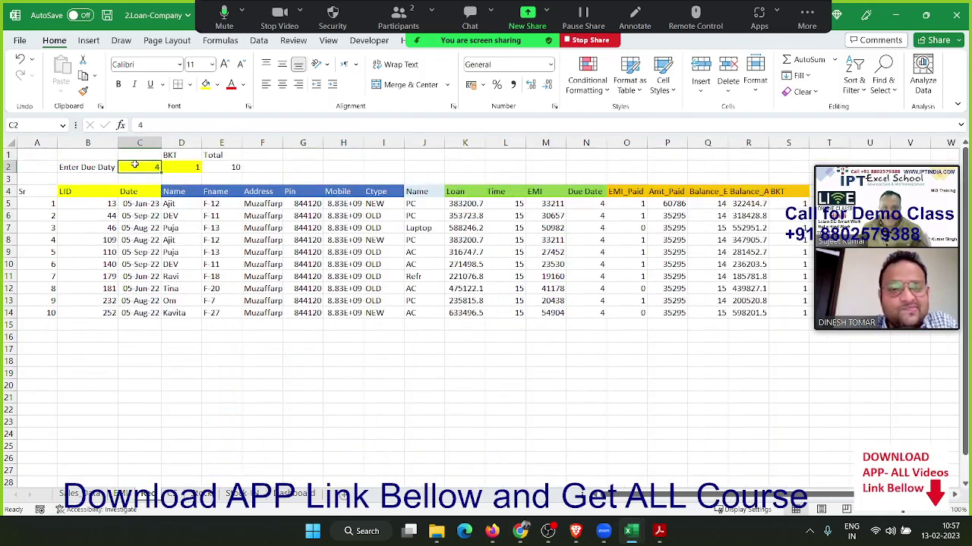
left_click(175, 167)
left_click_drag(119, 215, 479, 277)
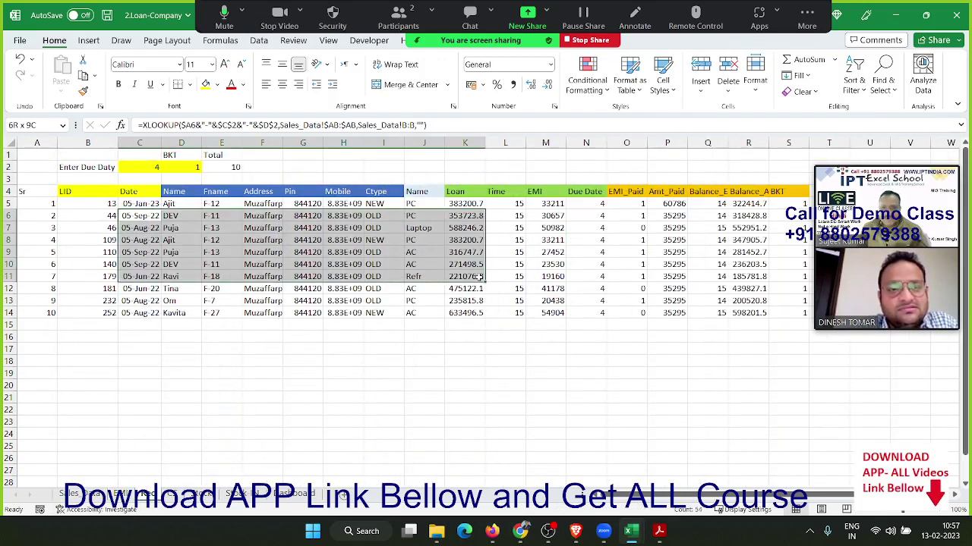
Step: Review the Customer Statement for Loan ID 1: loan 35294.14 over 15 EMIs of 2353
left_click(177, 494)
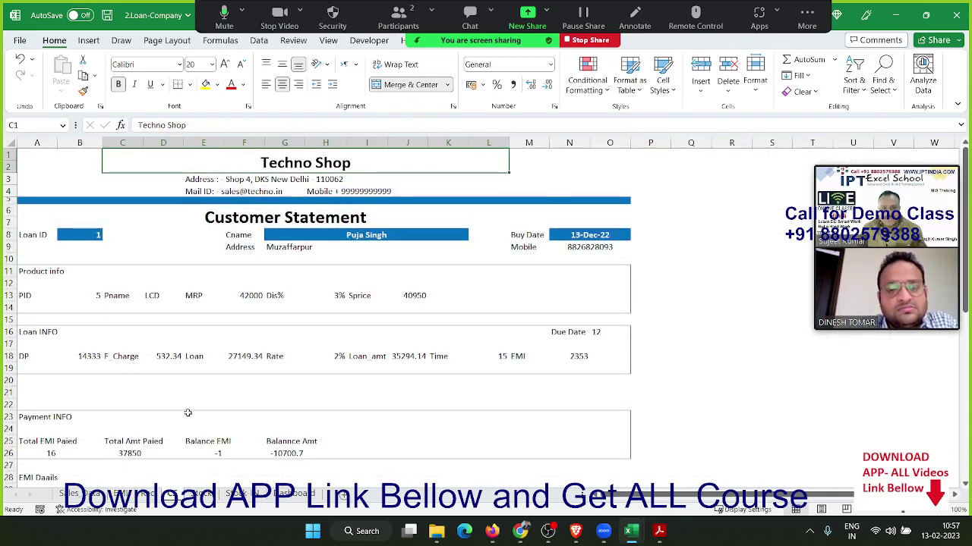
scroll(188, 412, "down", 4)
scroll(175, 408, "down", 1)
scroll(151, 403, "down", 3)
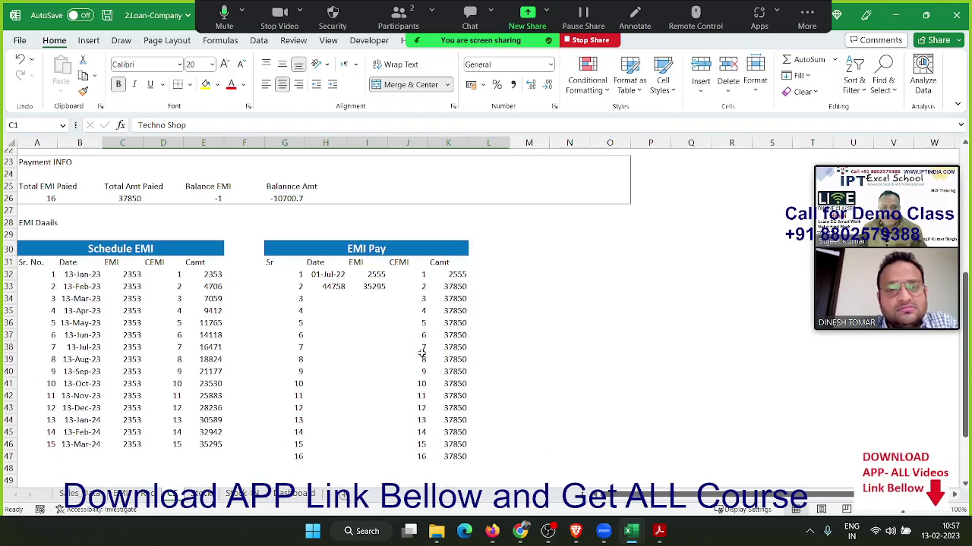
scroll(409, 354, "up", 4)
scroll(392, 356, "up", 4)
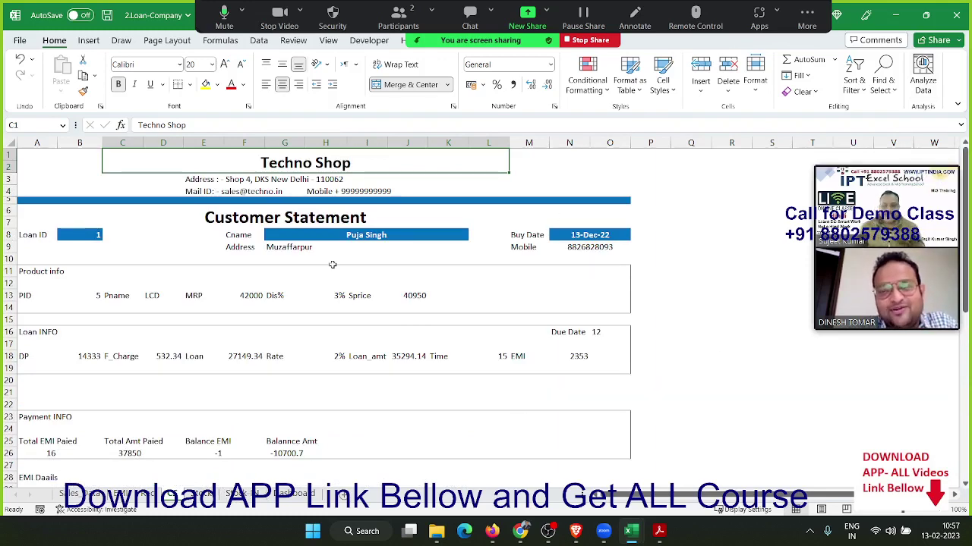
scroll(319, 286, "down", 3)
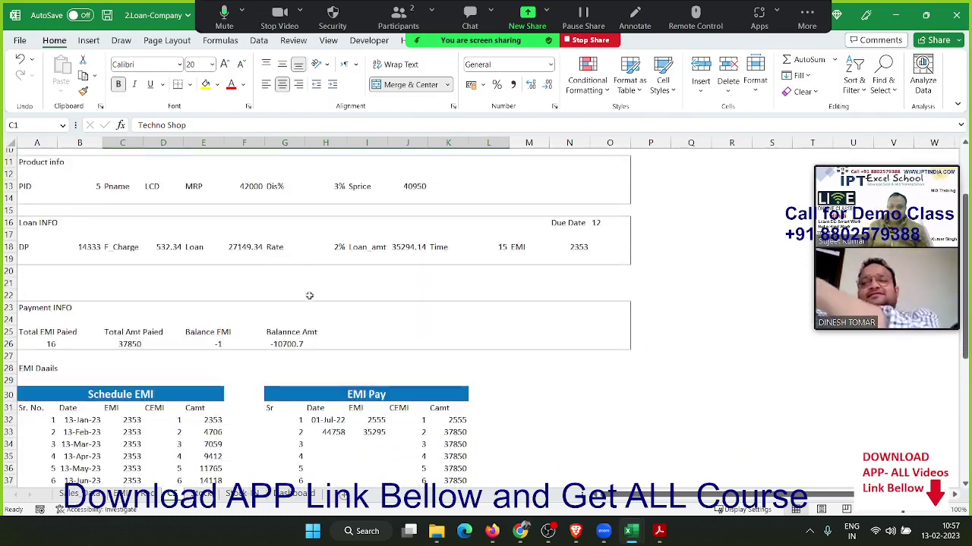
scroll(309, 296, "down", 2)
scroll(309, 295, "up", 4)
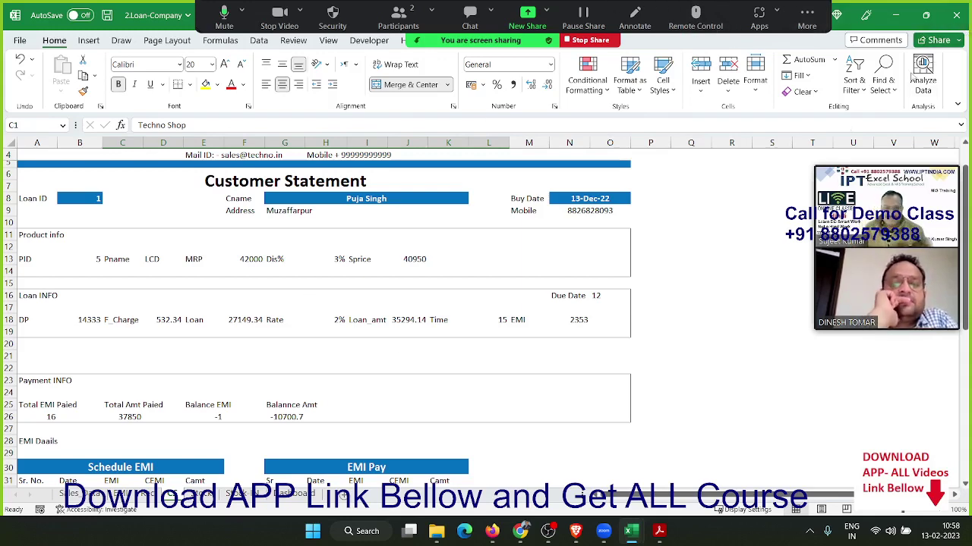
Step: Check the Stock IN formula on the Stock sheet and view the Stock-IN and Sales_Data sheets
left_click(198, 494)
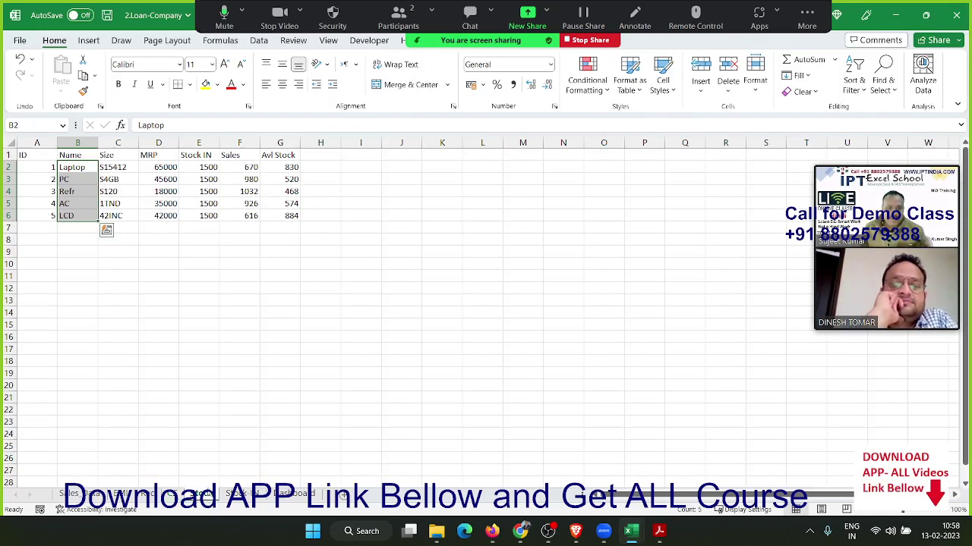
left_click(196, 193)
left_click(229, 493)
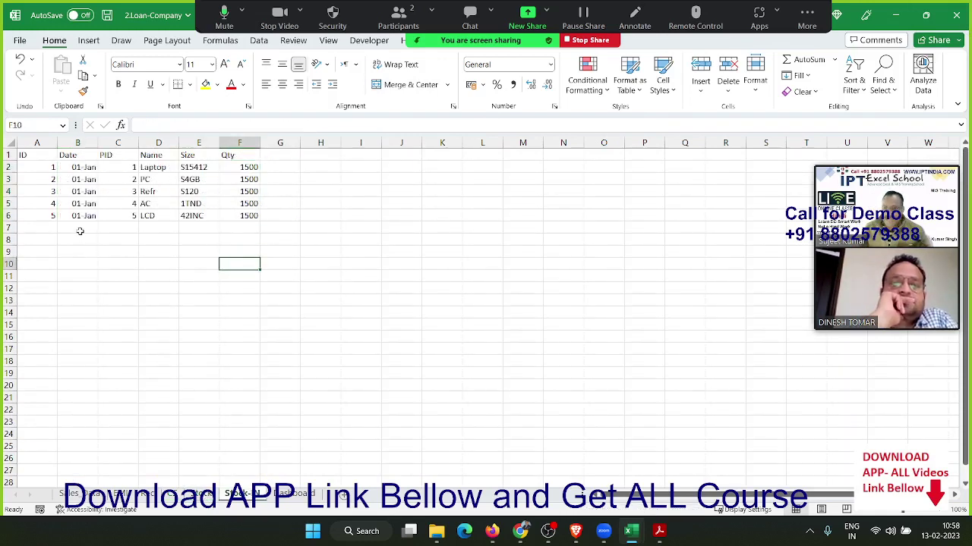
left_click_drag(80, 228, 250, 363)
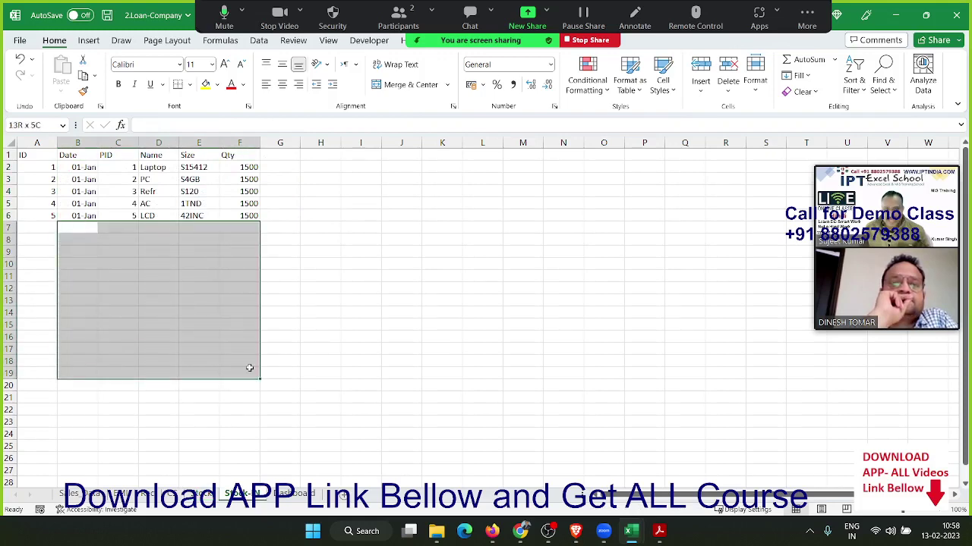
left_click(203, 495)
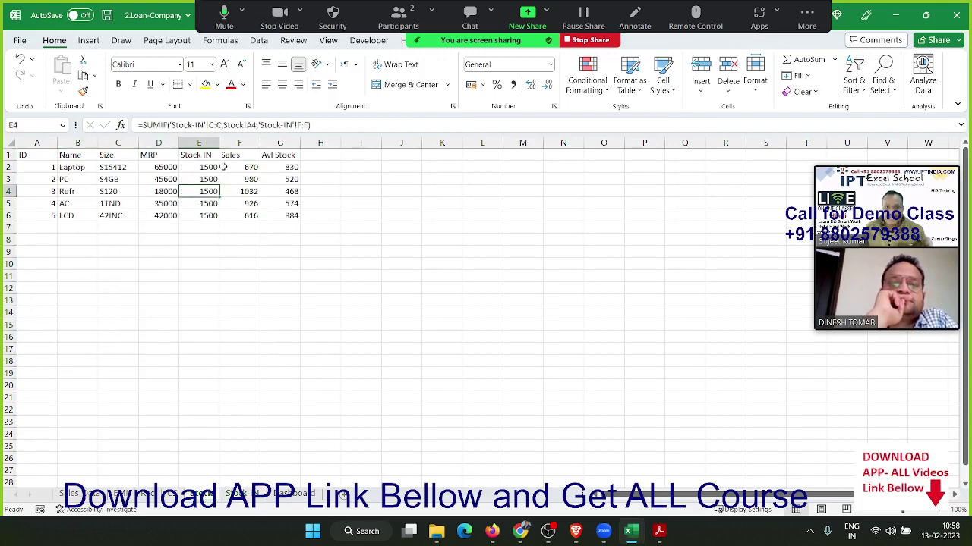
left_click(98, 494)
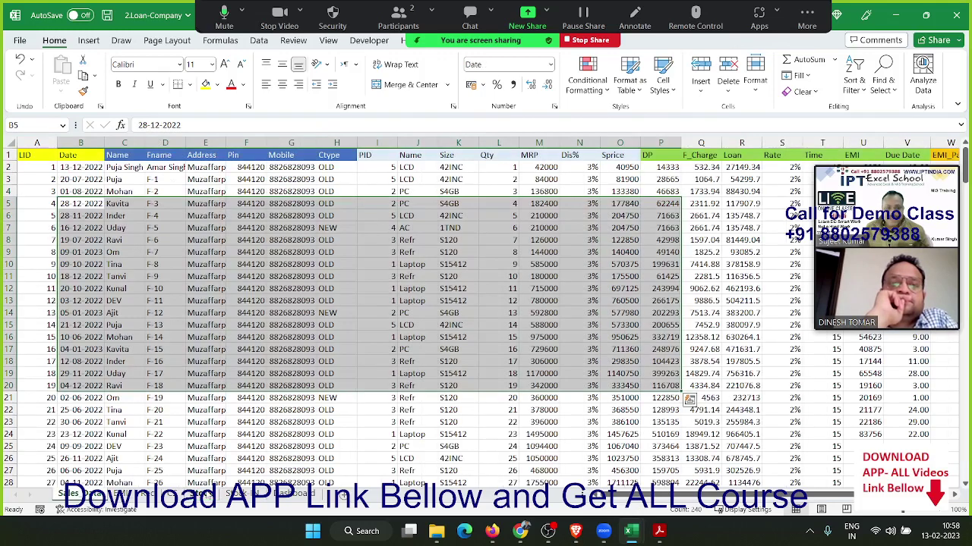
left_click(203, 495)
Step: Inspect the SUMIF Sales formula and Avl Stock figures, then restore the window from full screen
left_click(249, 179)
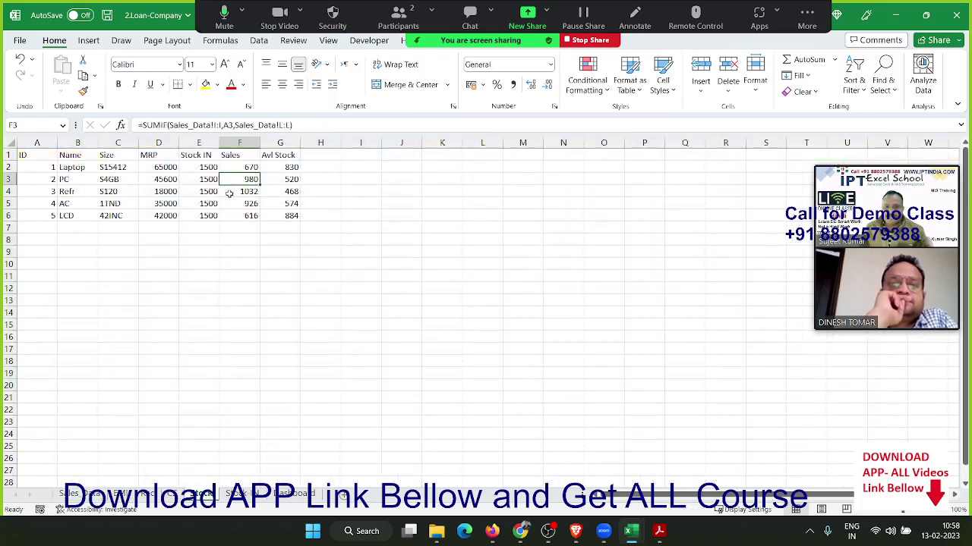
left_click_drag(205, 168, 207, 216)
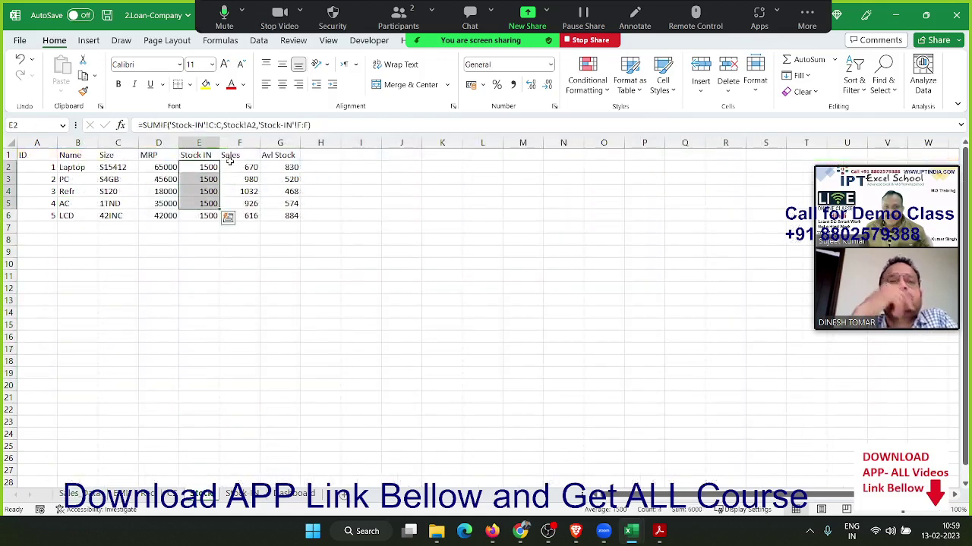
mouse_move(235, 167)
left_mouse_down()
mouse_move(233, 180)
mouse_move(289, 206)
left_mouse_up()
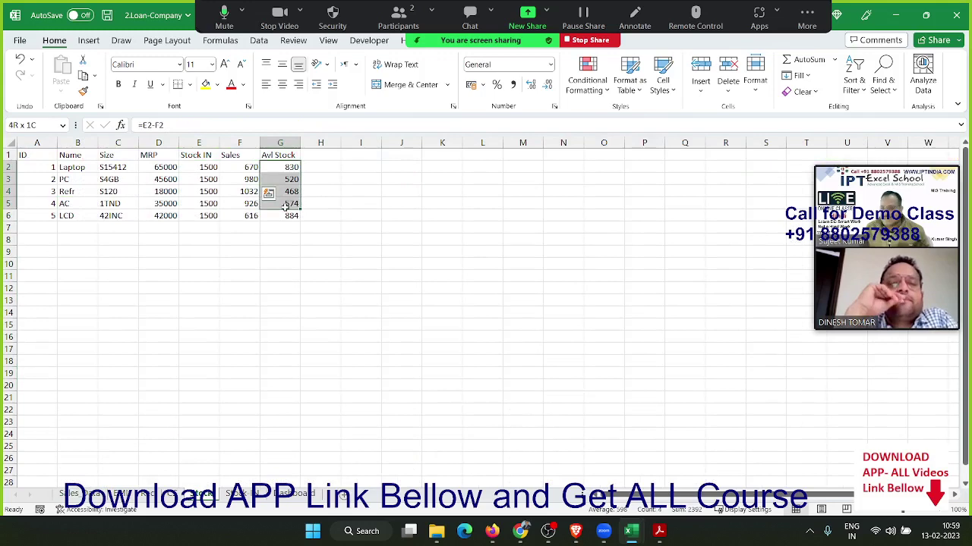
double_click(229, 169)
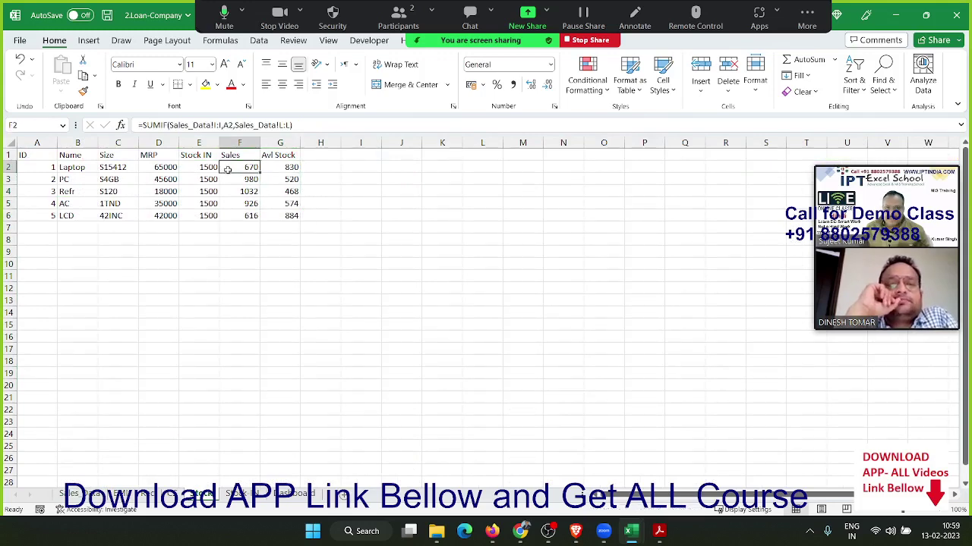
key("Return")
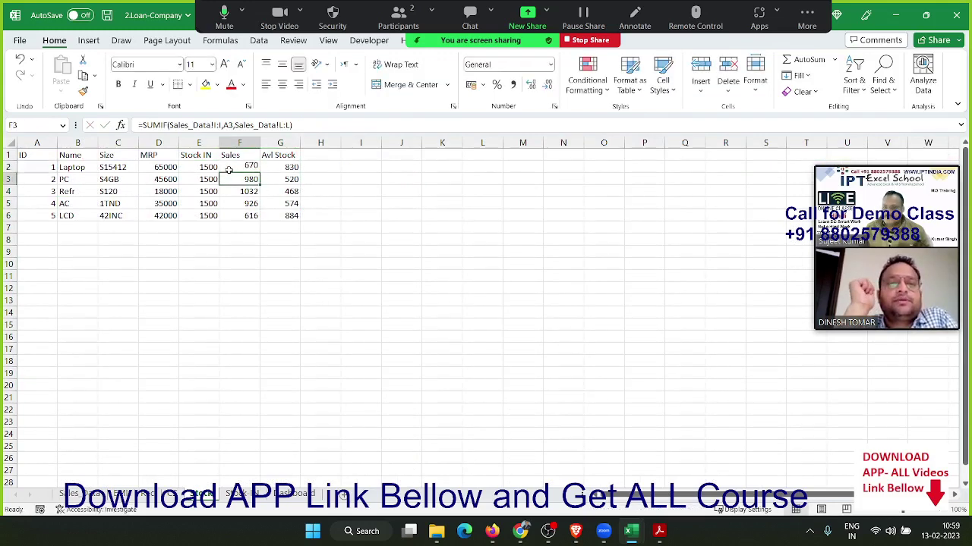
left_click(925, 15)
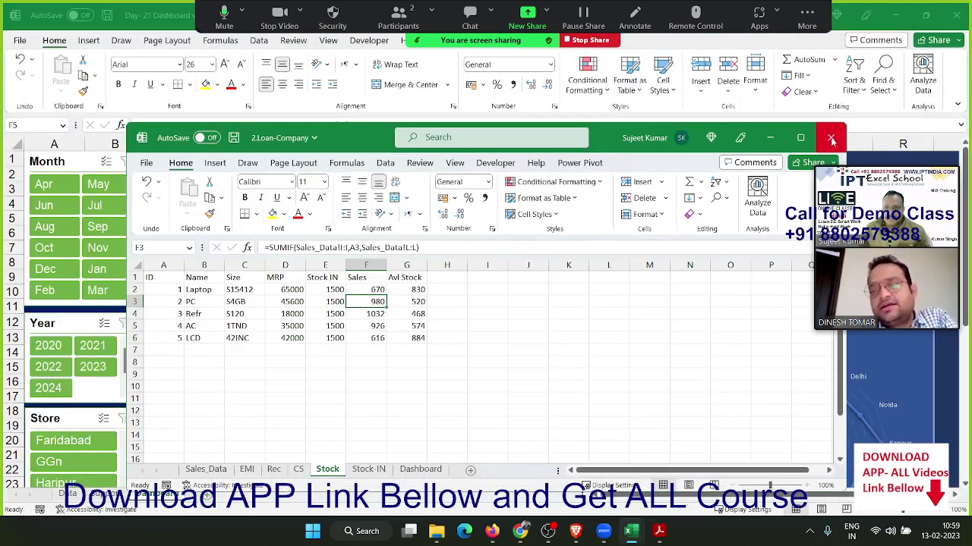
Step: Close Loan-Company, Day-21 Dashboard and 4 Year Dasgboard-06 without saving, then select G11 in Book1
left_click(830, 137)
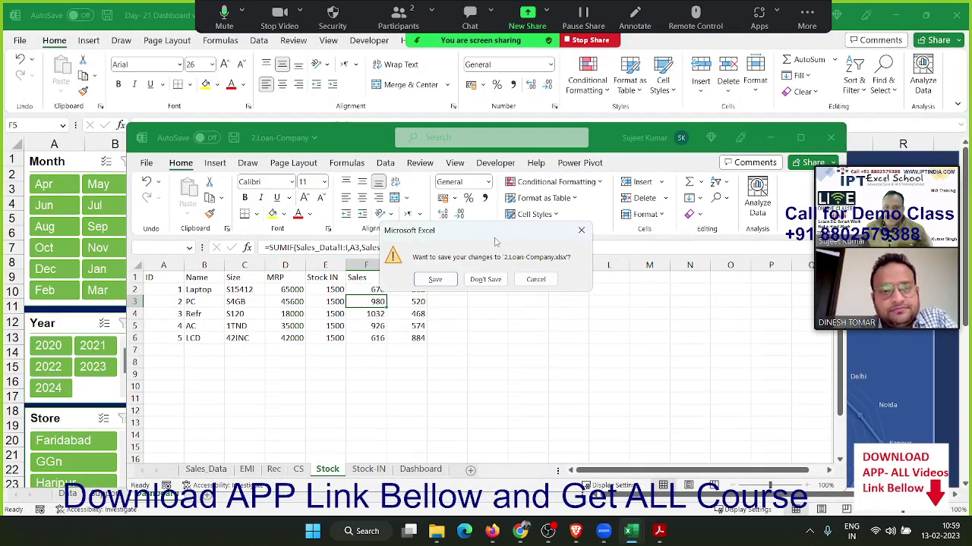
left_click(489, 279)
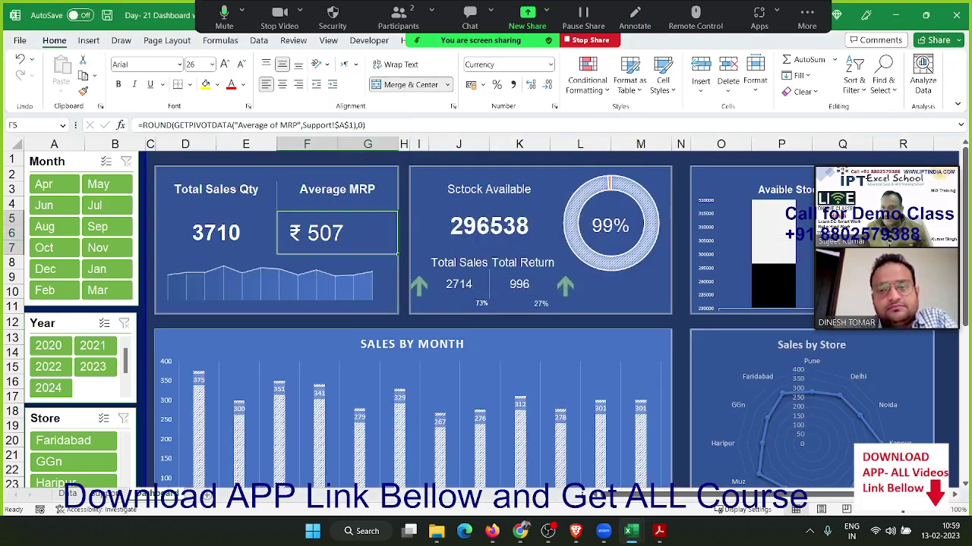
left_click(955, 15)
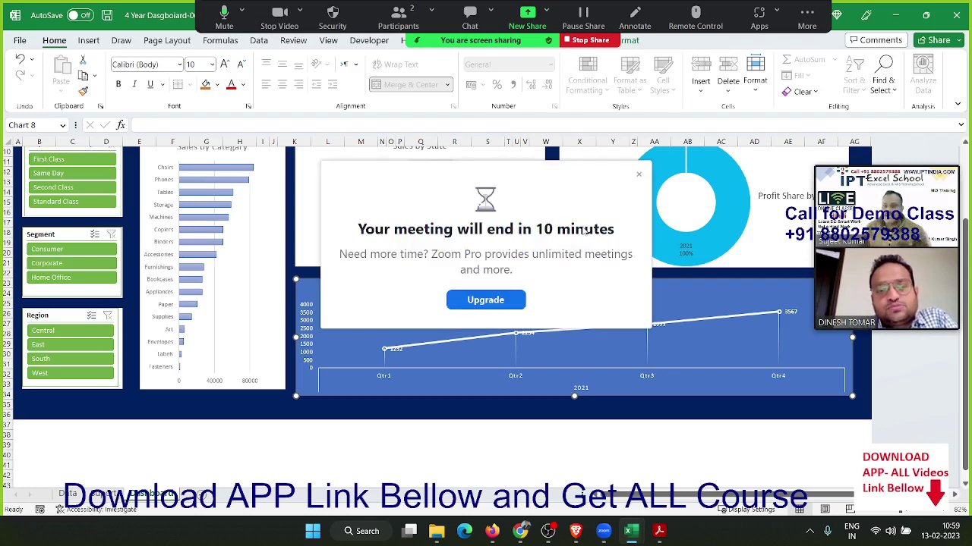
left_click(639, 174)
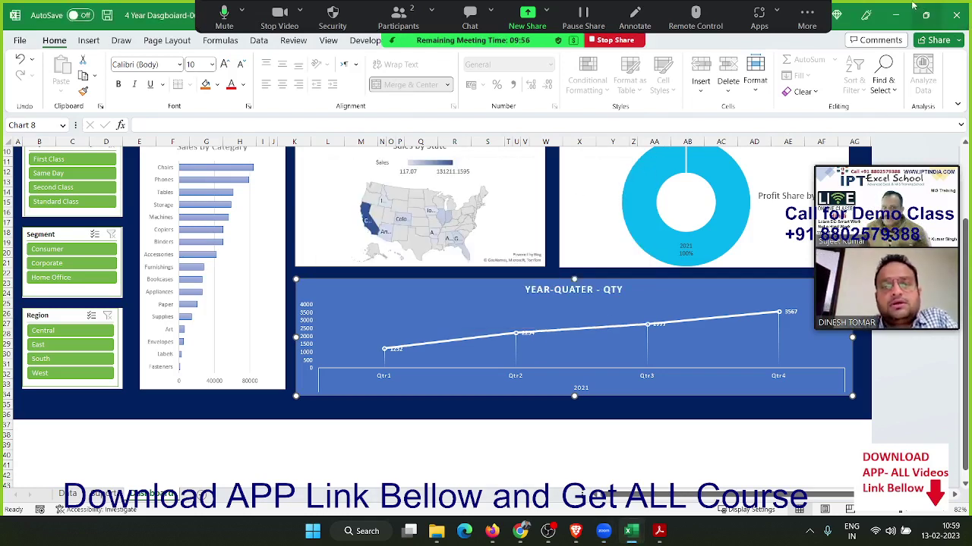
left_click(955, 14)
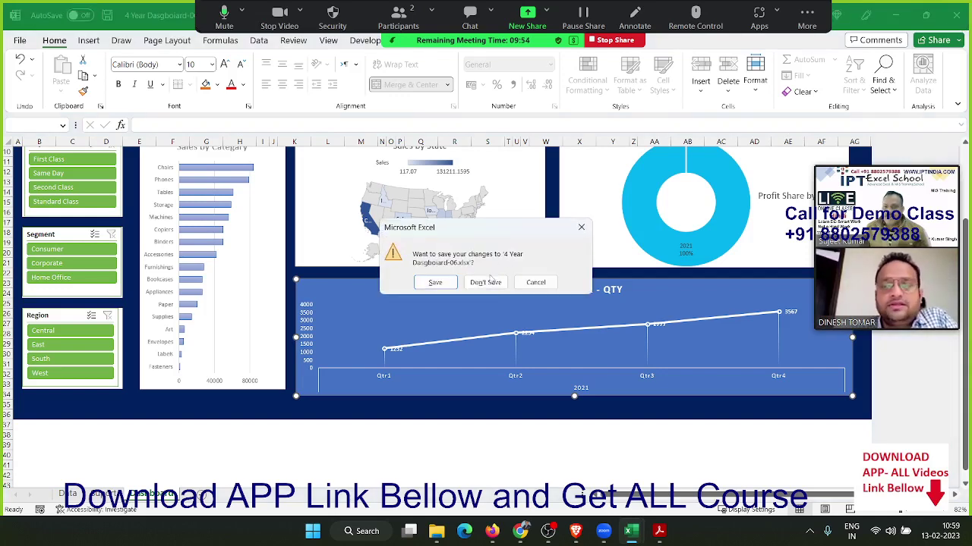
left_click(486, 281)
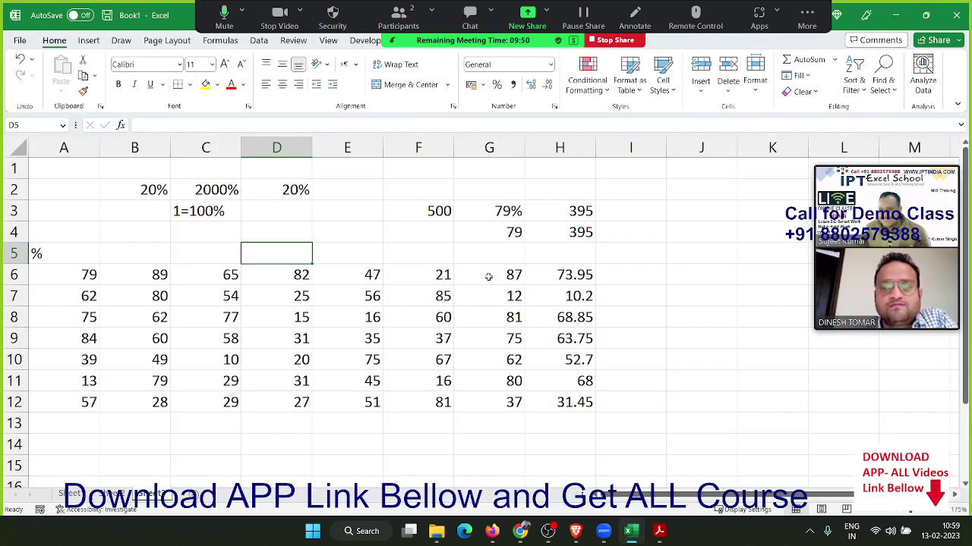
left_click(466, 385)
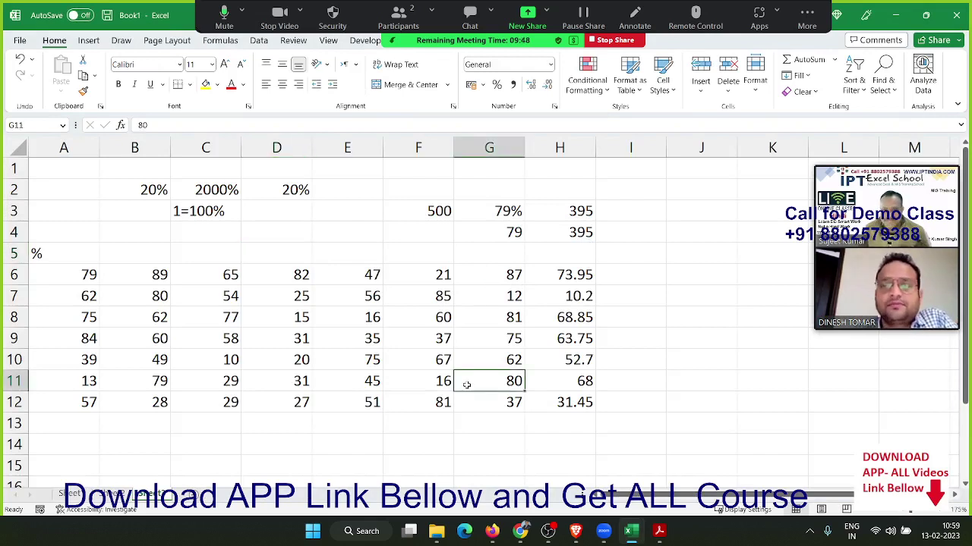